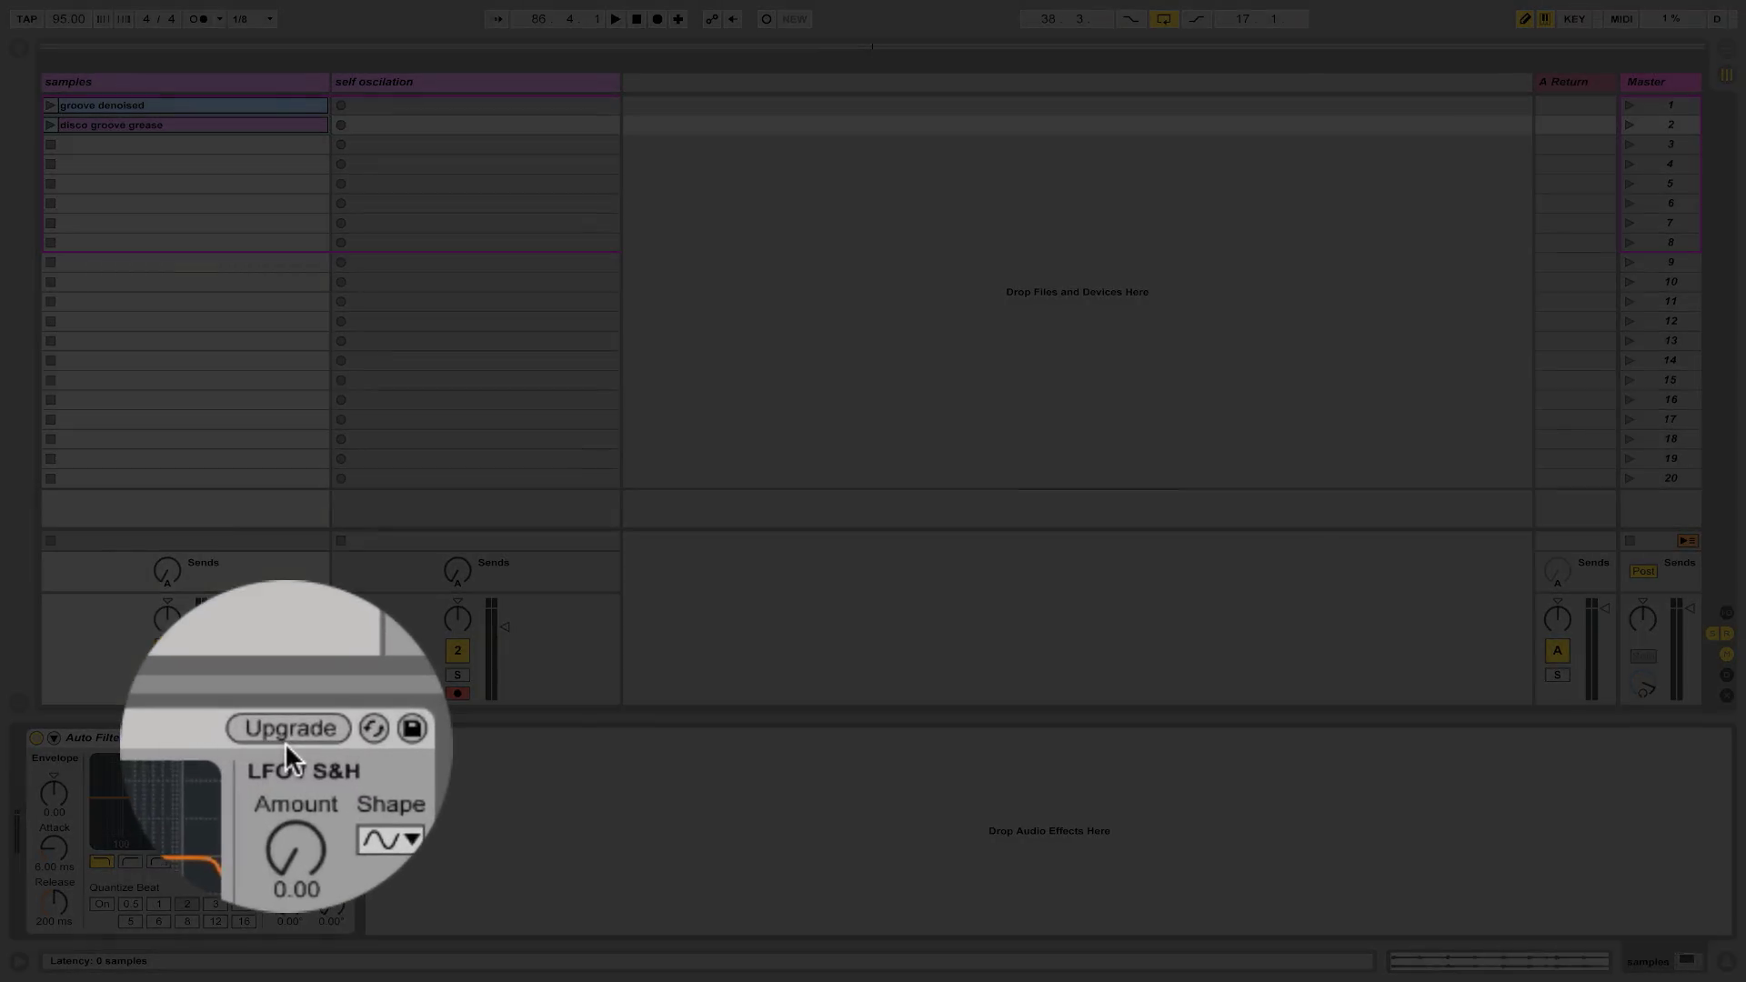
Add a new-version Auto Filter beside the legacy one, then sweep the legacy filter's cutoff
{"action": "left_click", "coordinate": [287, 747]}
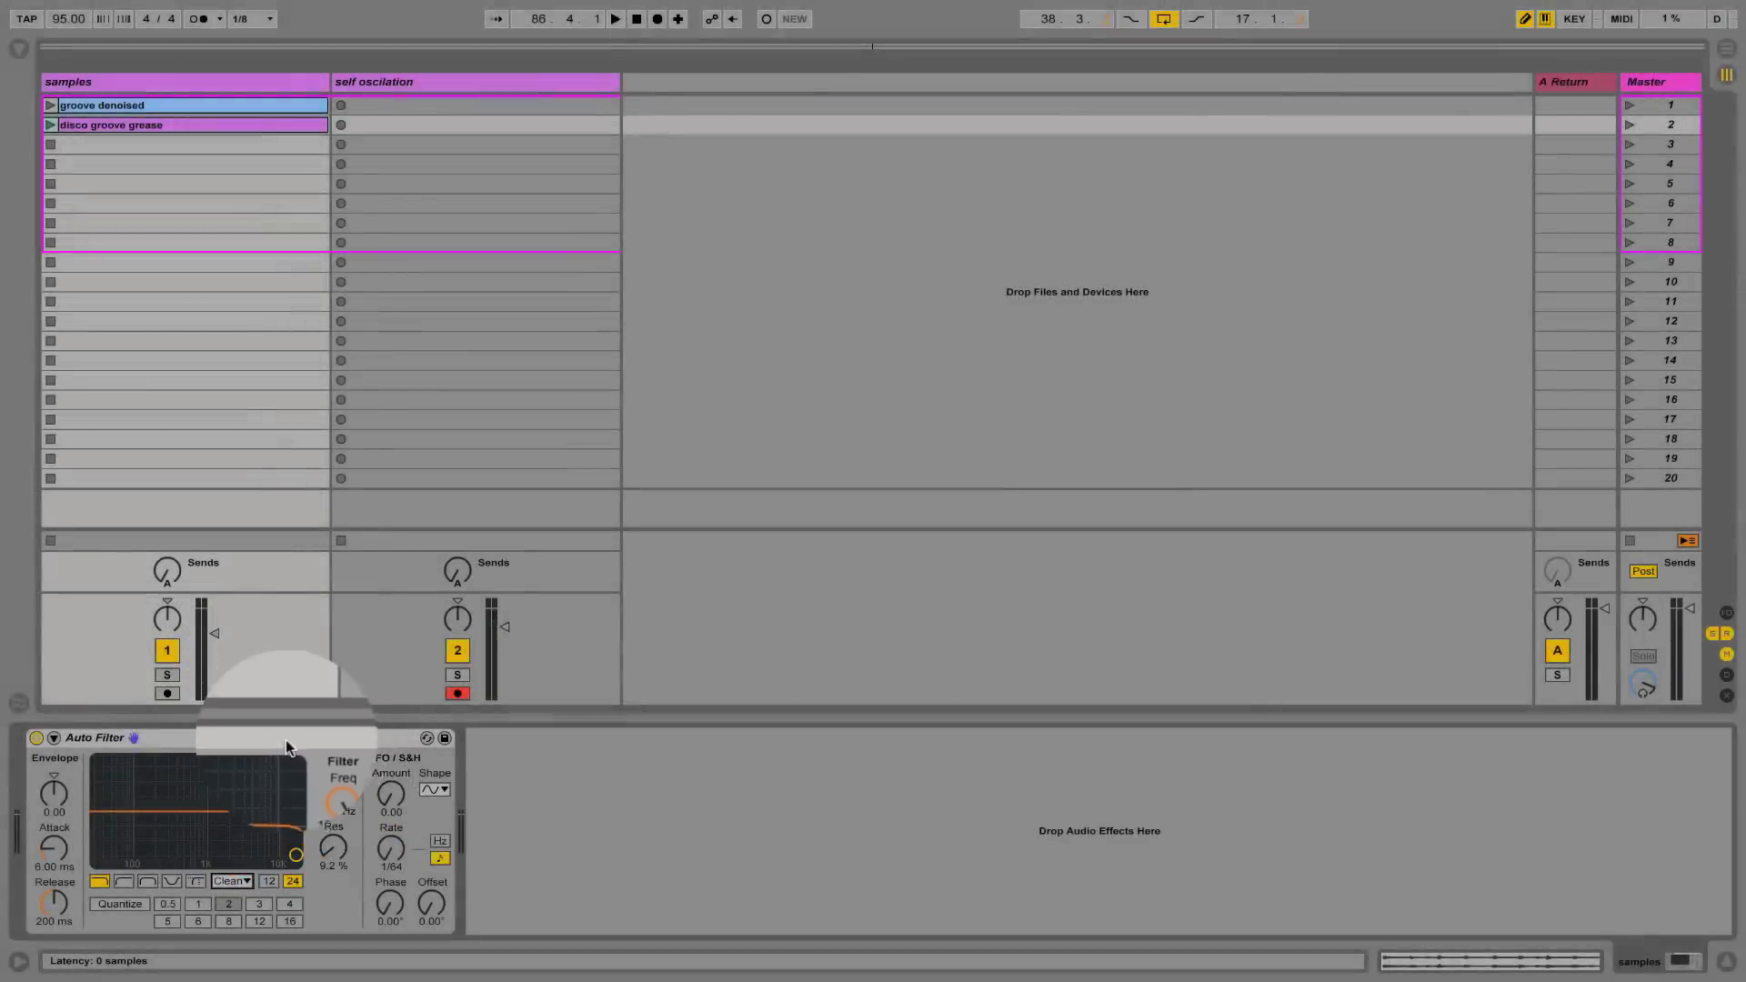
{"action": "key", "text": "ctrl+z"}
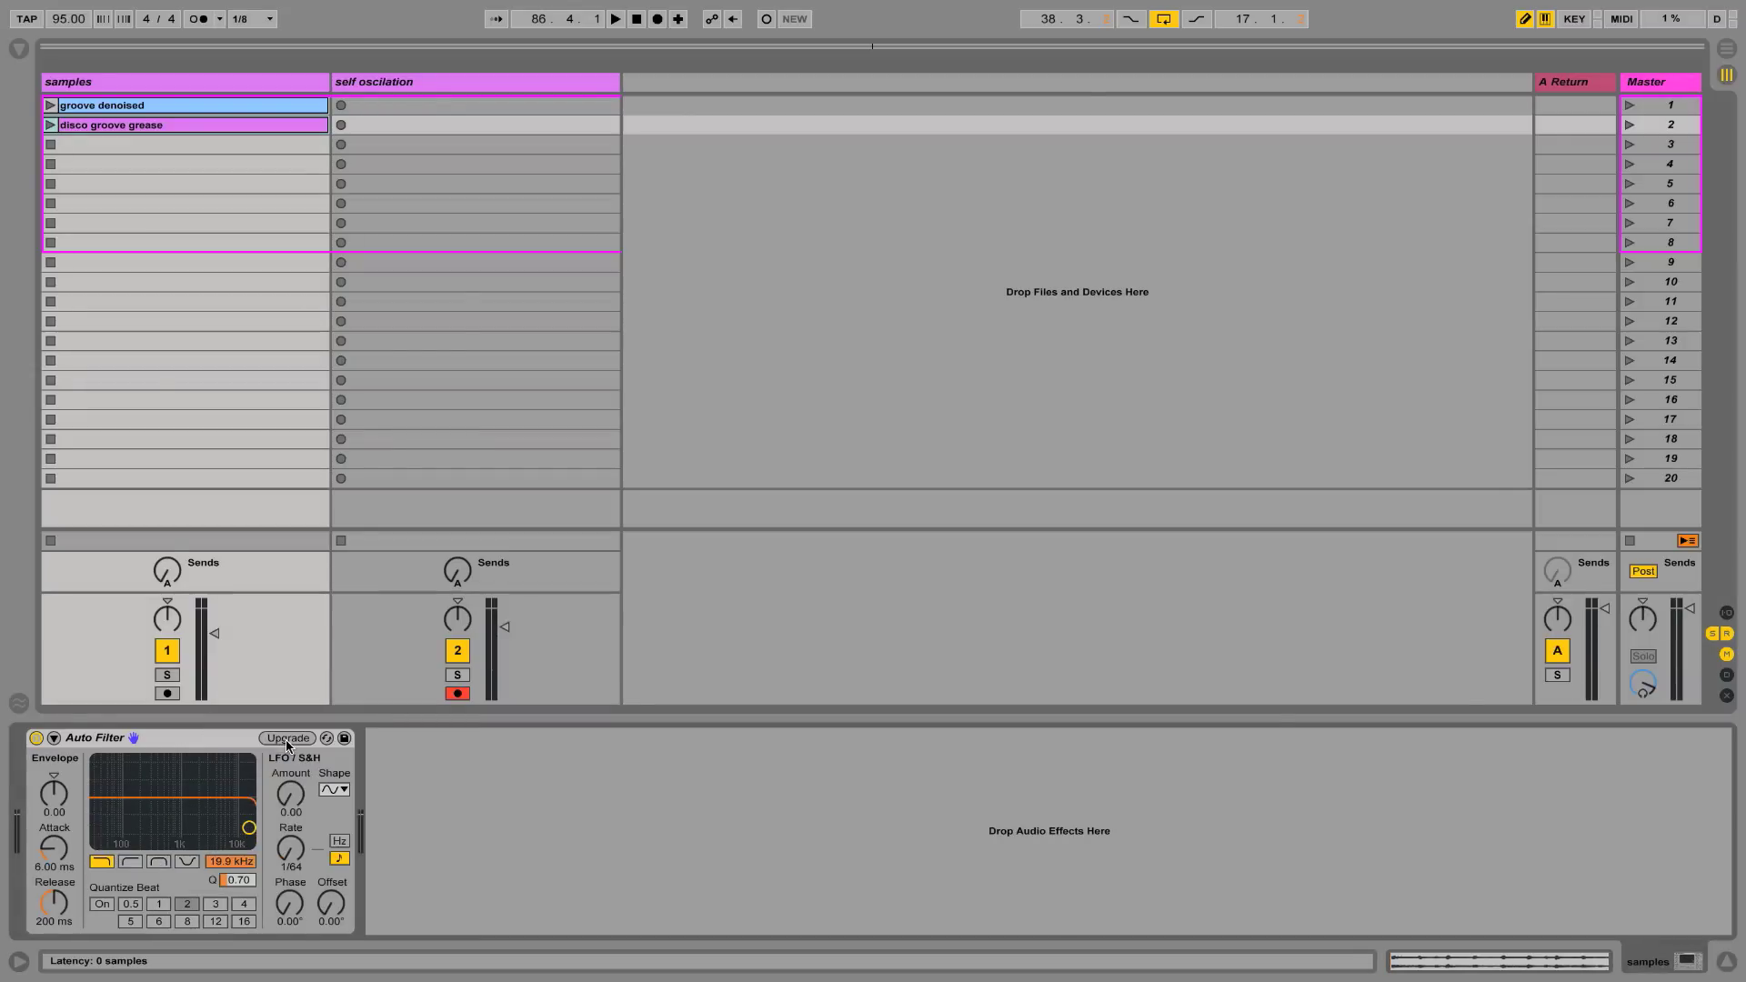
{"action": "left_click", "coordinate": [19, 48]}
{"action": "double_click", "coordinate": [317, 139]}
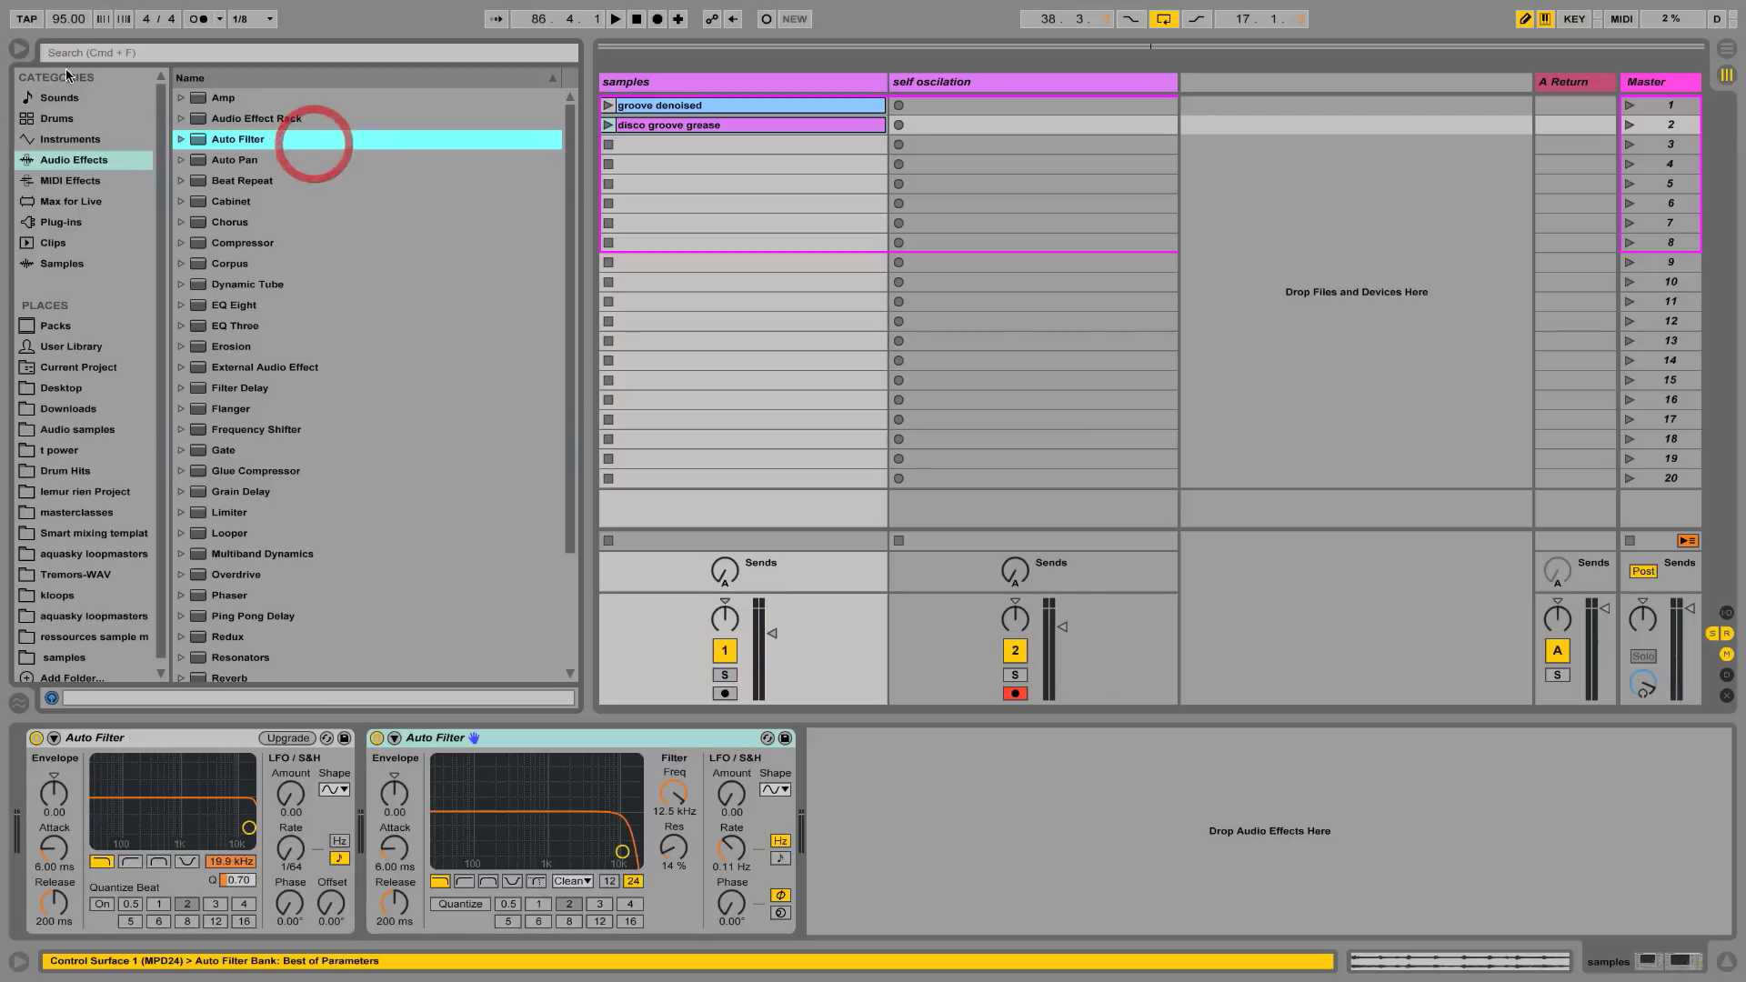
{"action": "left_click", "coordinate": [19, 50]}
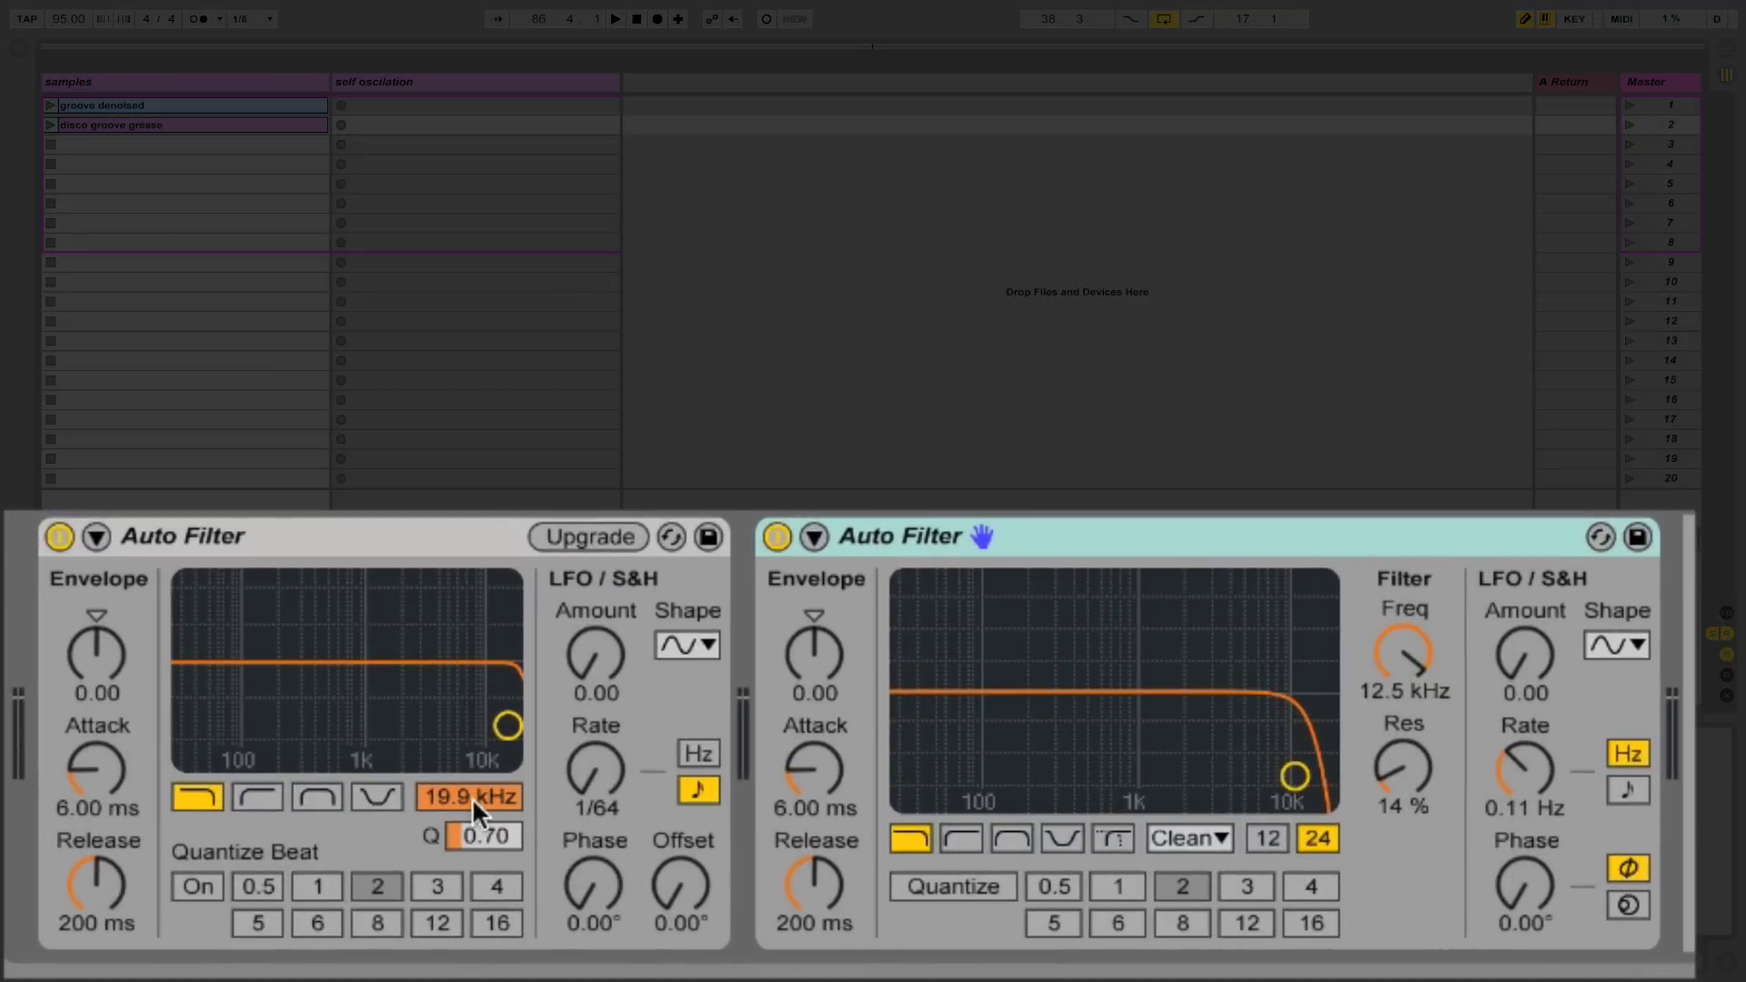
{"action": "mouse_move", "coordinate": [472, 798]}
{"action": "left_mouse_down"}
{"action": "mouse_move", "coordinate": [472, 900]}
{"action": "mouse_move", "coordinate": [458, 770]}
{"action": "mouse_move", "coordinate": [459, 801]}
{"action": "left_mouse_up"}
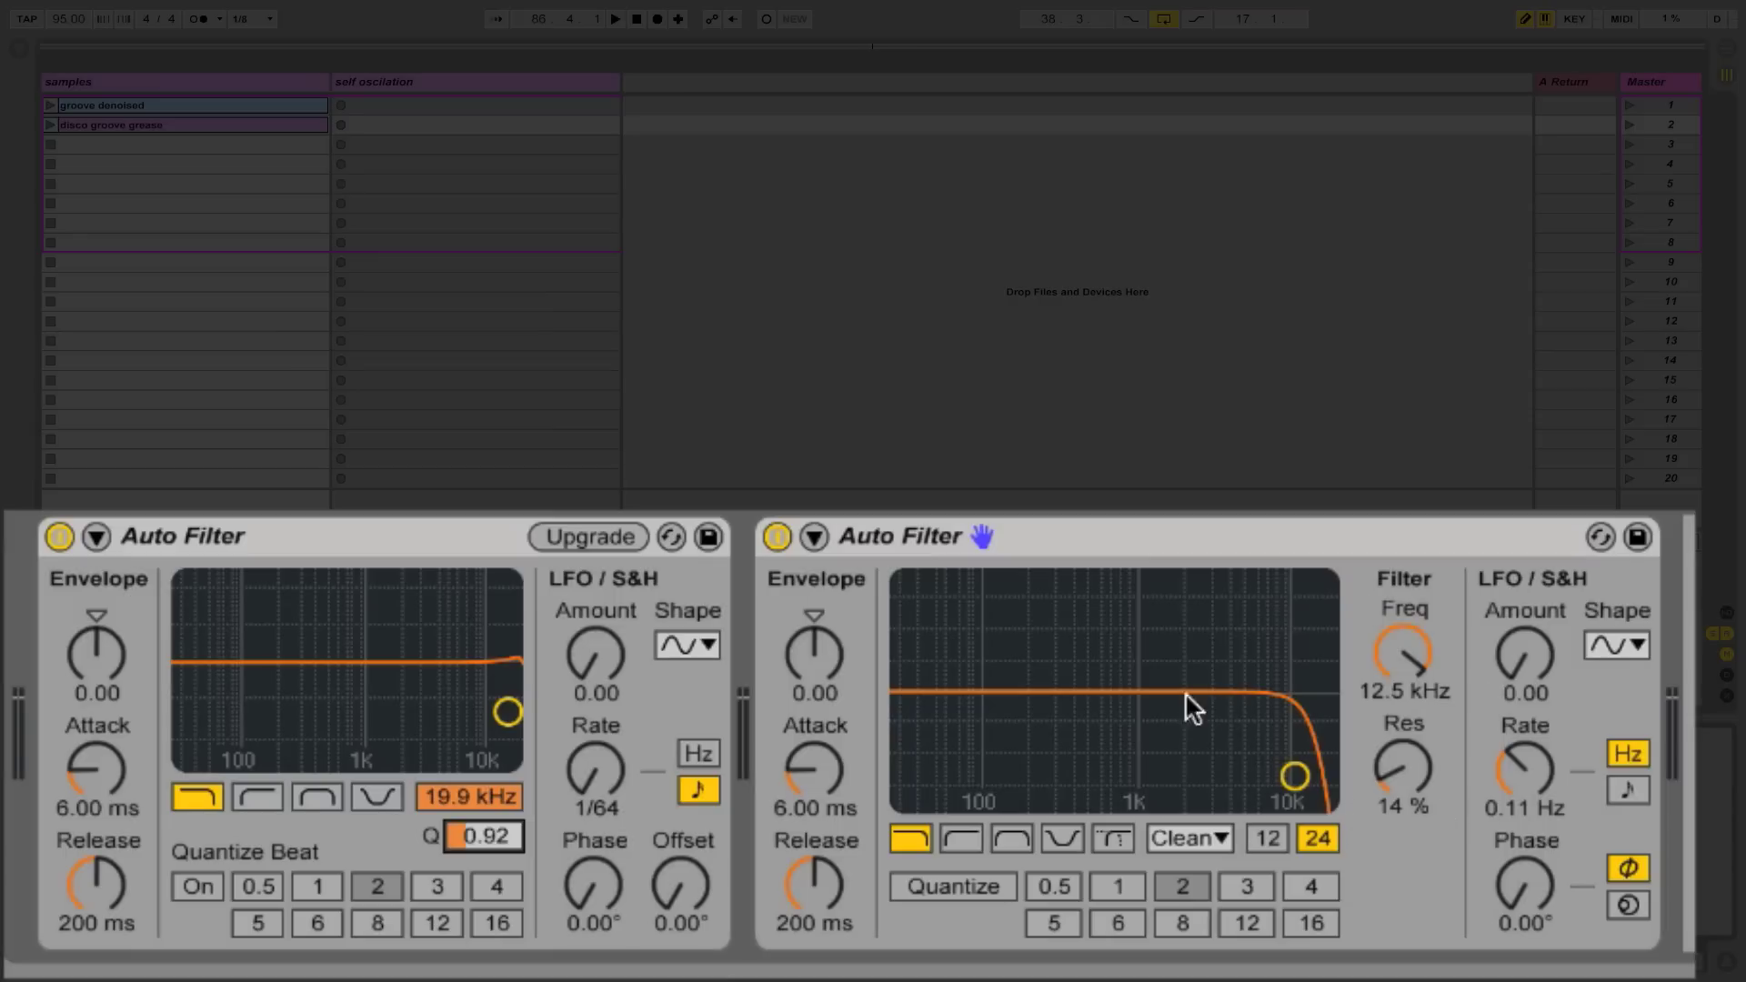
{"action": "left_click", "coordinate": [1199, 836]}
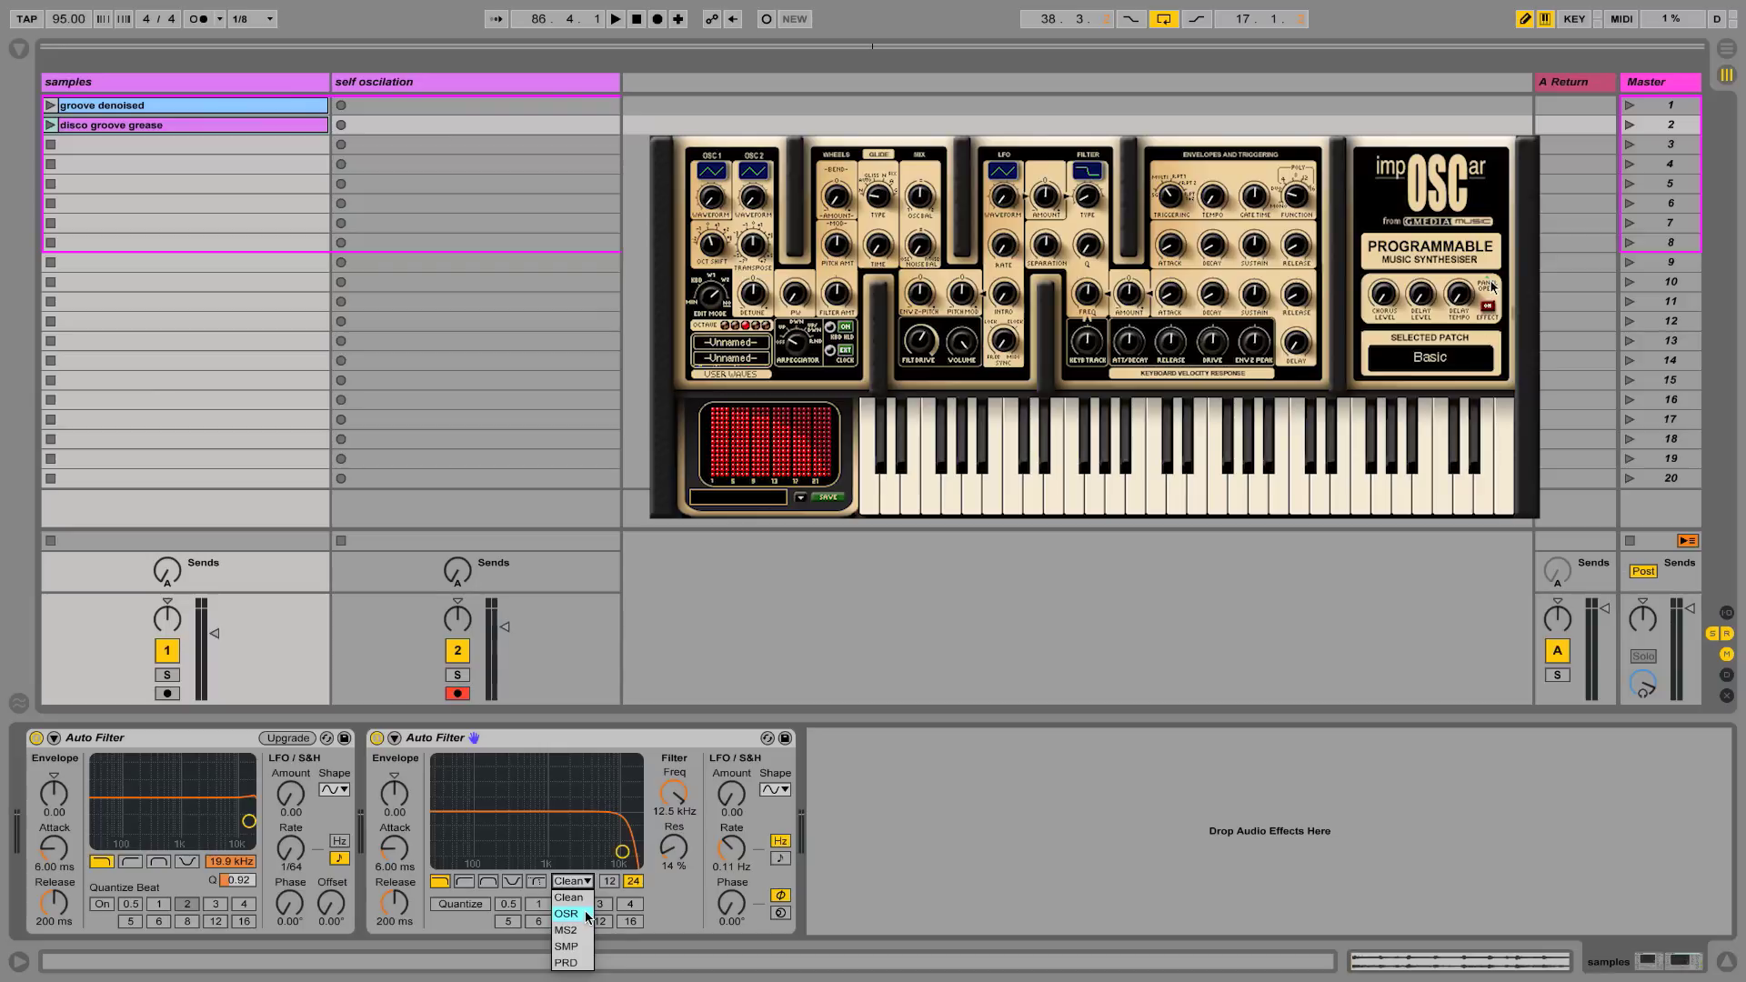
Try the OSR circuit and each filter type, settling on Morph with the Clean circuit
{"action": "left_click", "coordinate": [587, 914]}
{"action": "left_click", "coordinate": [464, 881]}
{"action": "left_click", "coordinate": [488, 881]}
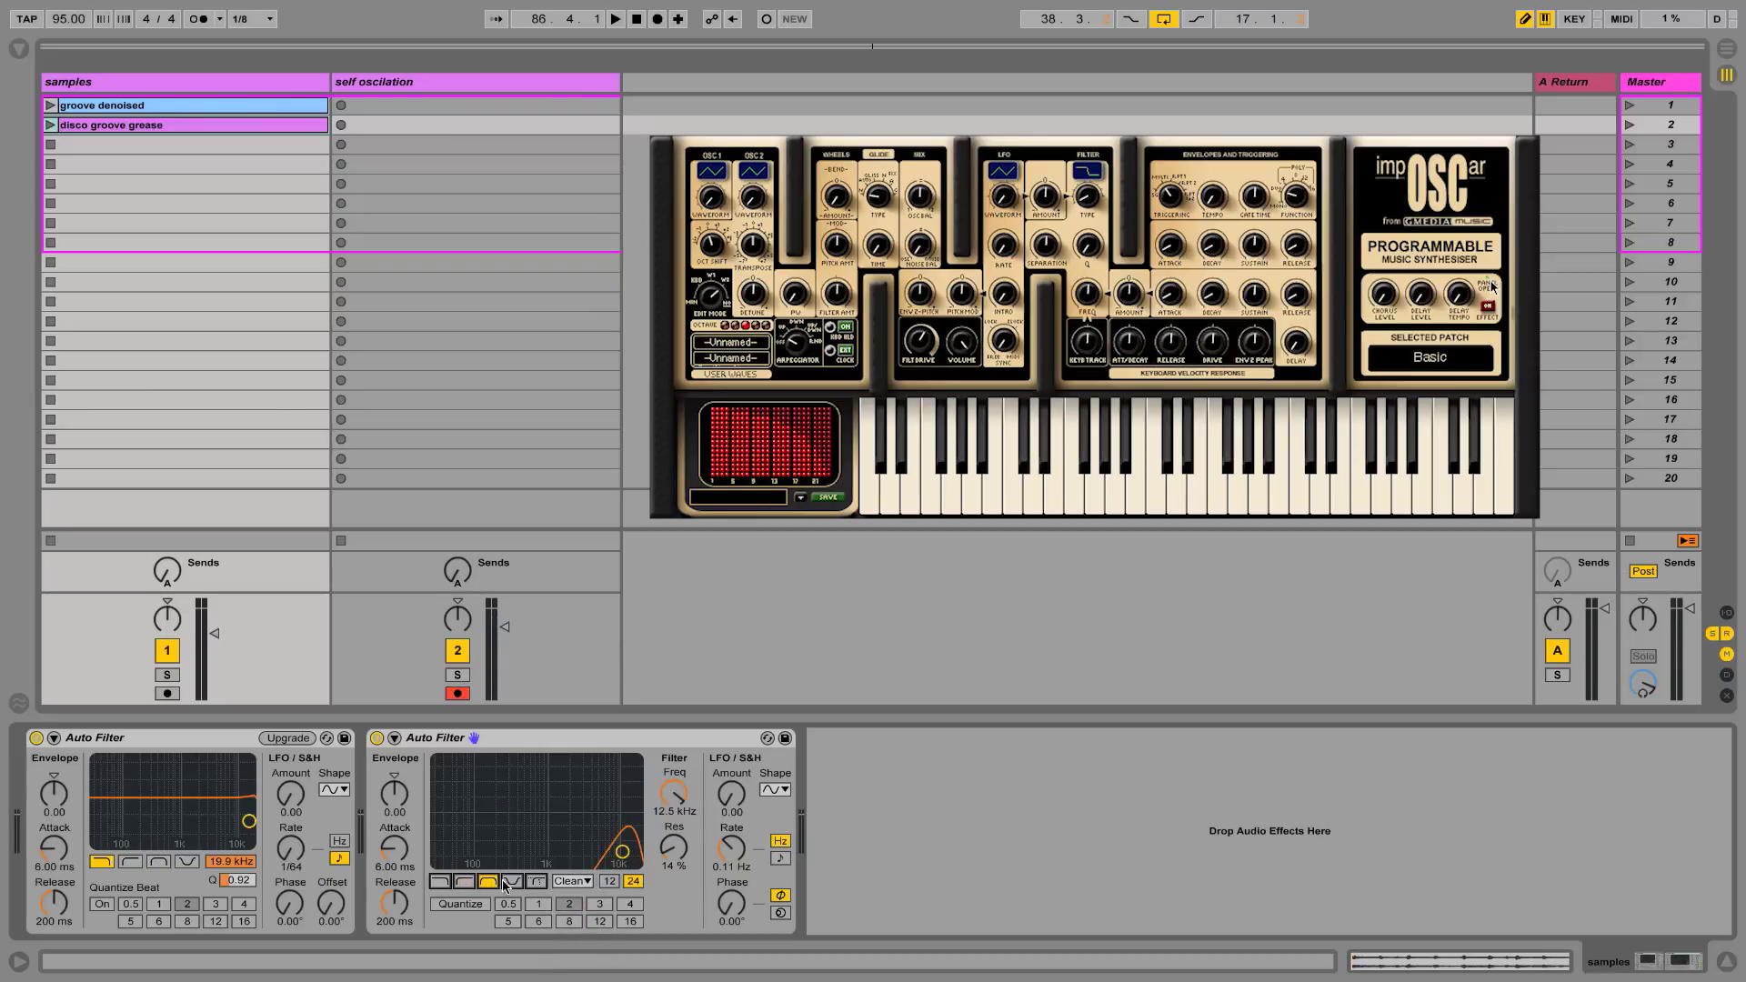
{"action": "left_click", "coordinate": [512, 881]}
{"action": "left_click", "coordinate": [536, 881]}
{"action": "left_click", "coordinate": [574, 882]}
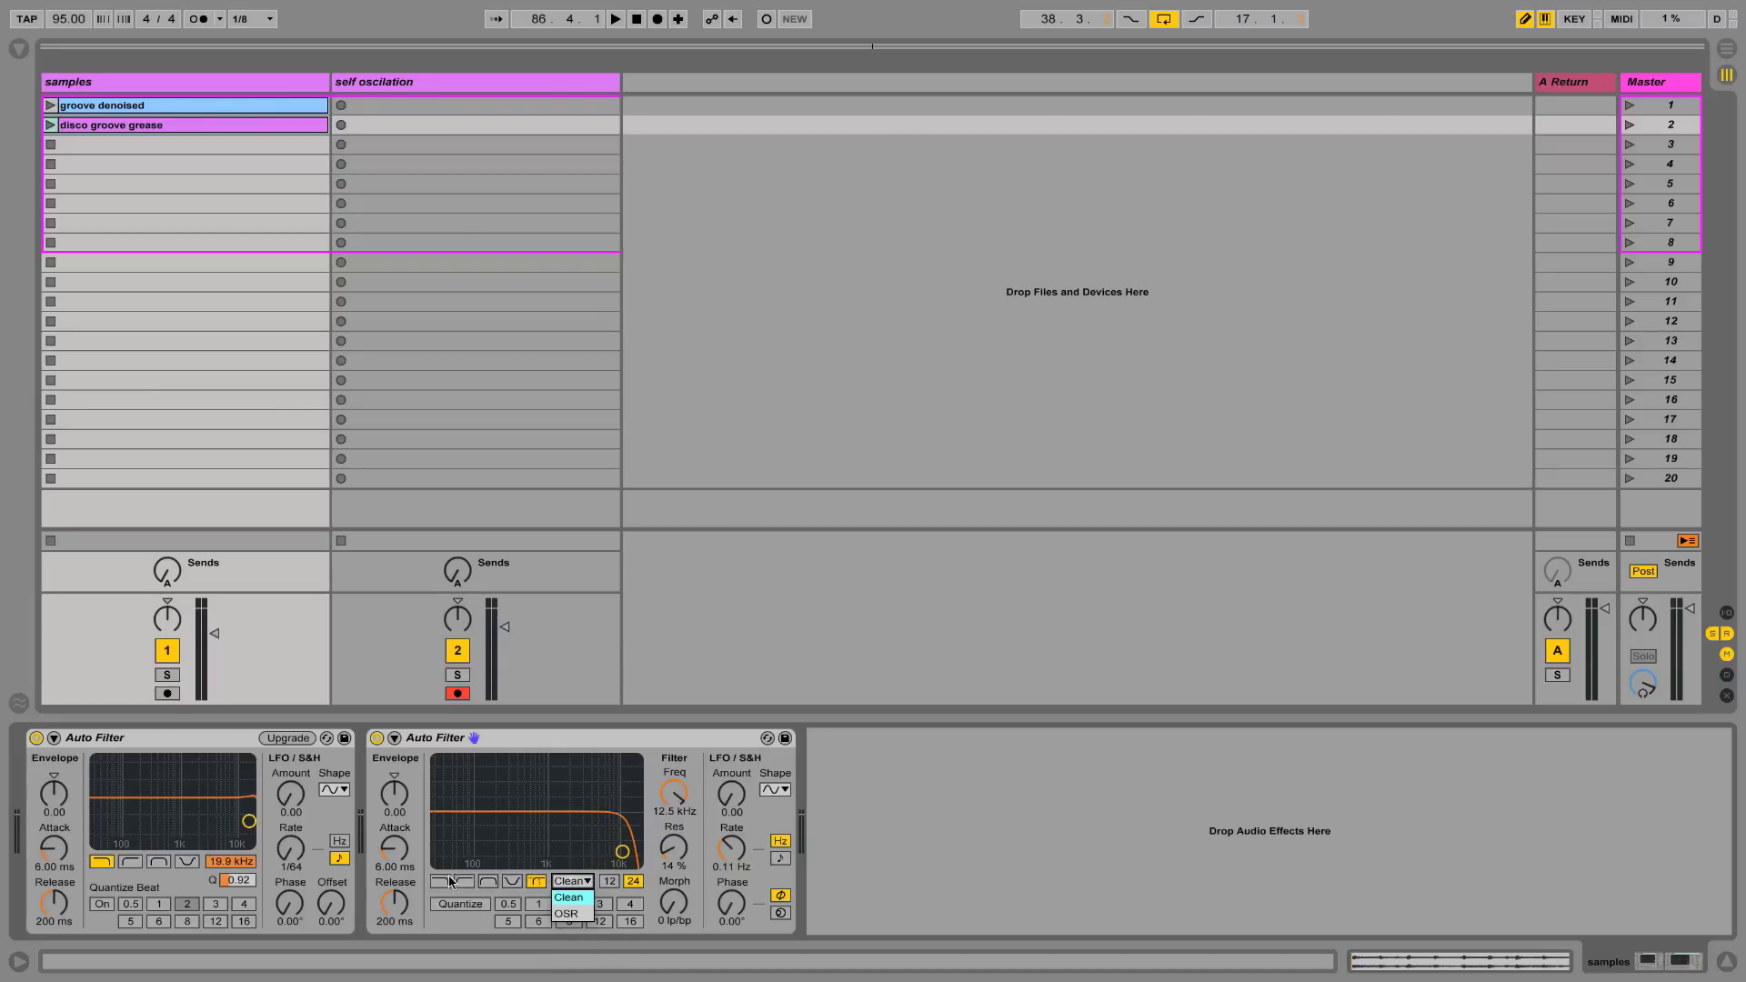
{"action": "left_click", "coordinate": [566, 913]}
{"action": "left_click", "coordinate": [583, 882]}
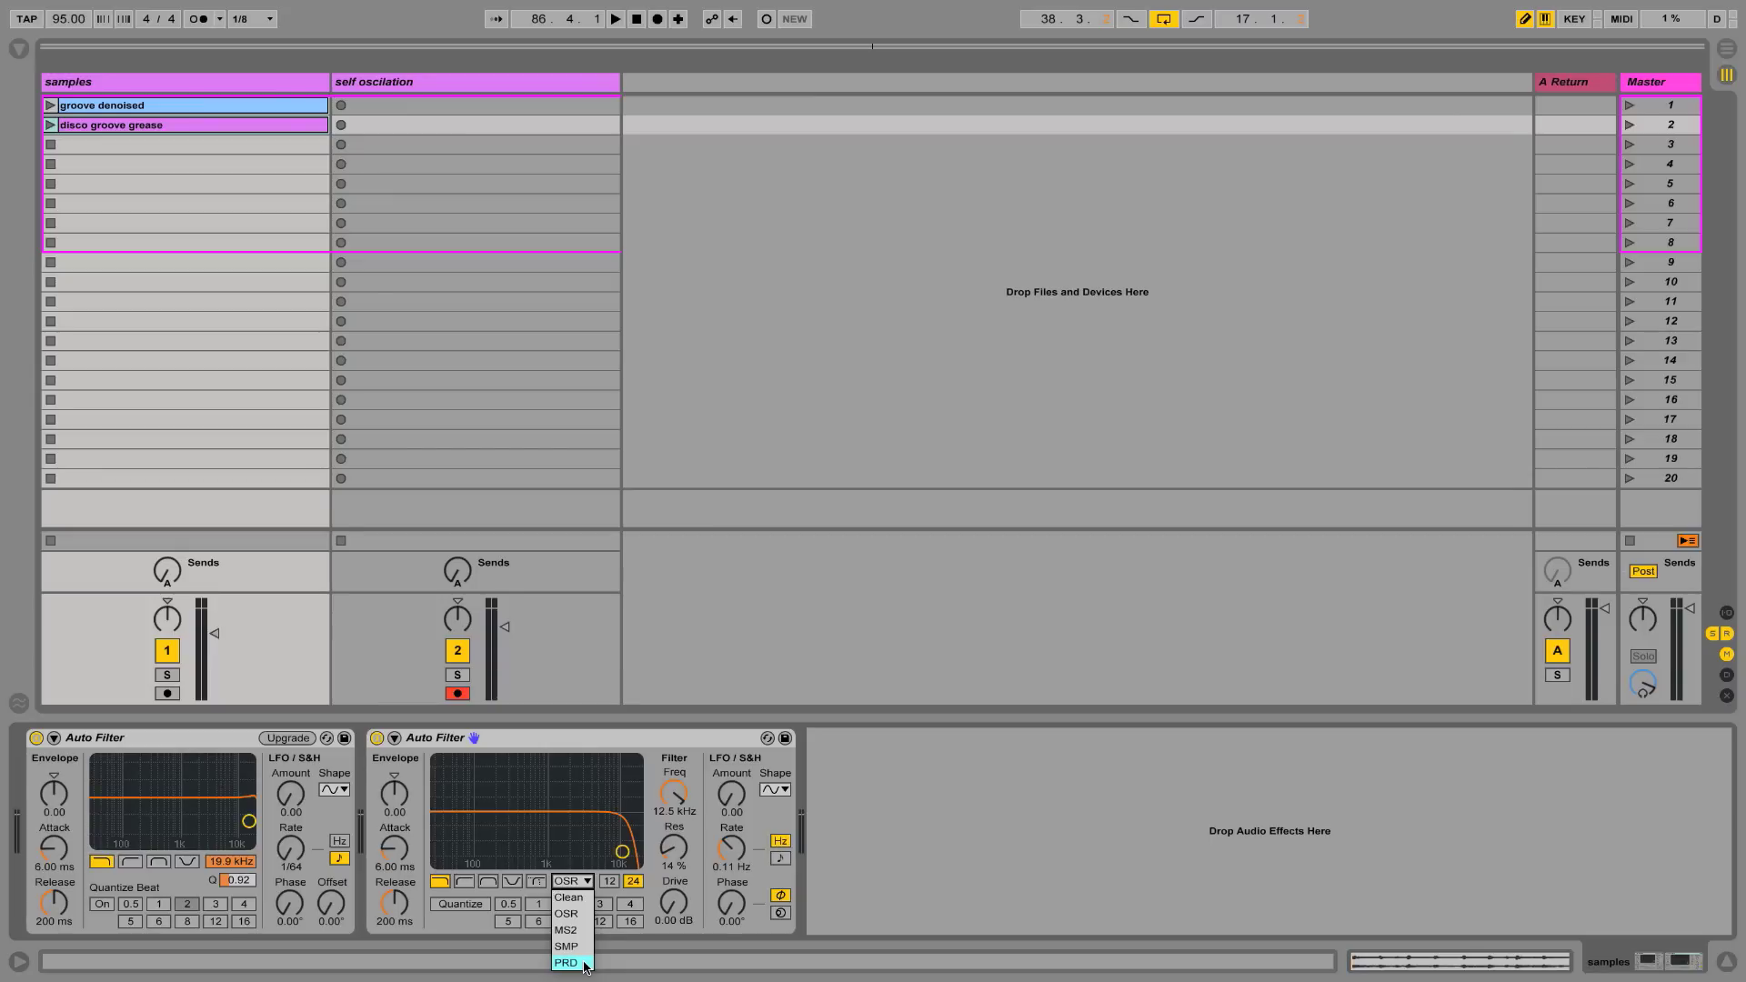
{"action": "left_click", "coordinate": [538, 882]}
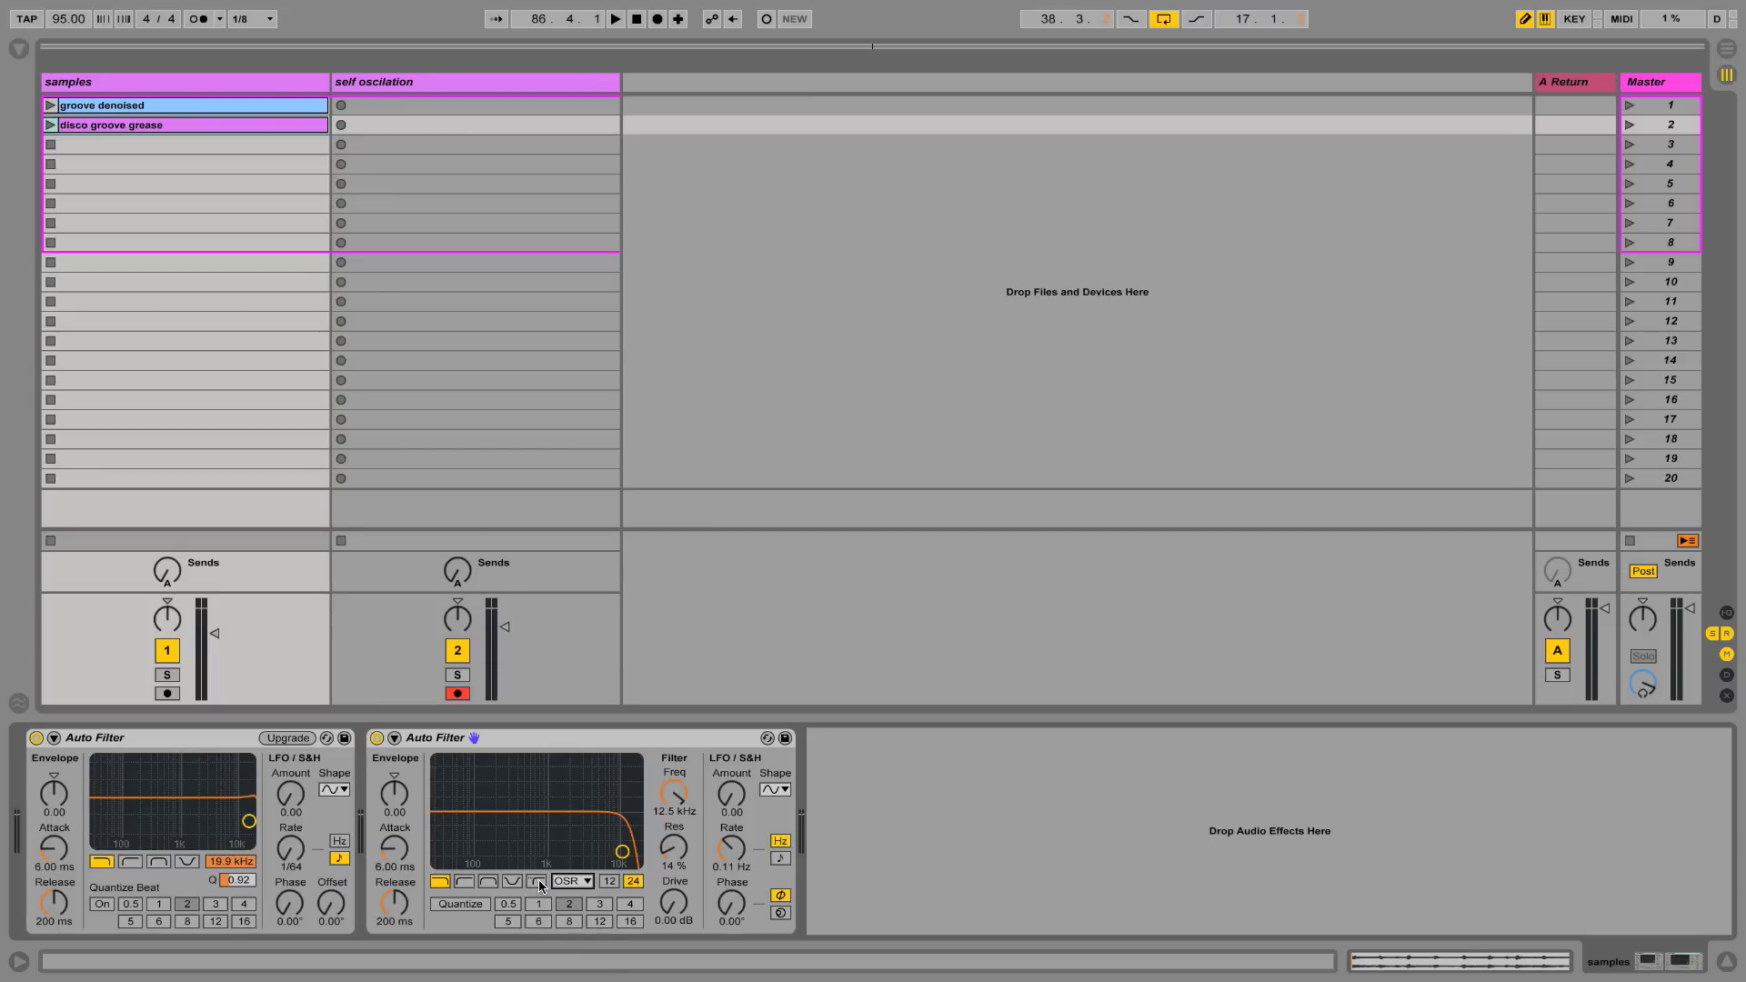
{"action": "left_click", "coordinate": [537, 881]}
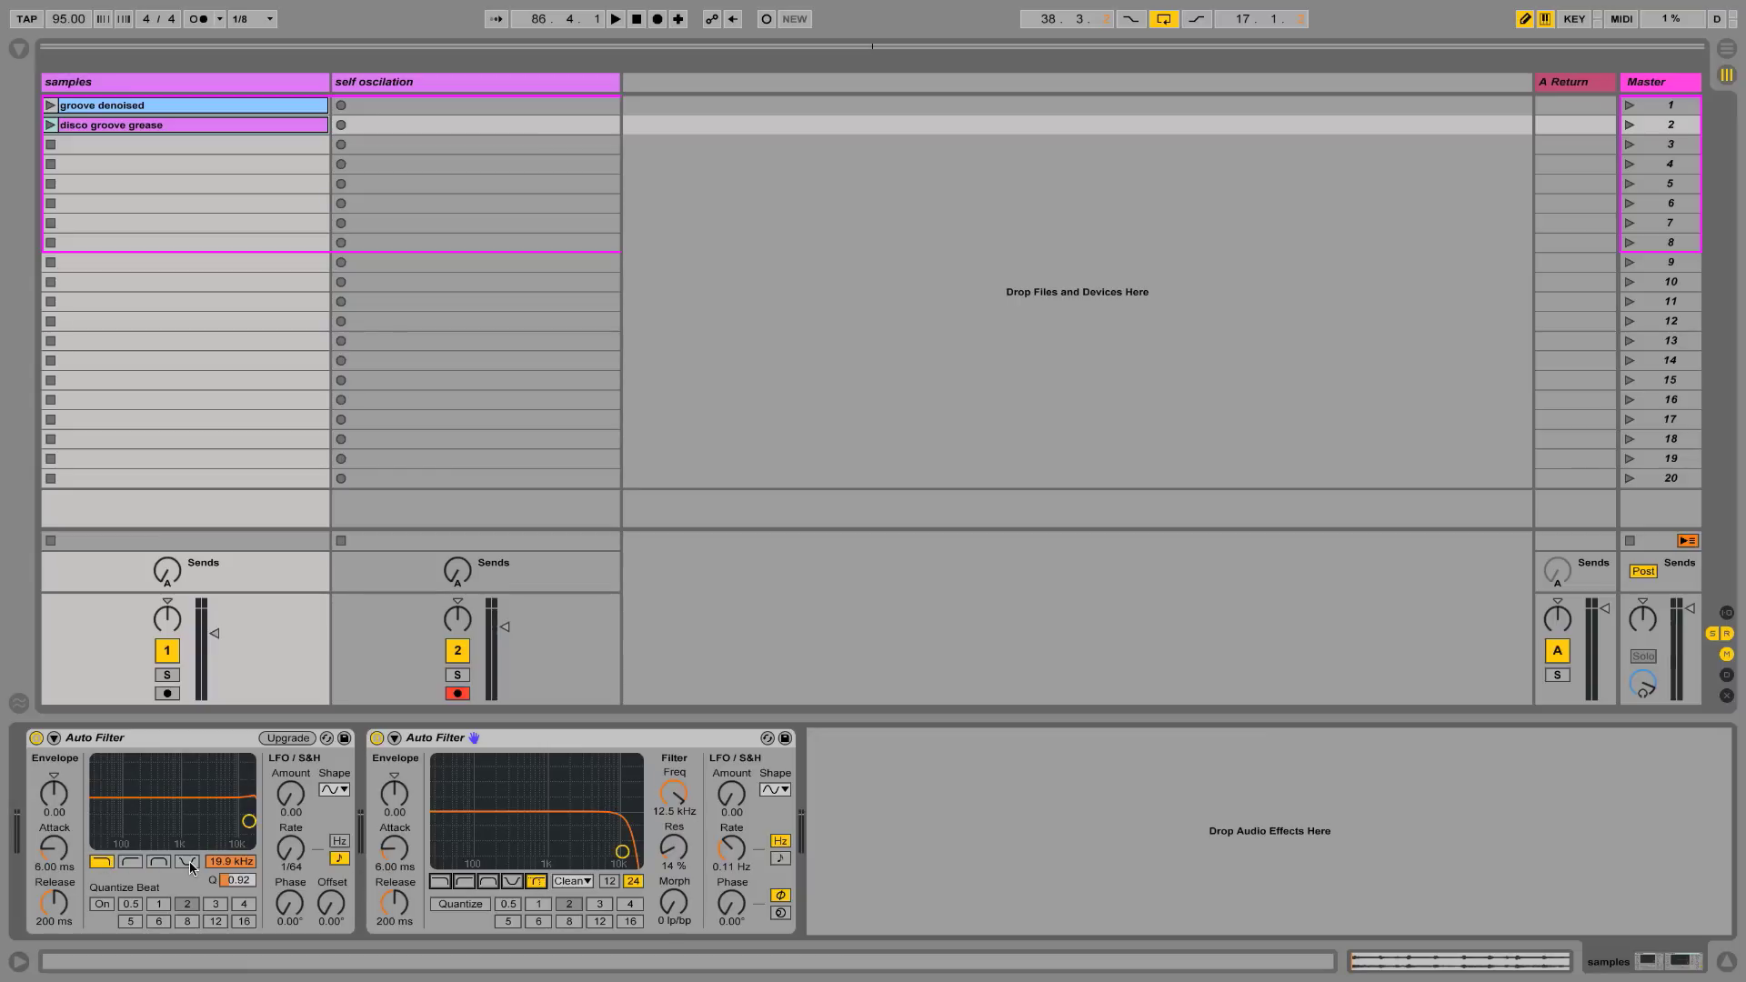
Sweep the Morph shape, raise the legacy Q to 3.00, and push the new filter's resonance to 125%
{"action": "left_click", "coordinate": [536, 881]}
{"action": "mouse_move", "coordinate": [677, 912]}
{"action": "left_mouse_down"}
{"action": "mouse_move", "coordinate": [678, 880]}
{"action": "mouse_move", "coordinate": [677, 912]}
{"action": "left_mouse_up"}
{"action": "left_click_drag", "start_coordinate": [239, 879], "coordinate": [239, 937]}
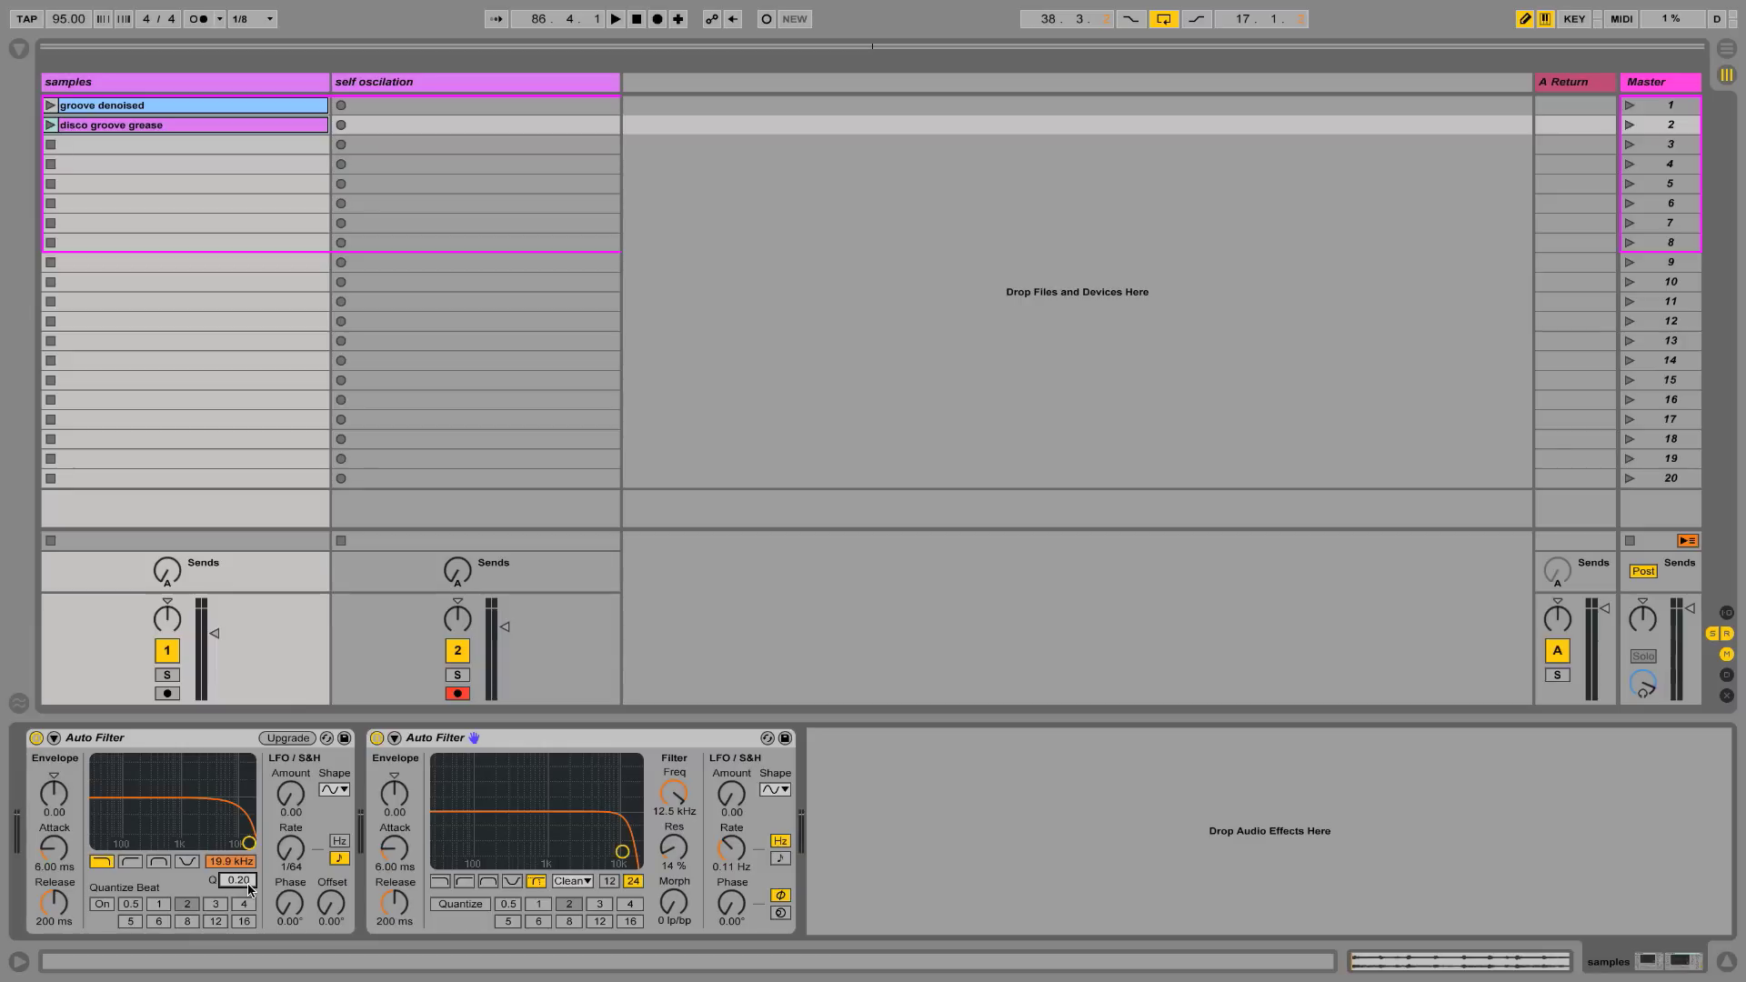
{"action": "left_click_drag", "start_coordinate": [250, 890], "coordinate": [250, 814]}
{"action": "left_click_drag", "start_coordinate": [674, 846], "coordinate": [674, 596]}
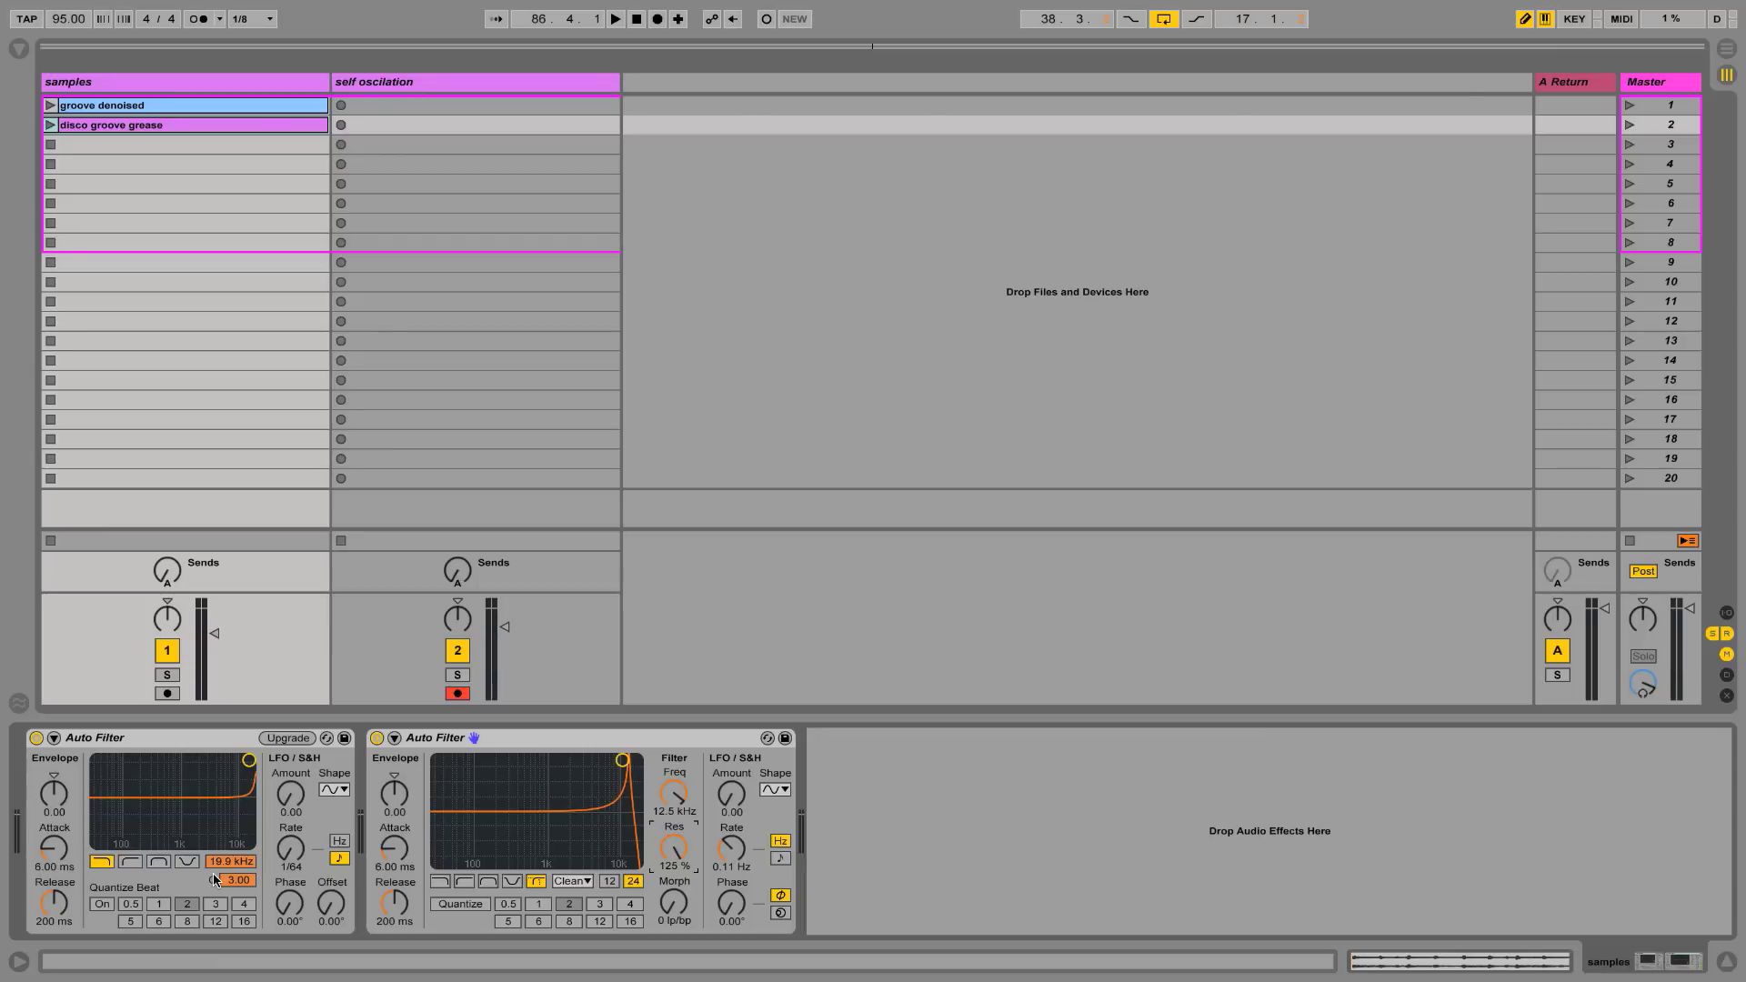
Drop the self oscilation track's Auto Filter resonance to 12% and open Audio preferences with Cmd+,
{"action": "left_click", "coordinate": [409, 754]}
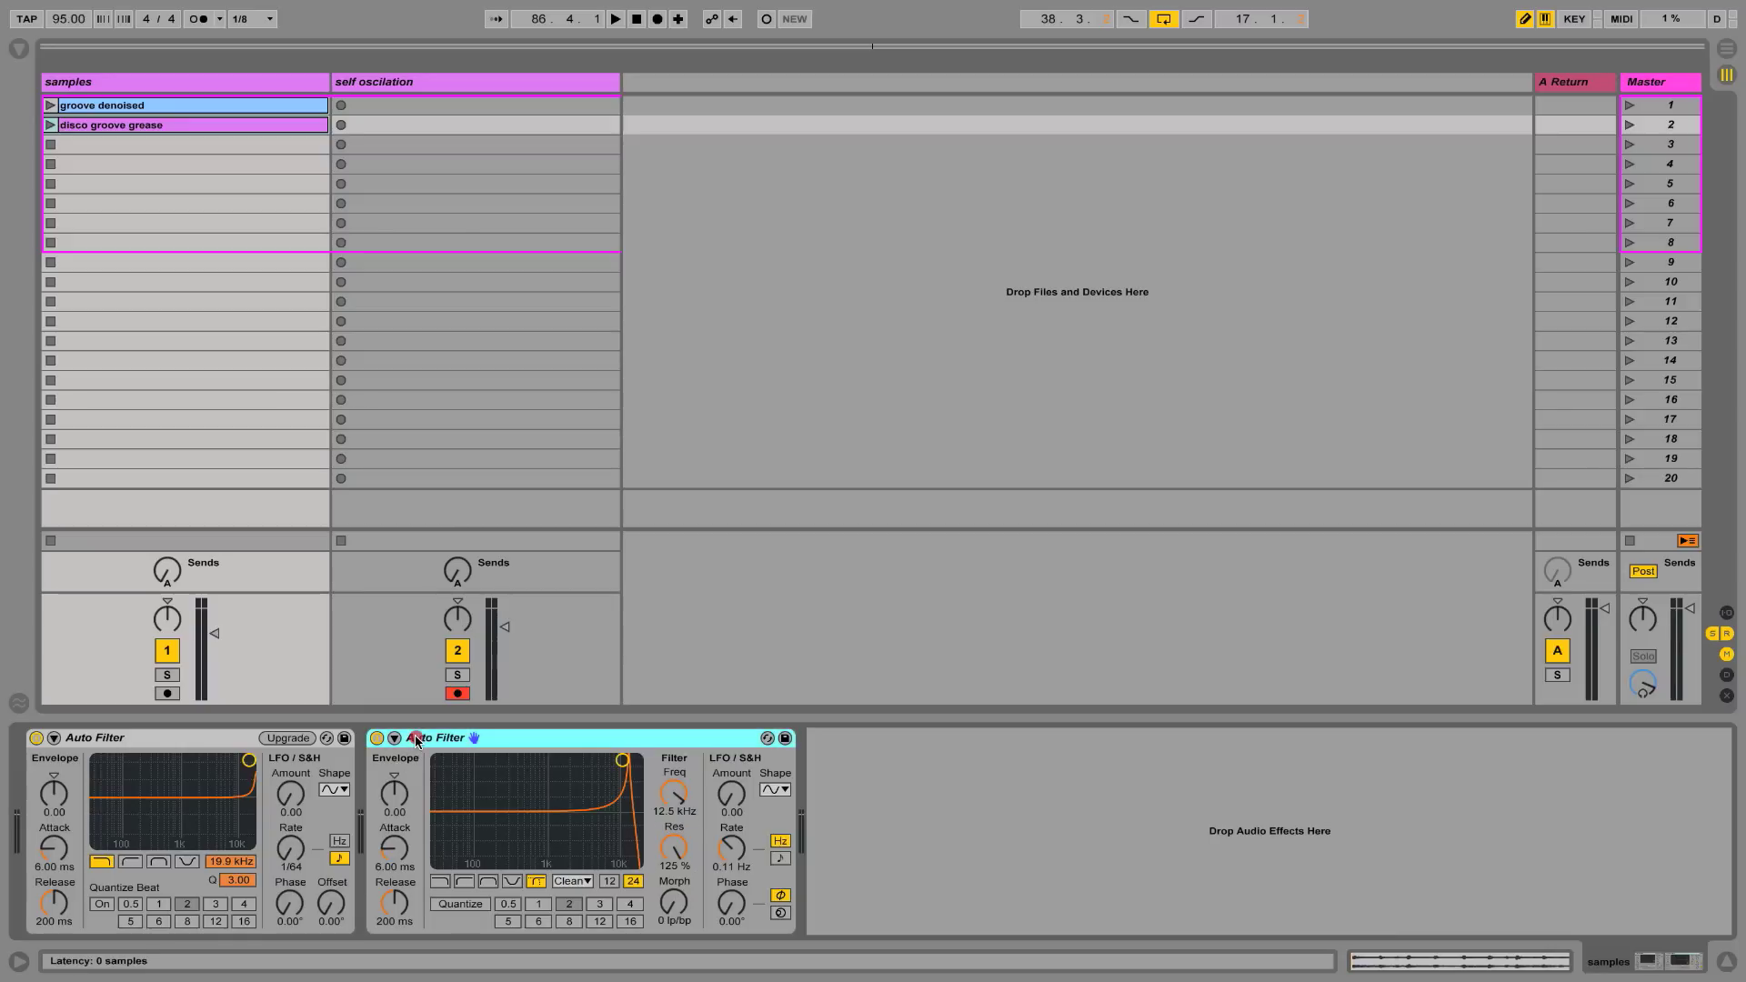
{"action": "left_click", "coordinate": [423, 623]}
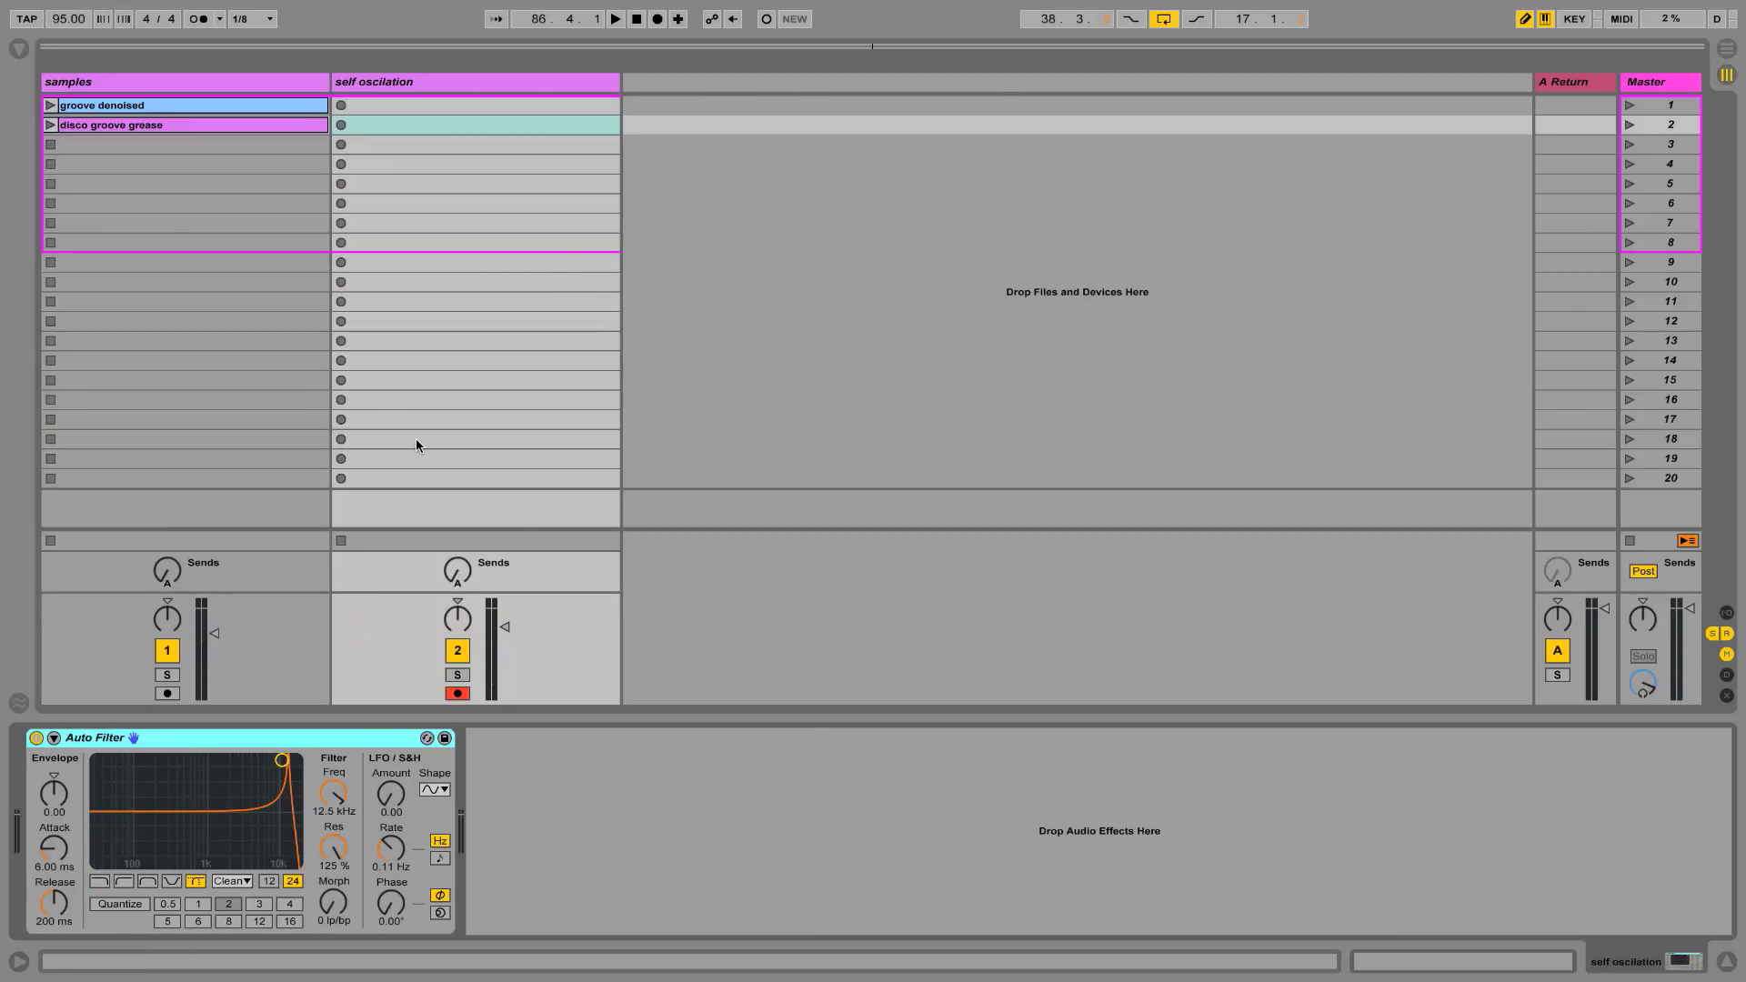
{"action": "left_click_drag", "start_coordinate": [338, 845], "coordinate": [339, 959]}
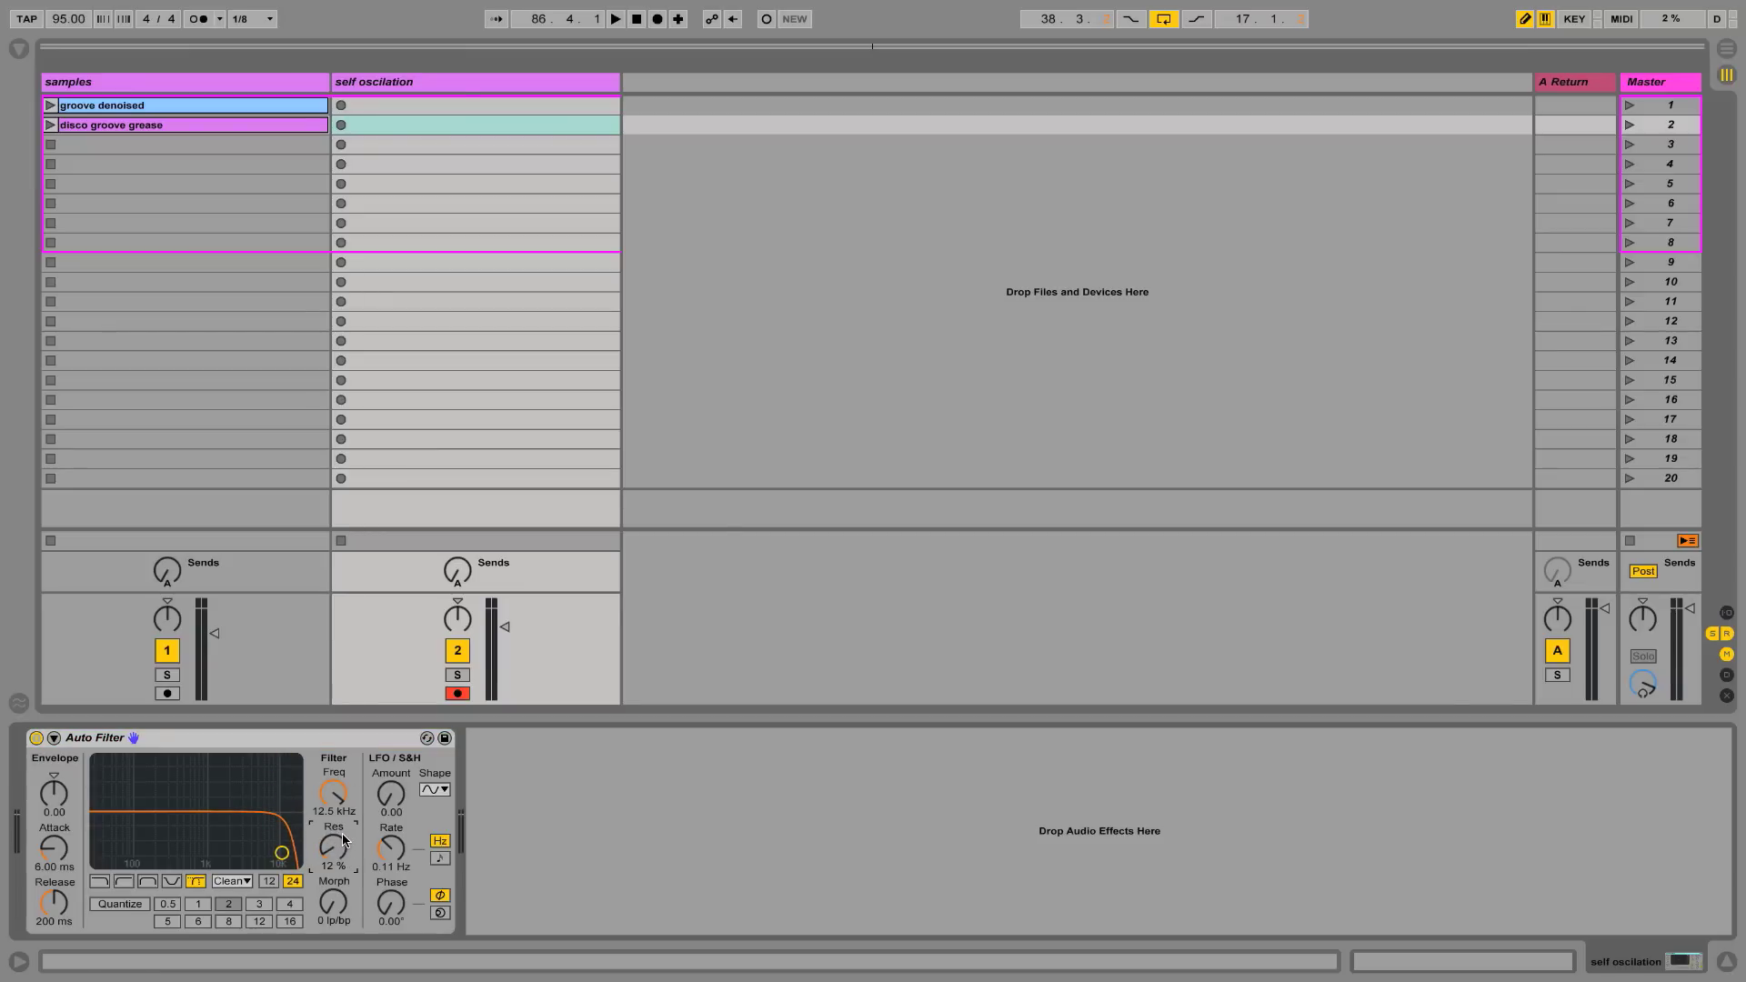
{"action": "key", "text": "super+comma"}
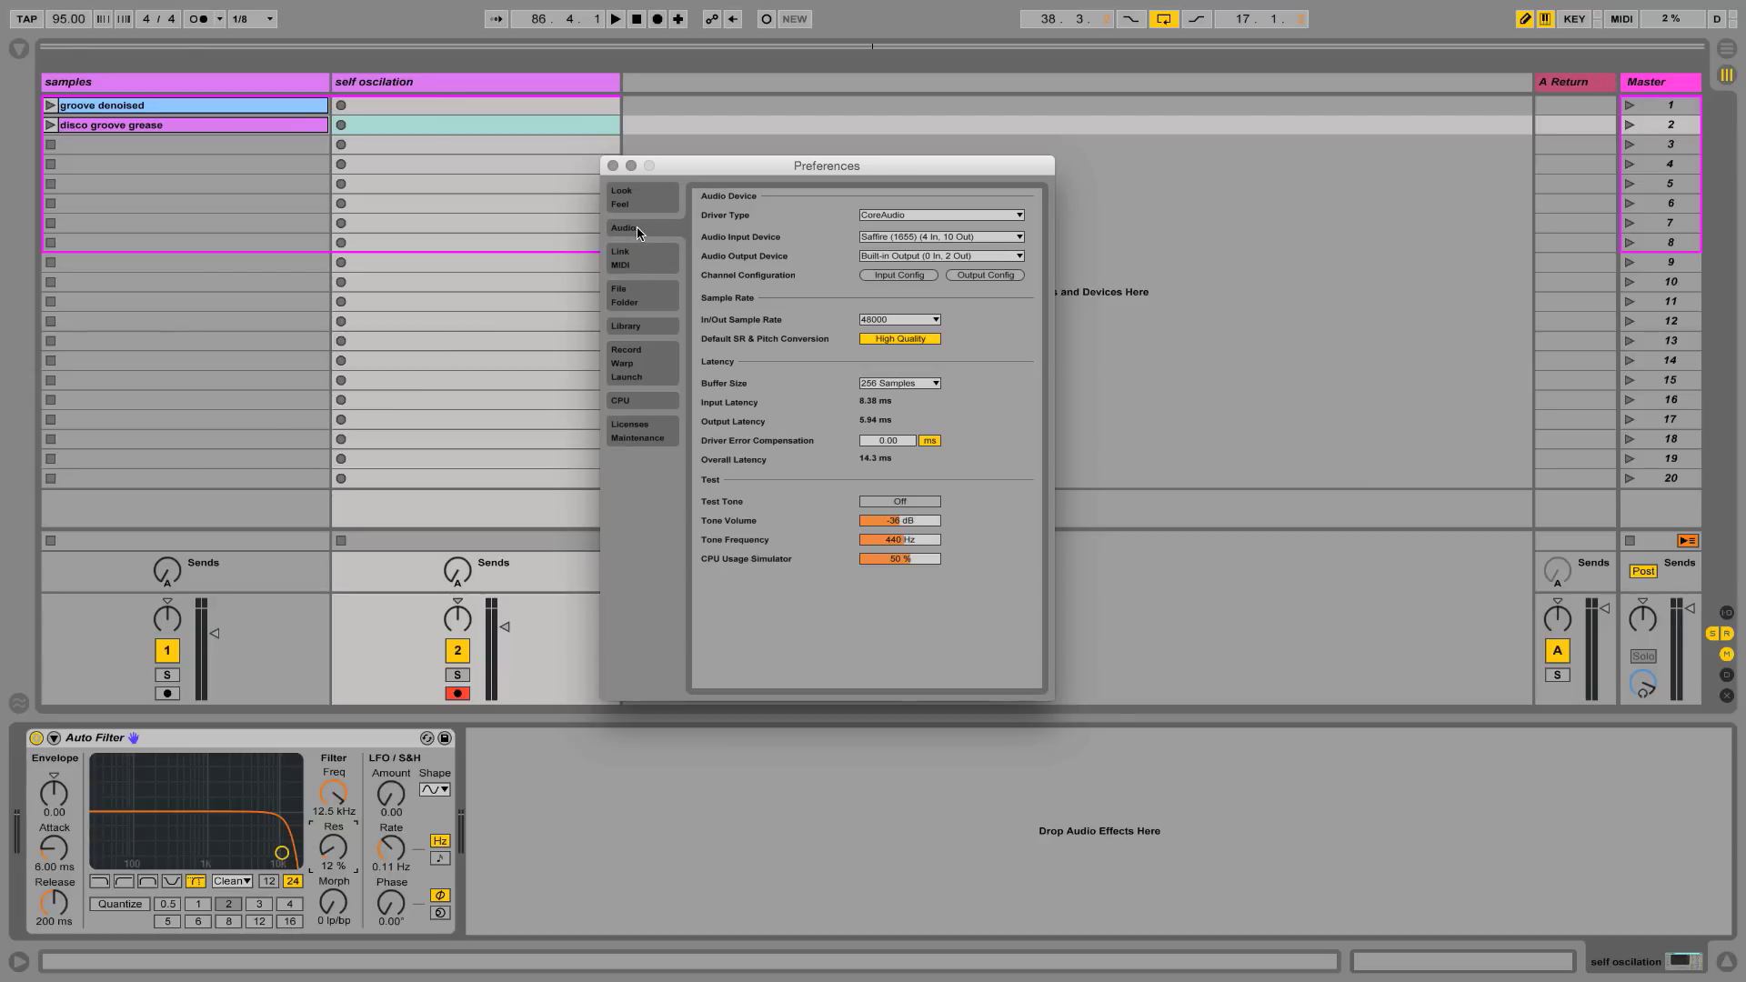
Check the audio input device list and Input Config, then close Preferences
{"action": "left_click", "coordinate": [887, 239]}
{"action": "left_click", "coordinate": [895, 267]}
{"action": "left_click", "coordinate": [898, 275]}
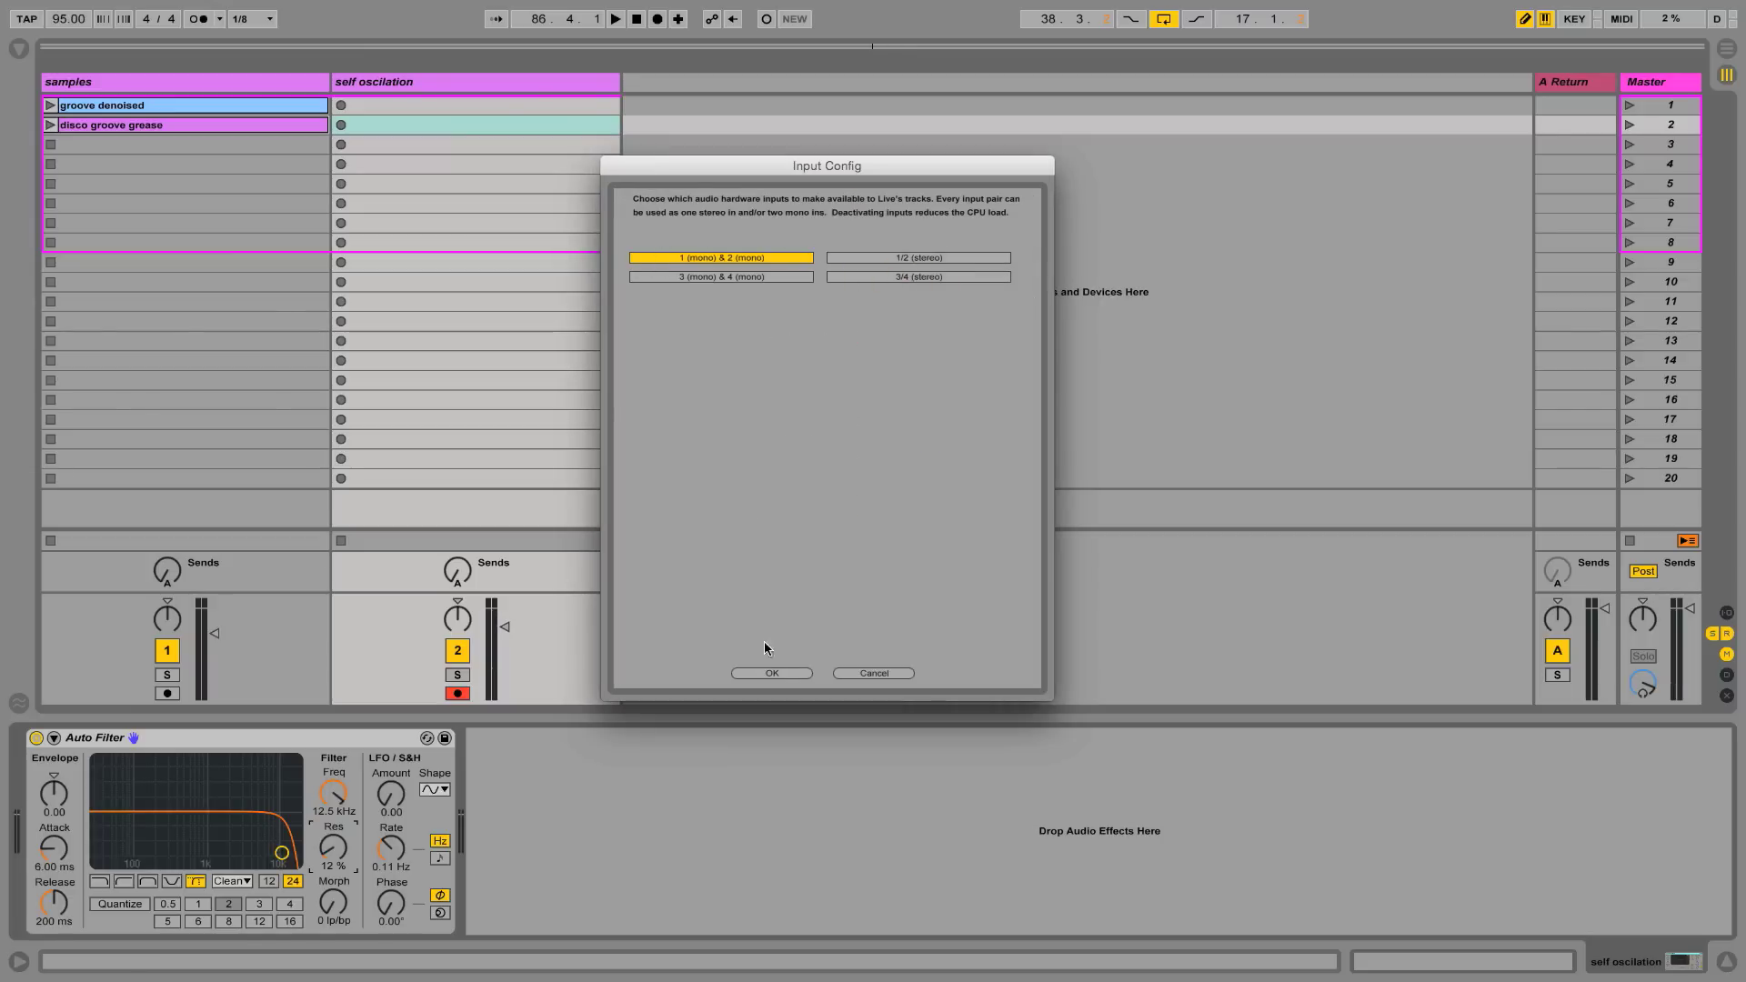
{"action": "left_click", "coordinate": [772, 674]}
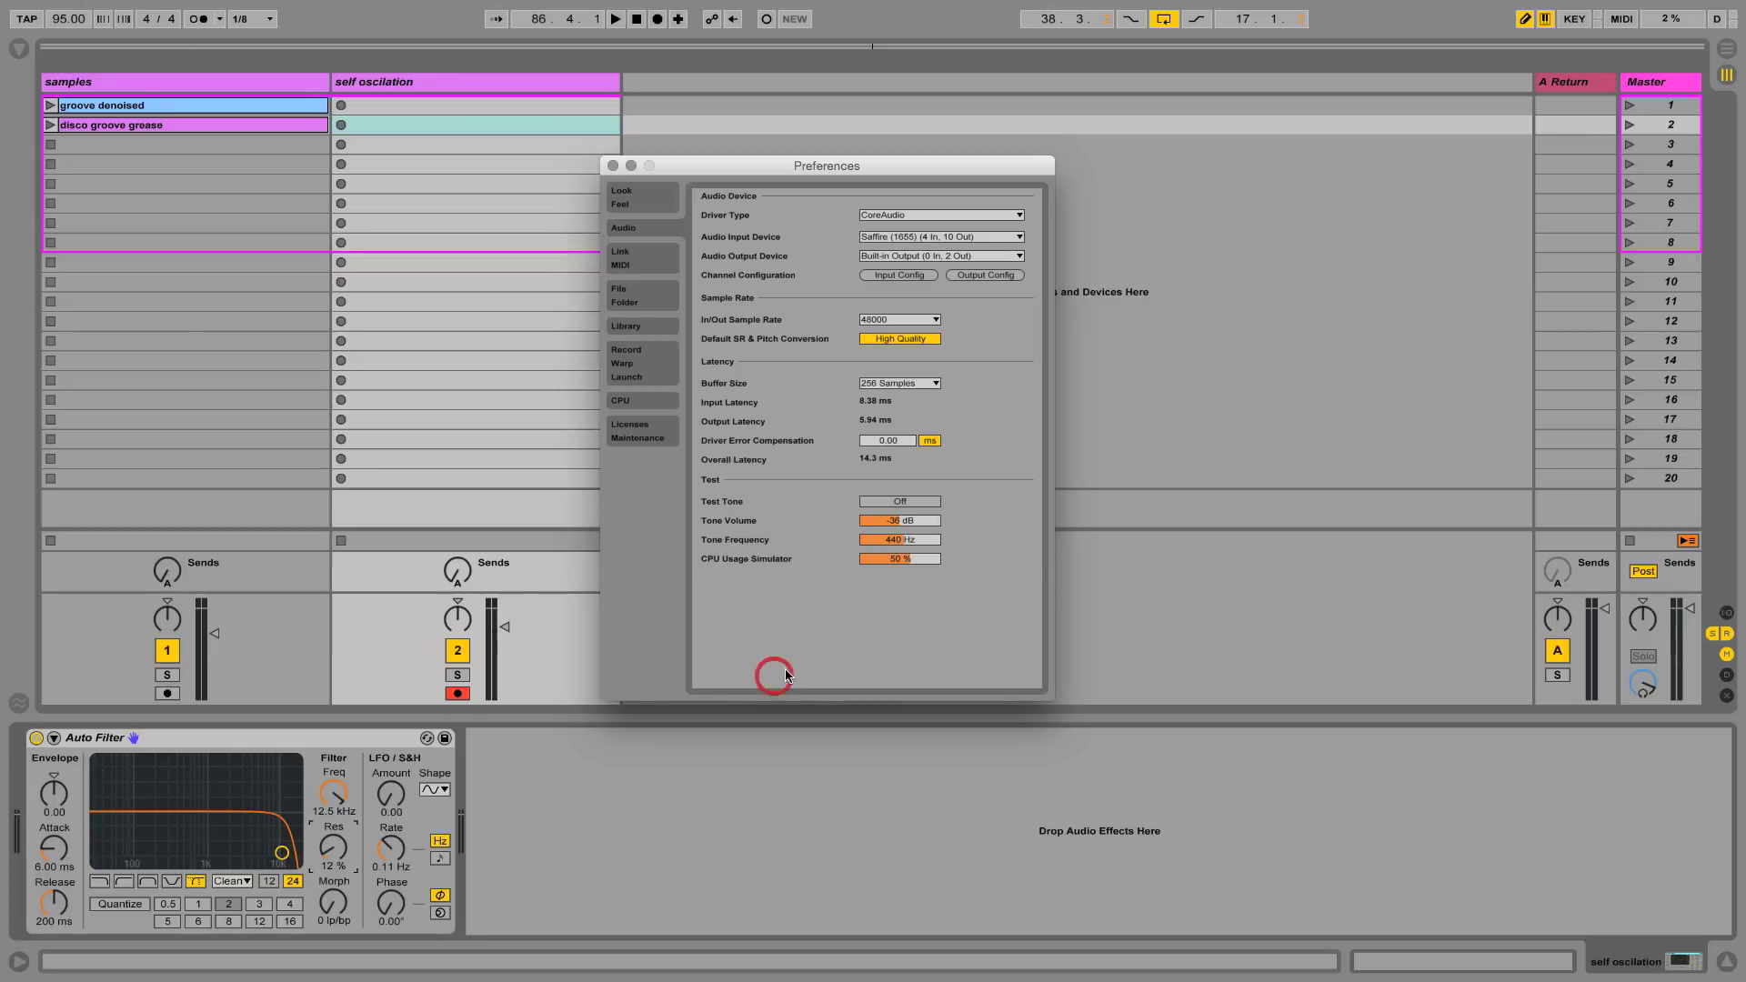
{"action": "left_click", "coordinate": [615, 168]}
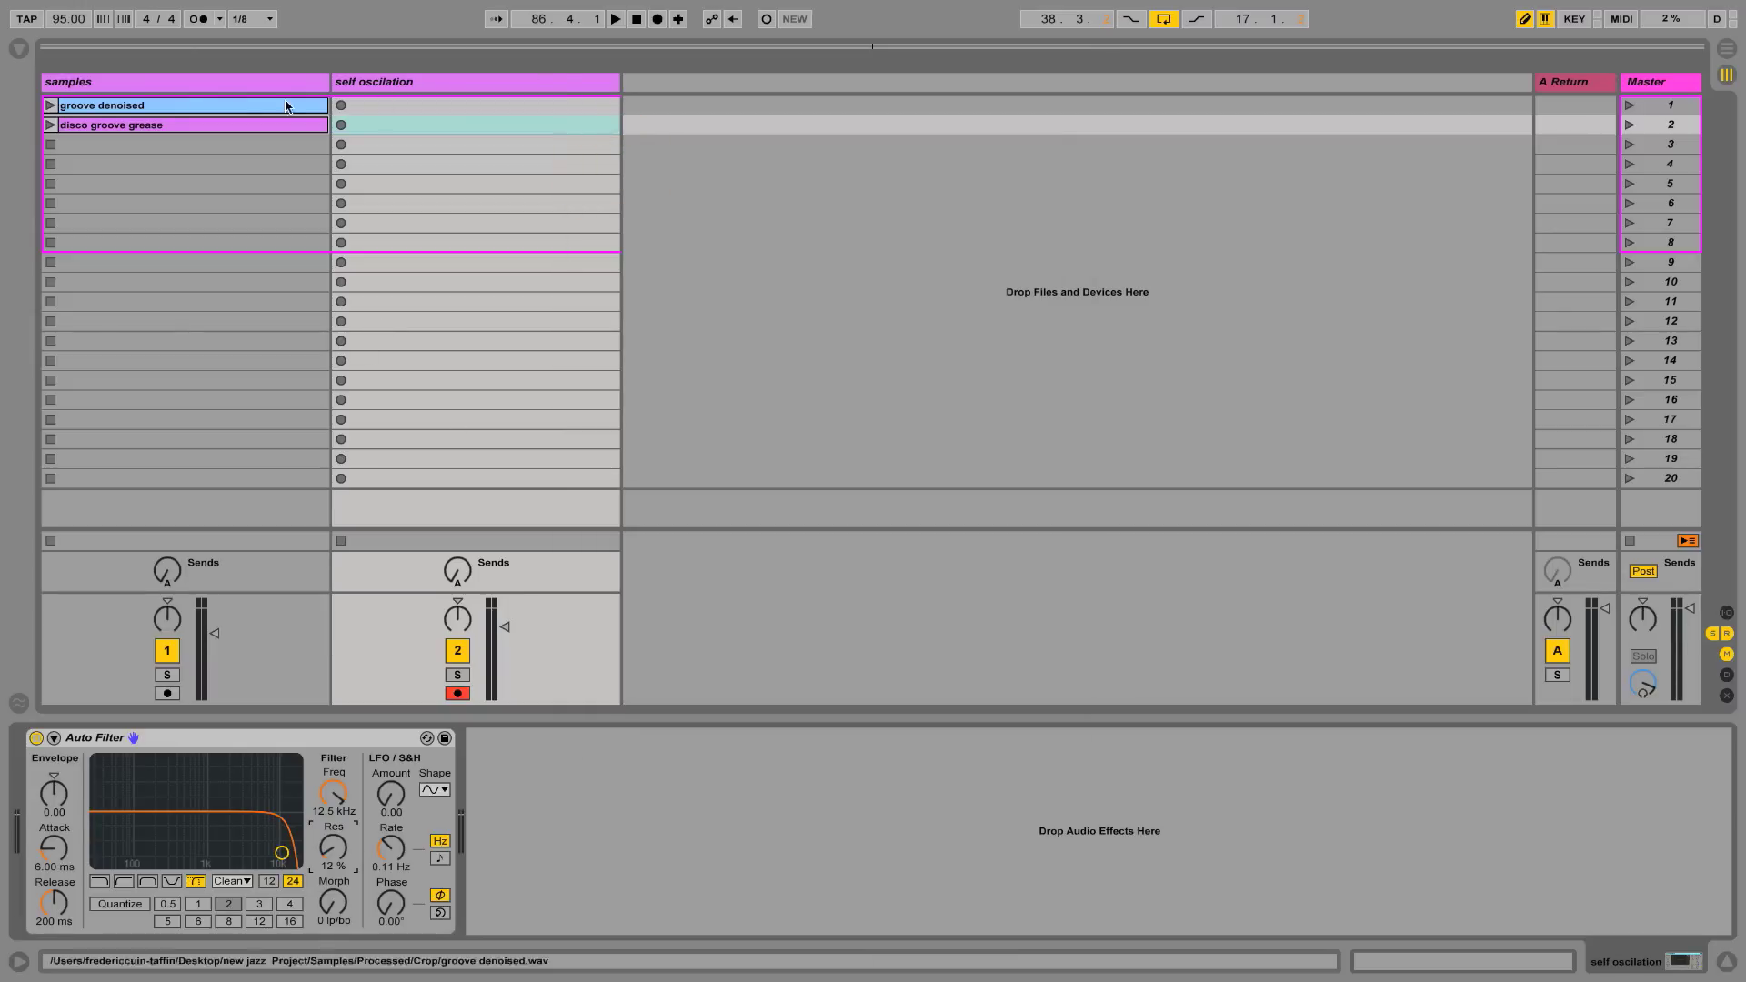
Load Spectrum after the Auto Filter on the self oscilation track, briefly expanding its display
{"action": "left_click", "coordinate": [18, 51]}
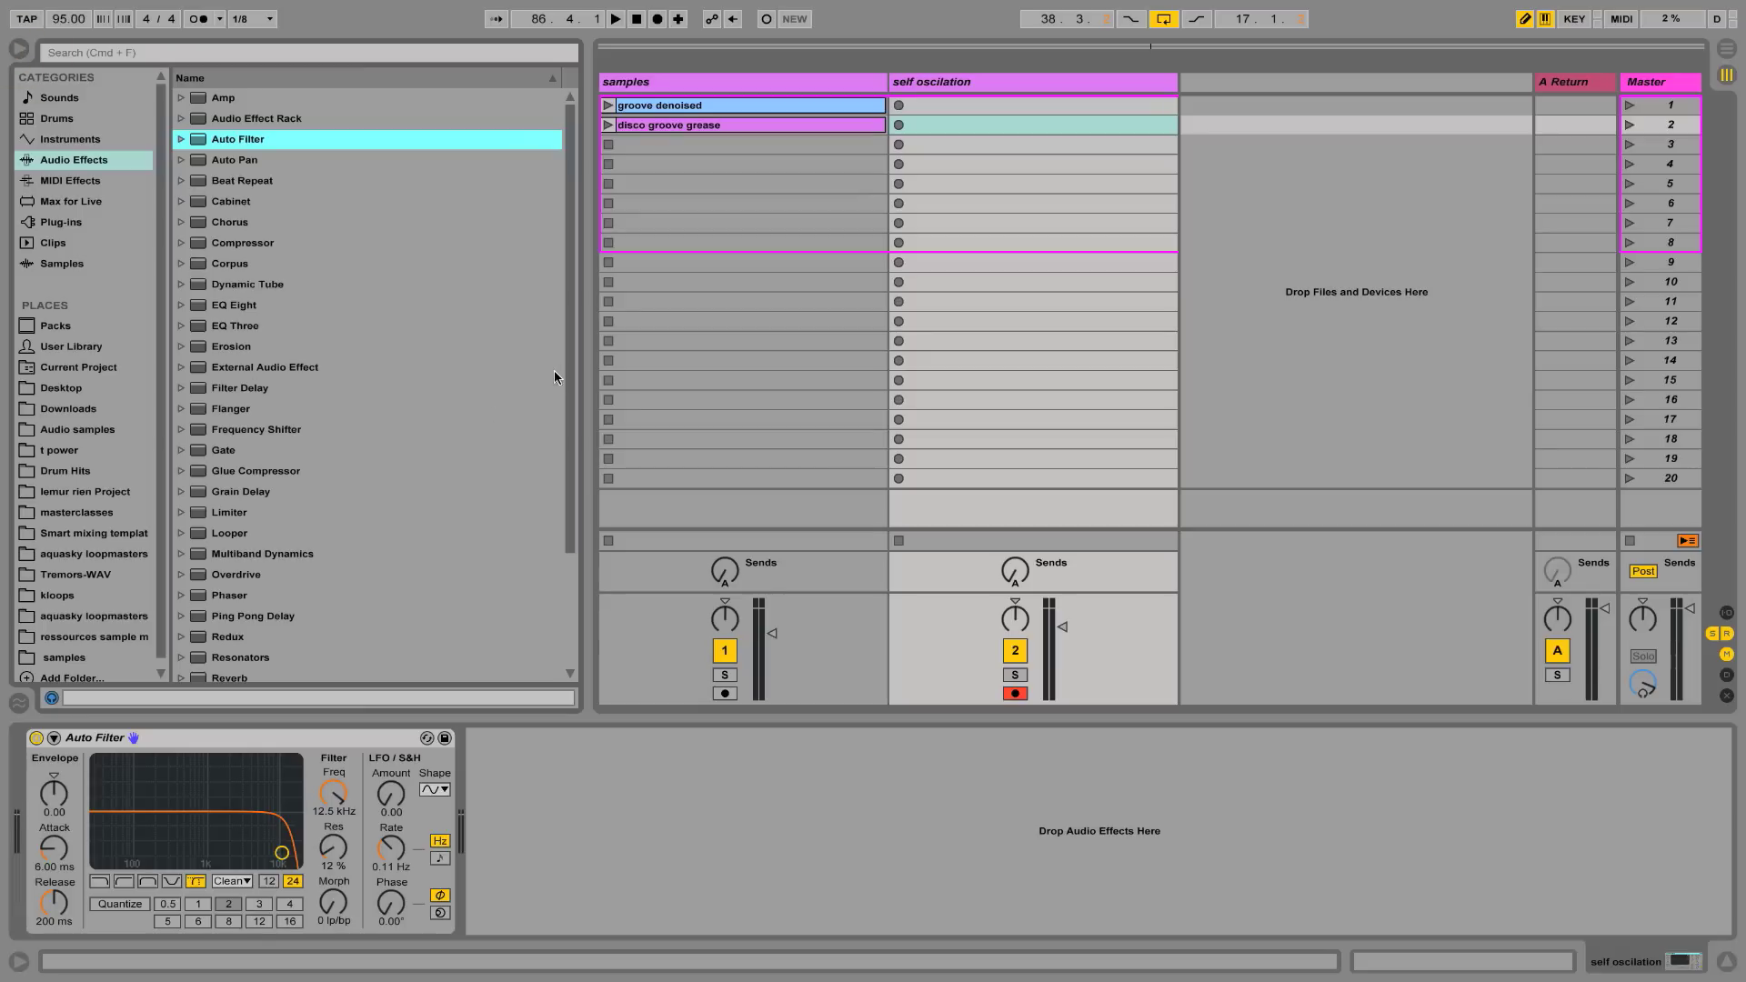
{"action": "left_click_drag", "start_coordinate": [571, 409], "coordinate": [566, 617]}
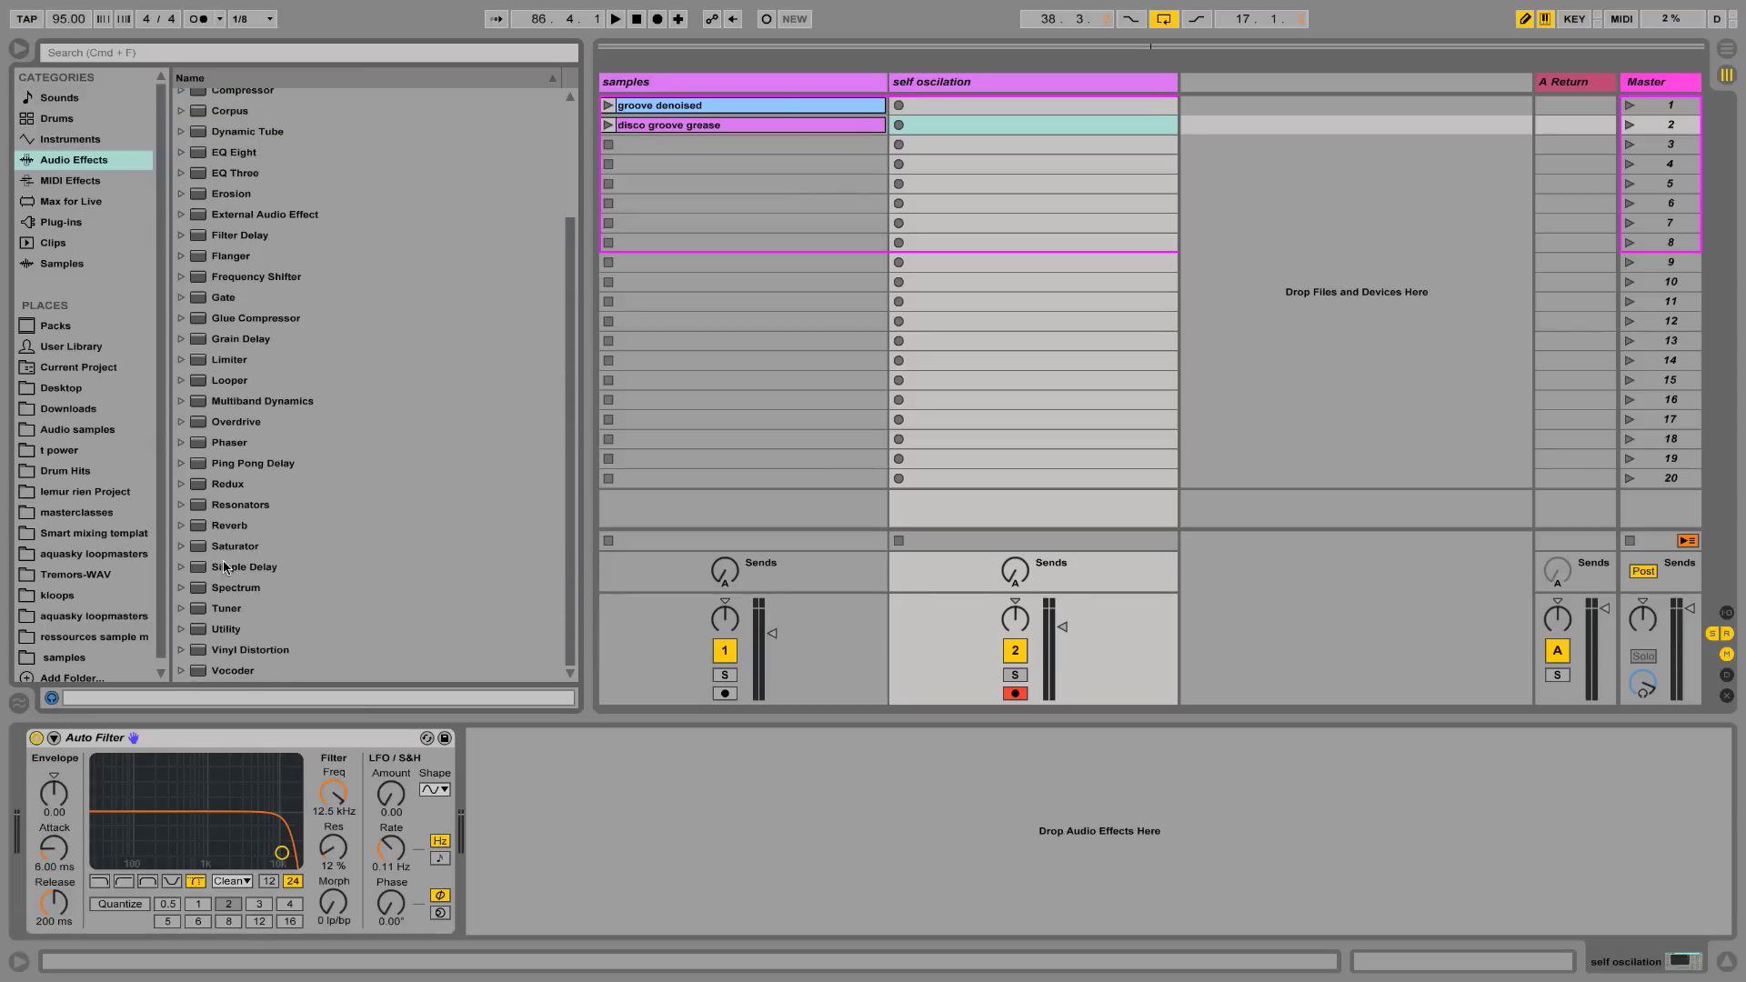
{"action": "double_click", "coordinate": [227, 588]}
{"action": "left_click", "coordinate": [19, 51]}
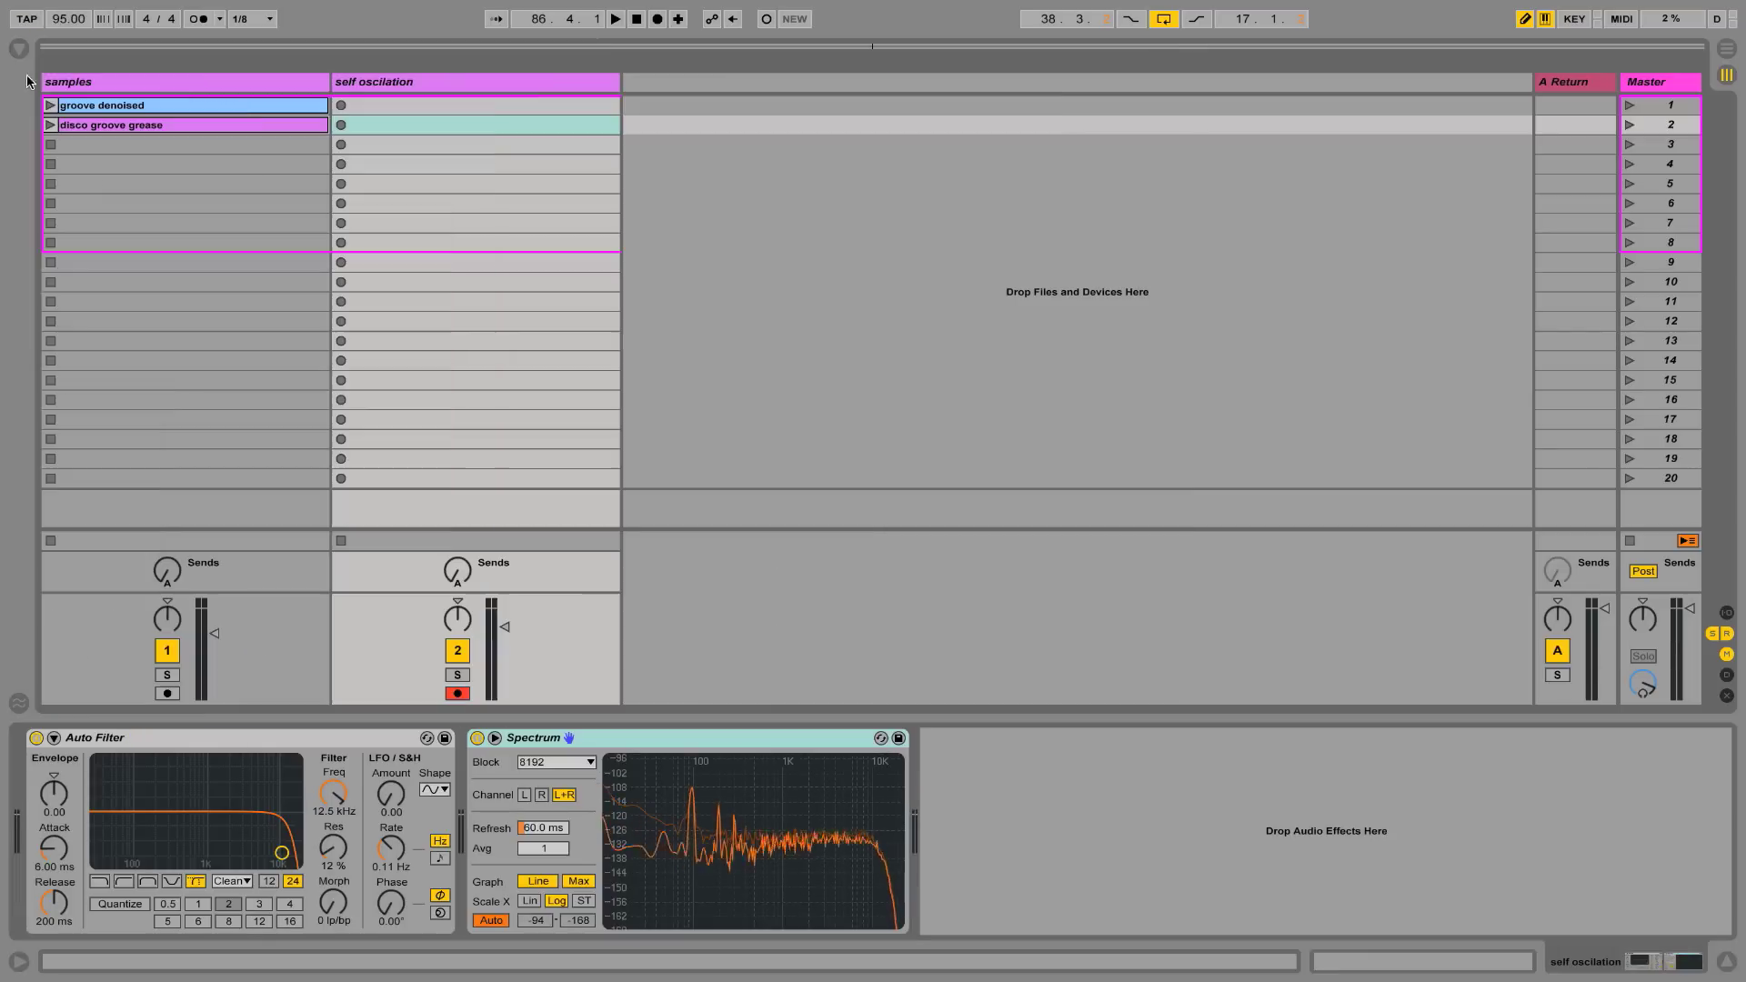
{"action": "double_click", "coordinate": [728, 841]}
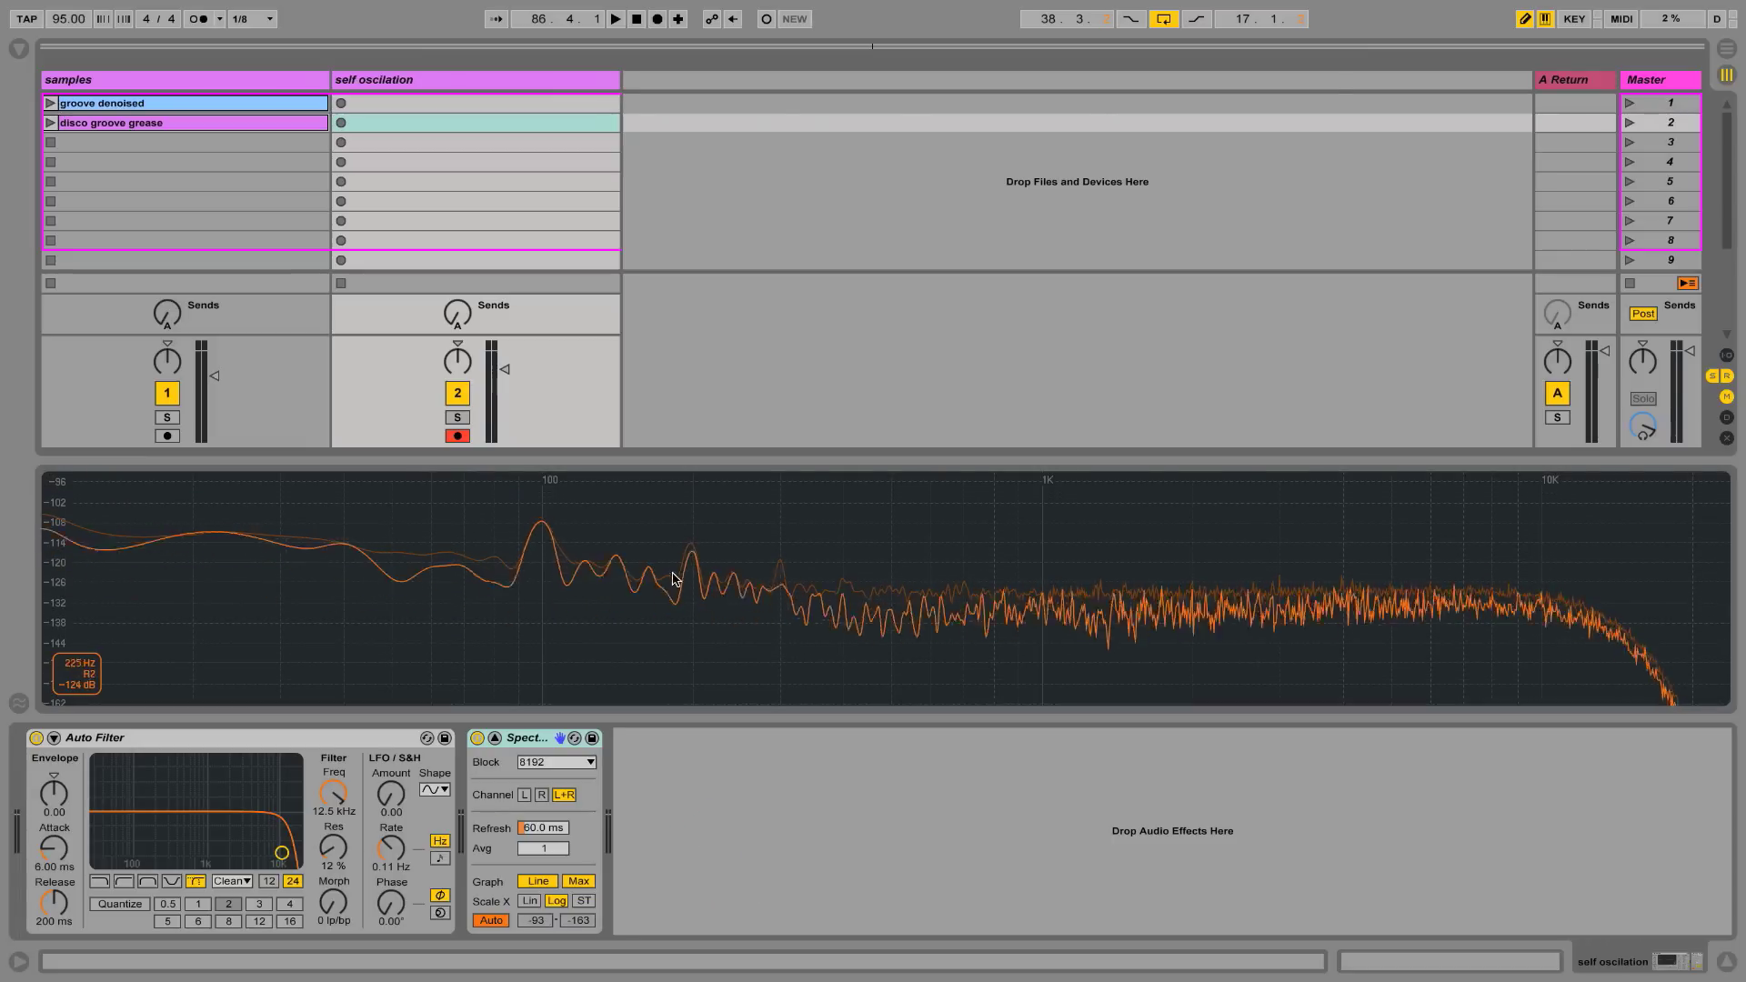
{"action": "double_click", "coordinate": [799, 564]}
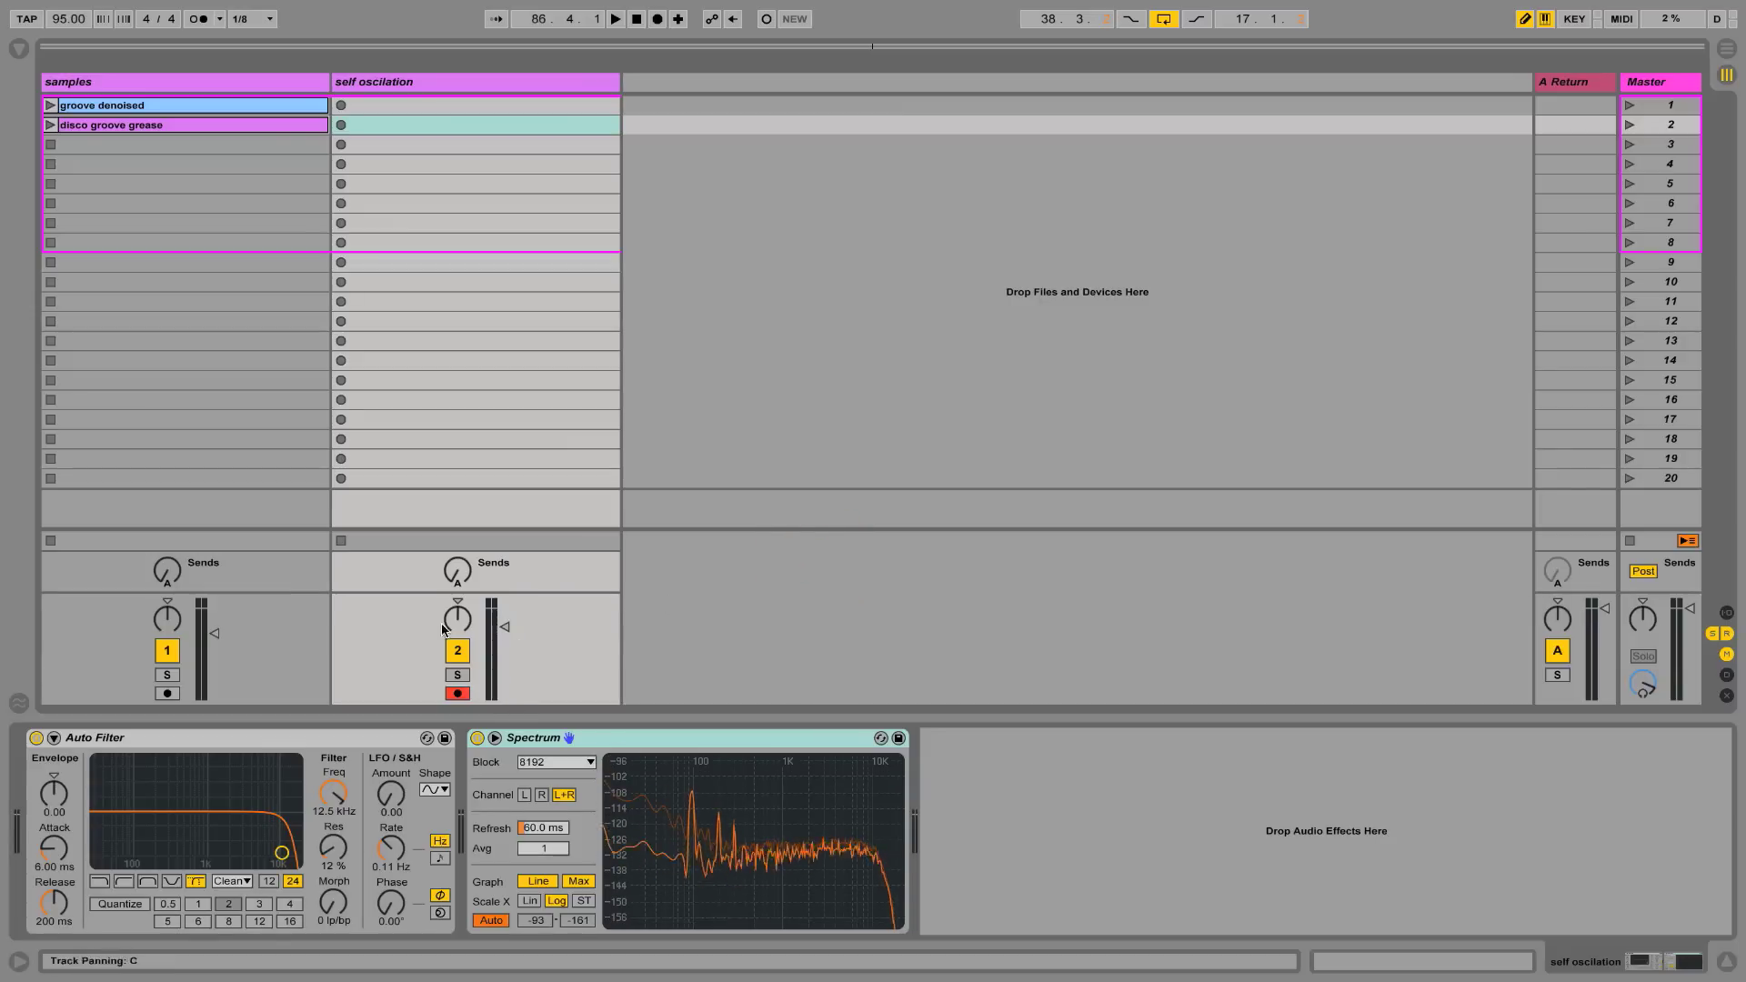
Reveal the I/O routing section for every track in the Session view
{"action": "left_click", "coordinate": [1727, 613]}
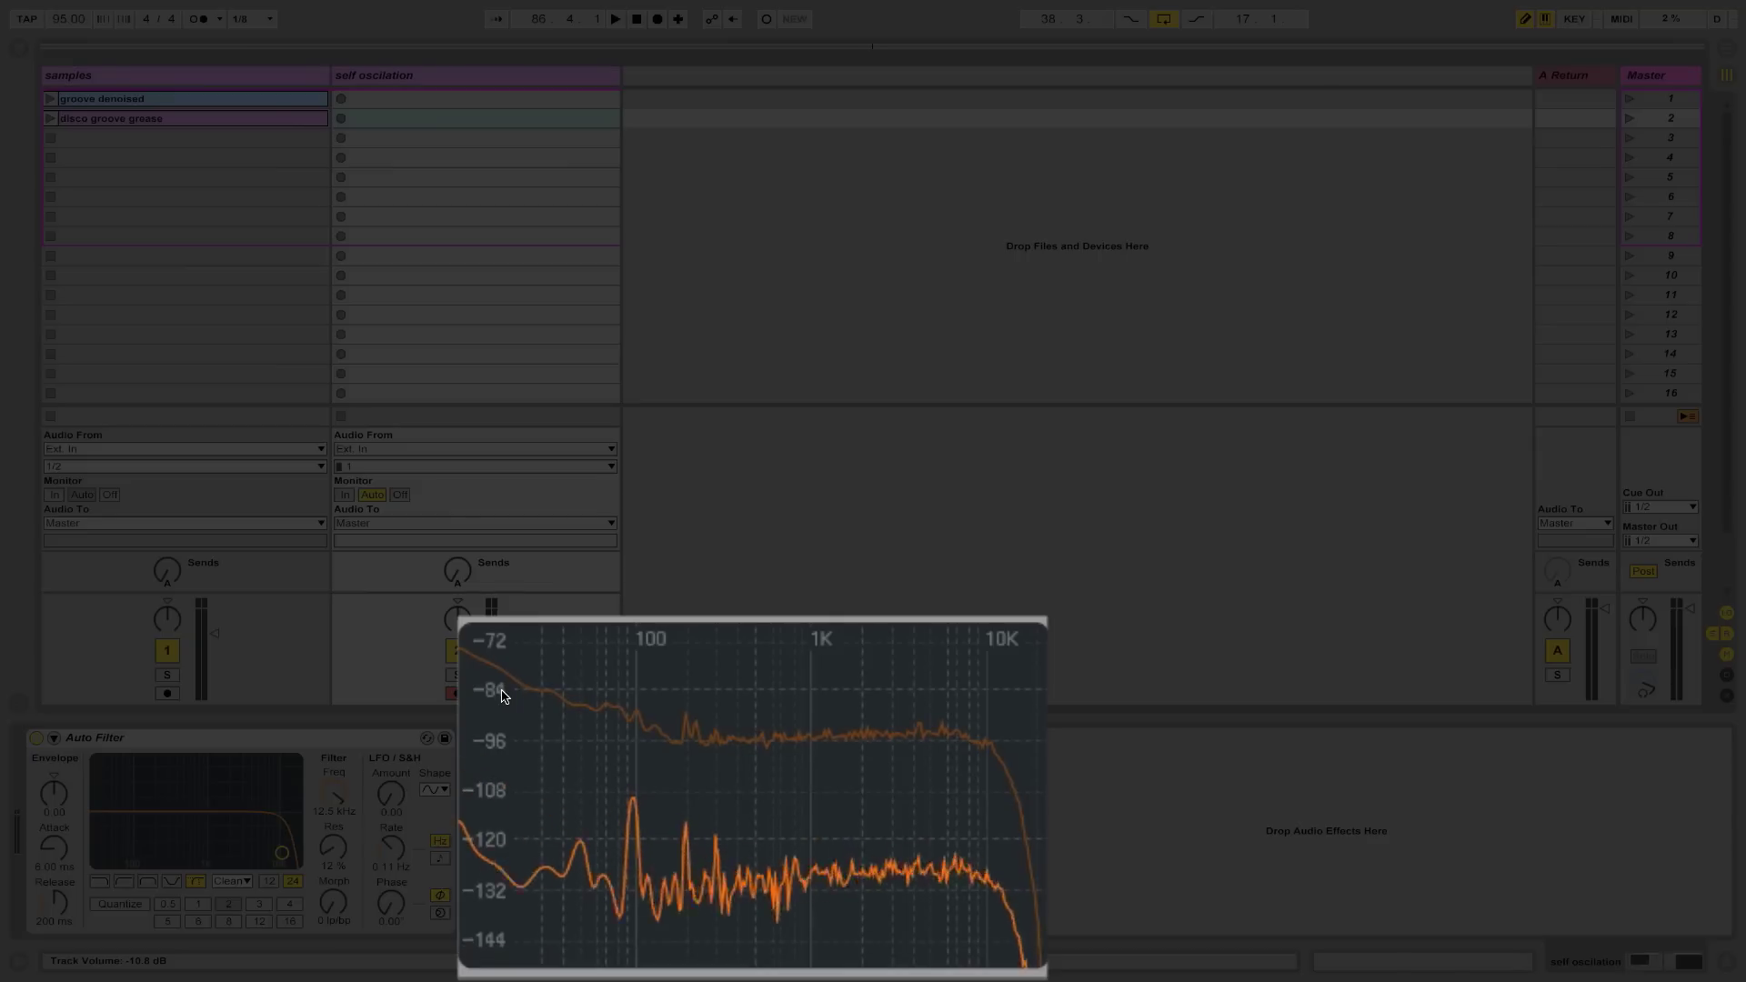
{"action": "mouse_move", "coordinate": [507, 818]}
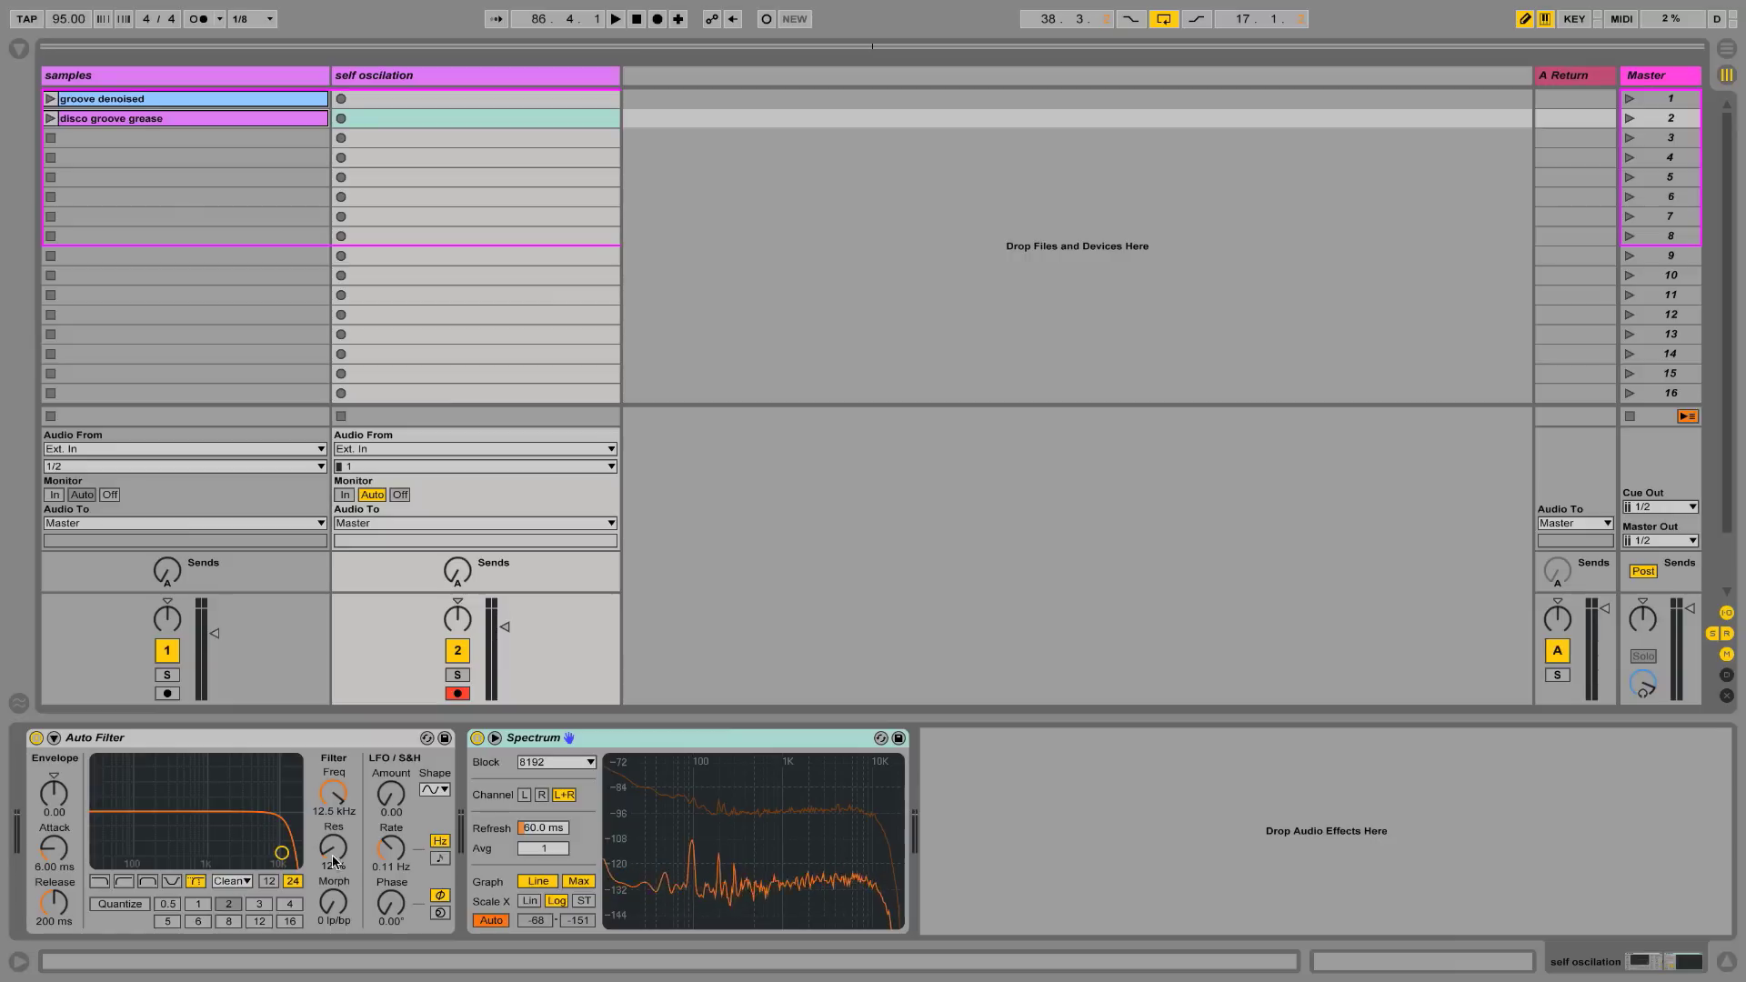
Enlarge the Spectrum and set the Morph filter to 1.76 kHz cutoff and 52% resonance
{"action": "left_click_drag", "start_coordinate": [333, 862], "coordinate": [332, 773]}
{"action": "double_click", "coordinate": [840, 838]}
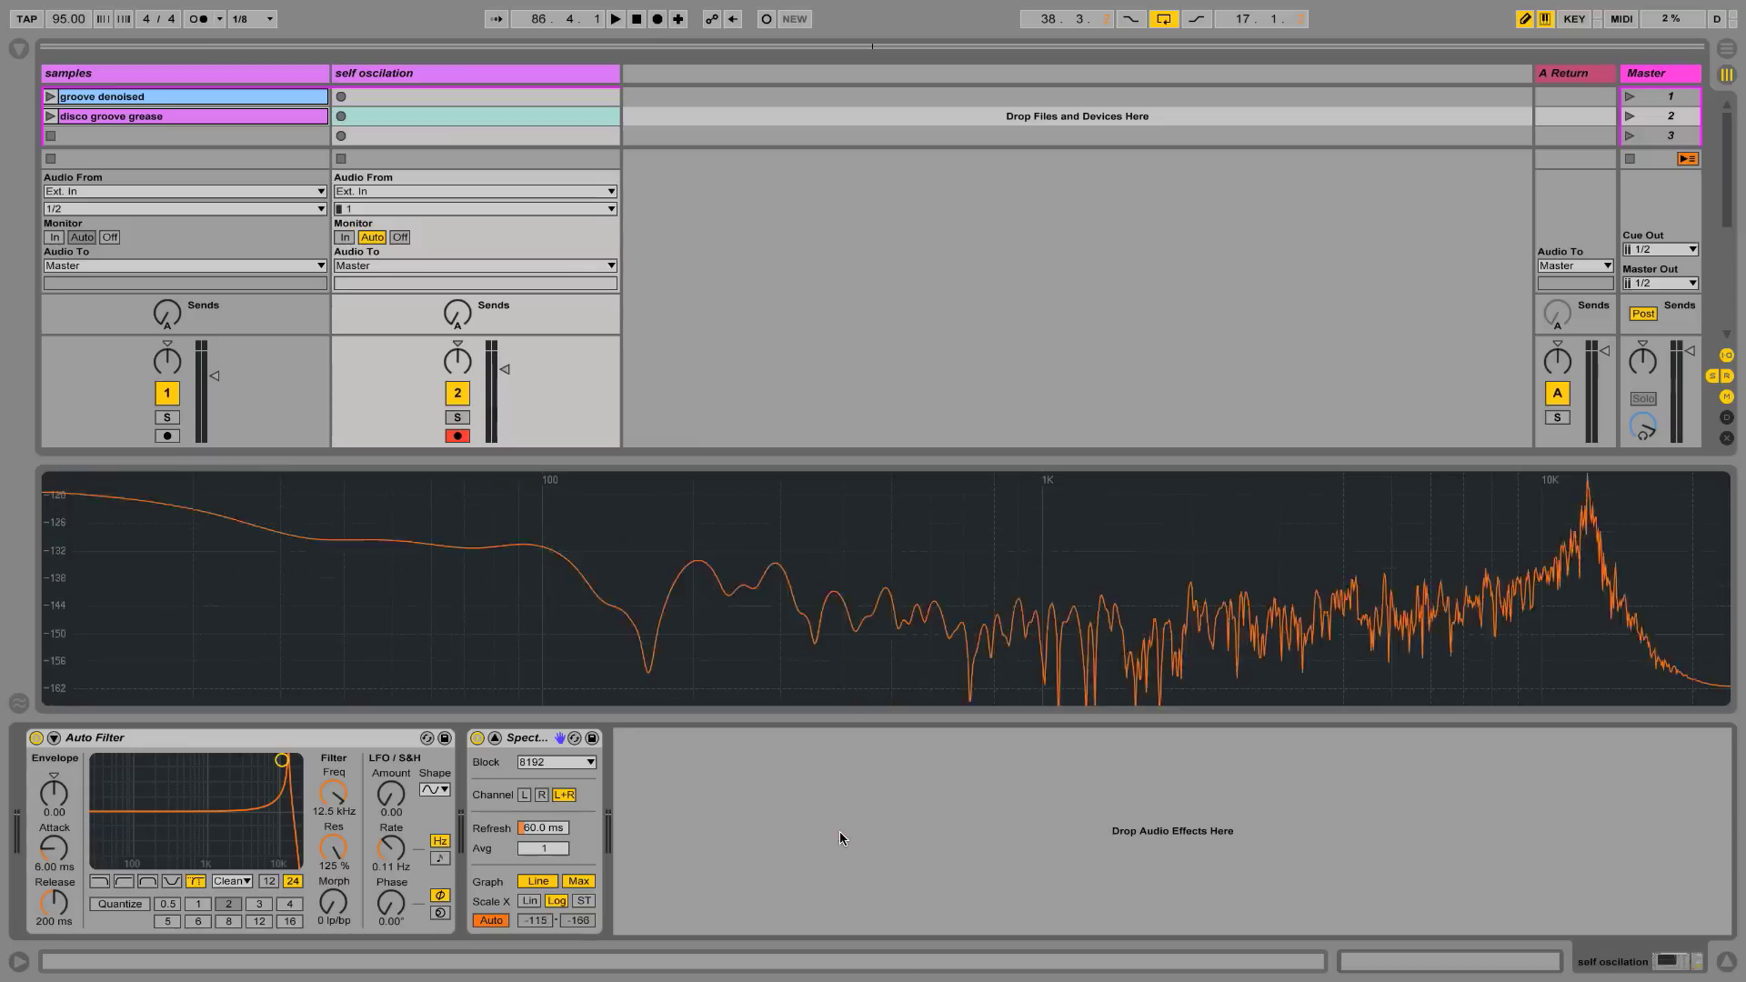
{"action": "mouse_move", "coordinate": [1527, 647]}
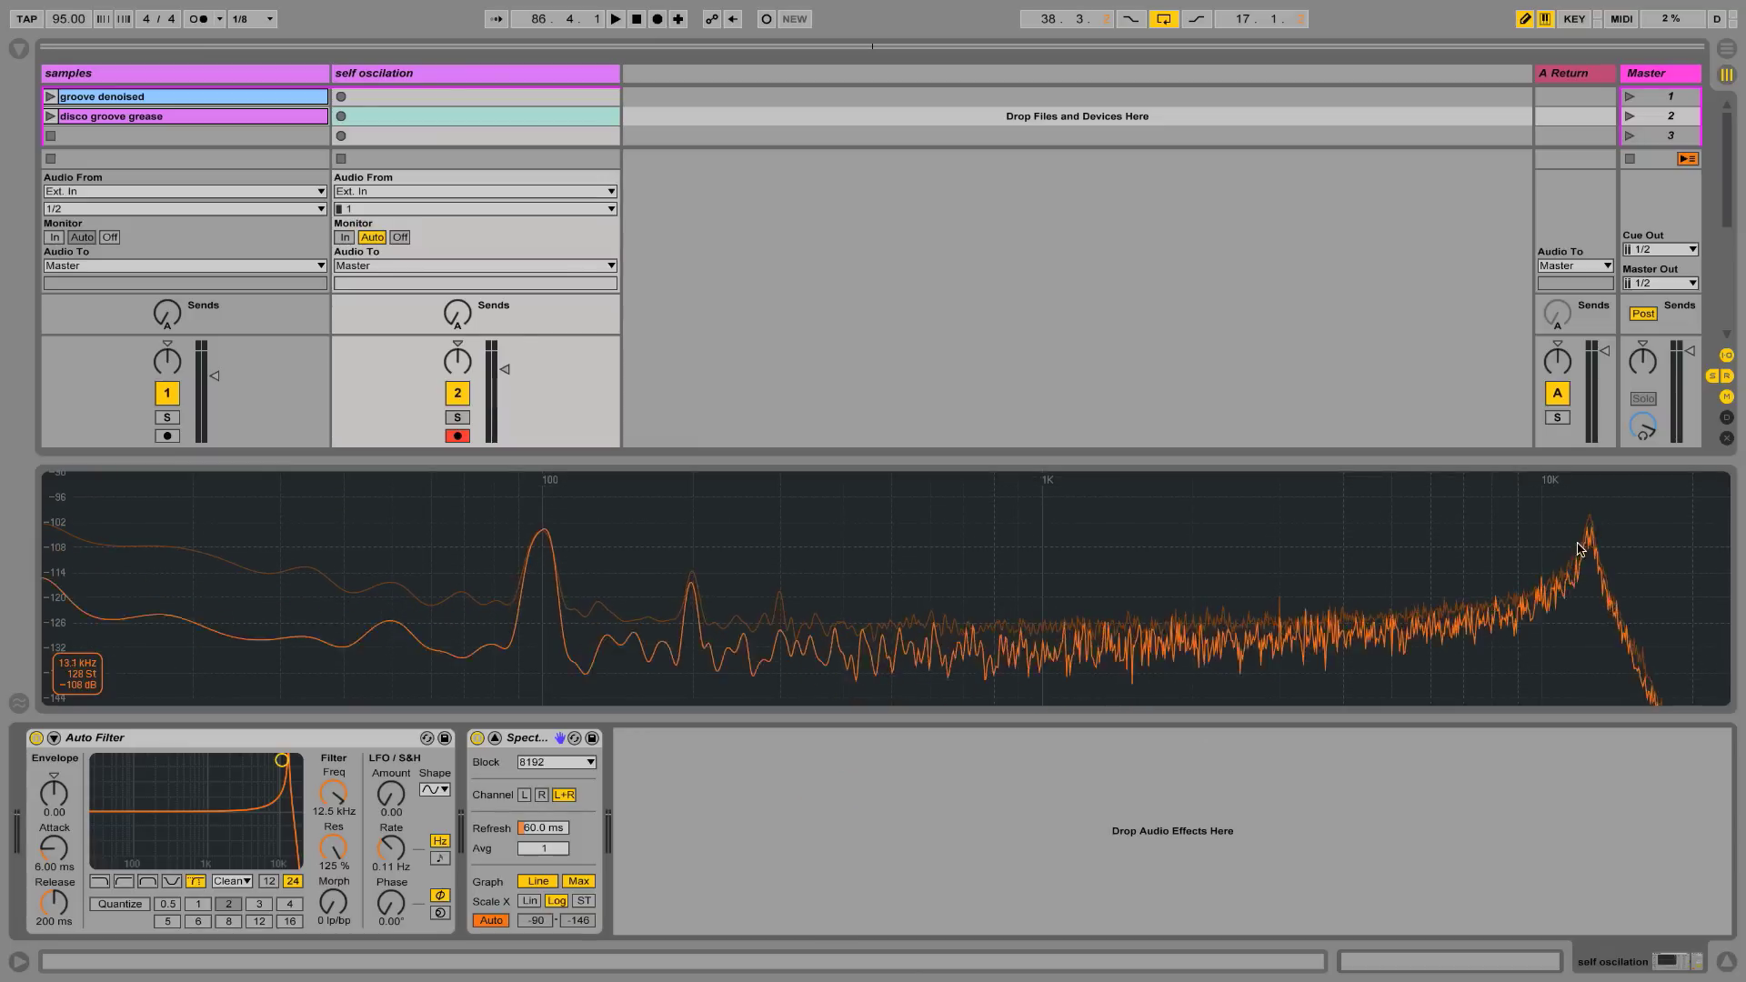
{"action": "left_click_drag", "start_coordinate": [333, 793], "coordinate": [223, 821]}
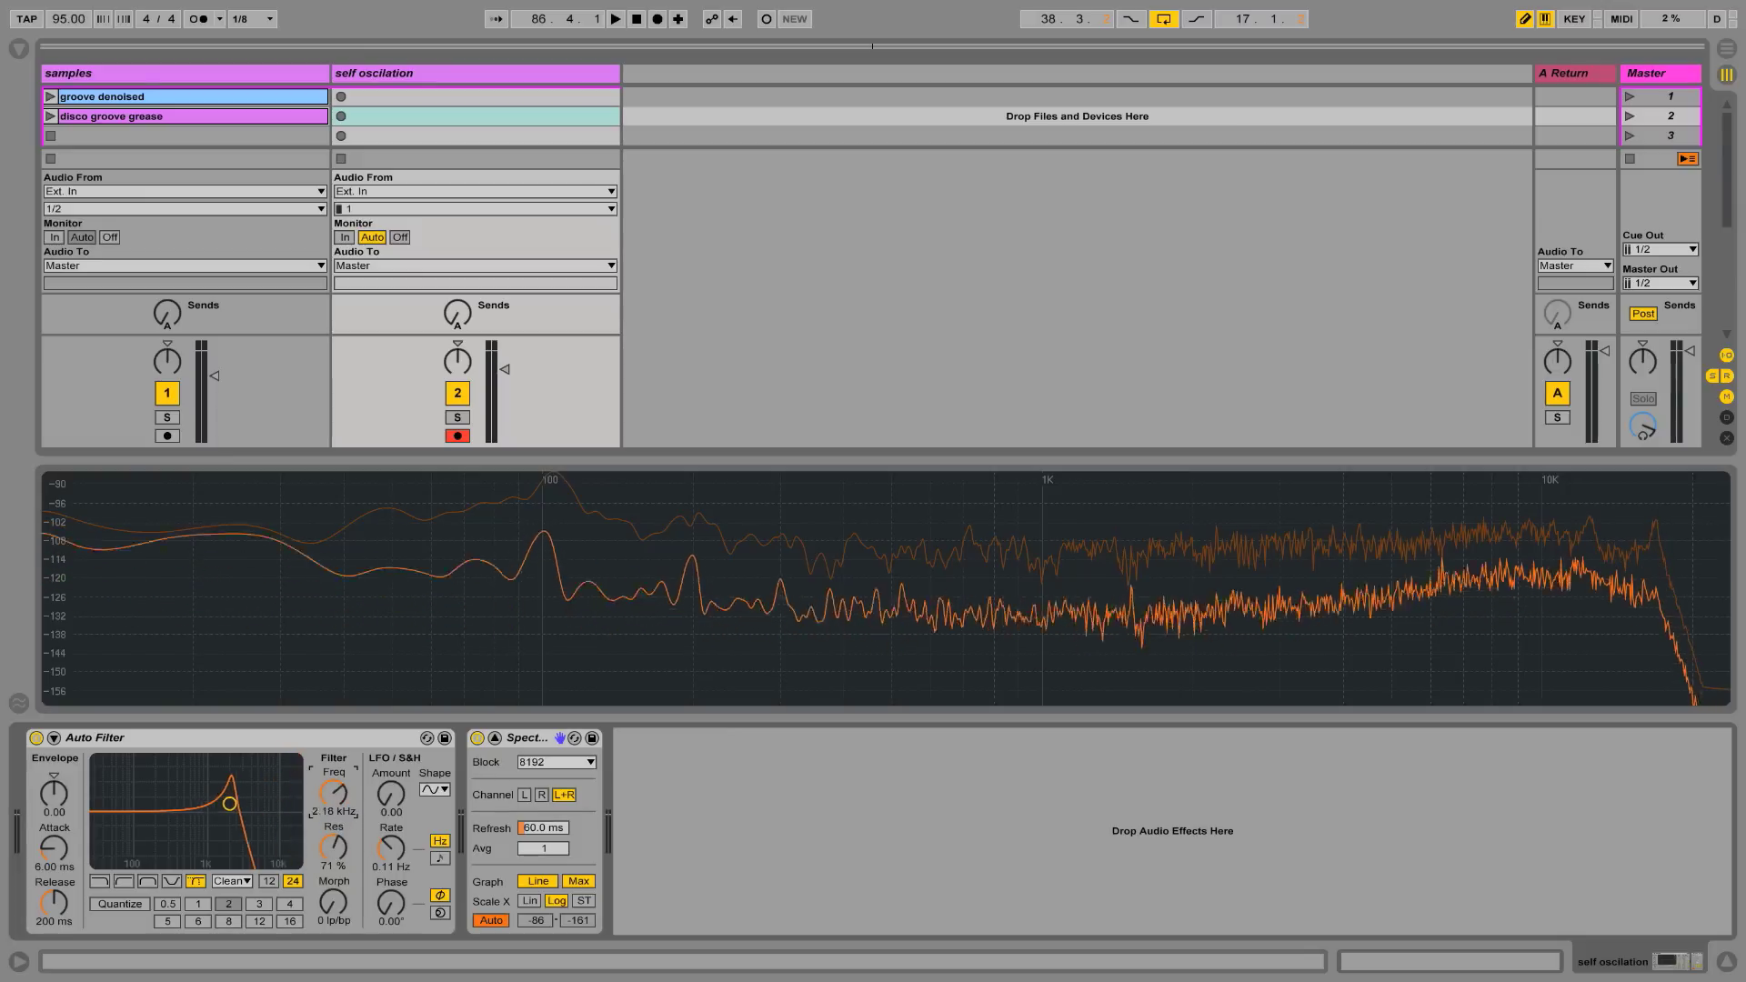
Make the filter an OSR lowpass and push resonance to 125% into self-oscillation
{"action": "left_click", "coordinate": [99, 881]}
{"action": "left_click", "coordinate": [233, 881]}
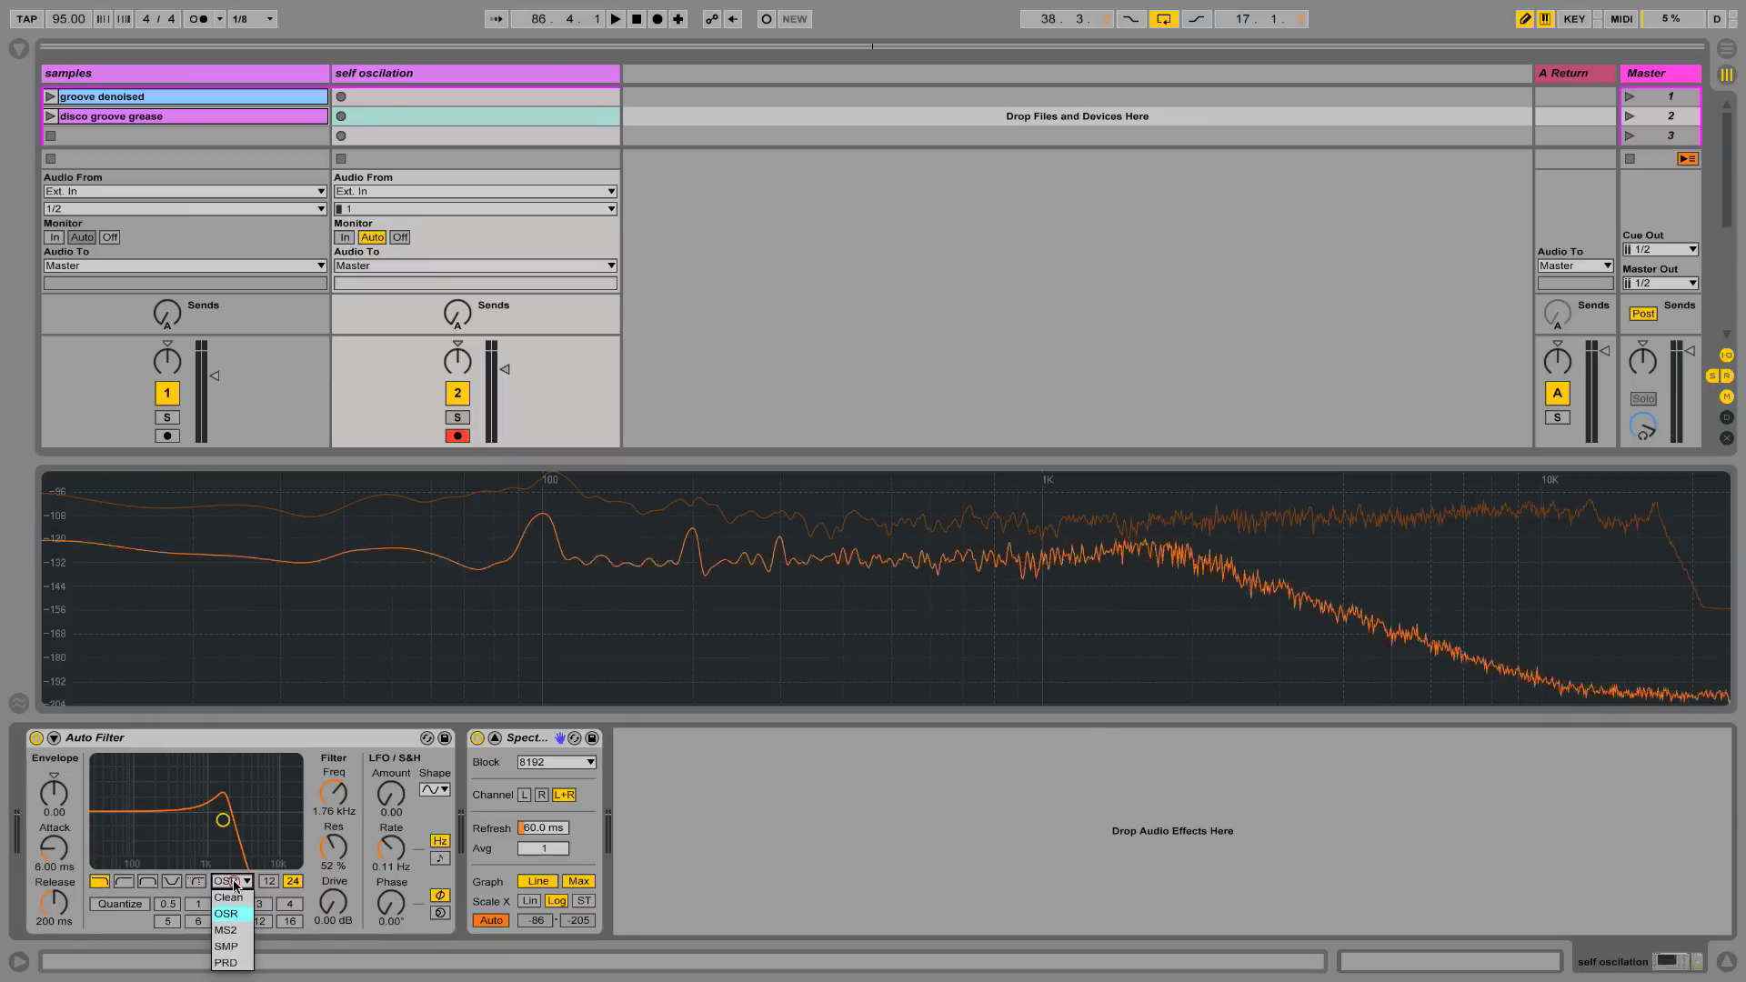
{"action": "left_click", "coordinate": [226, 913]}
{"action": "left_click_drag", "start_coordinate": [333, 847], "coordinate": [333, 758]}
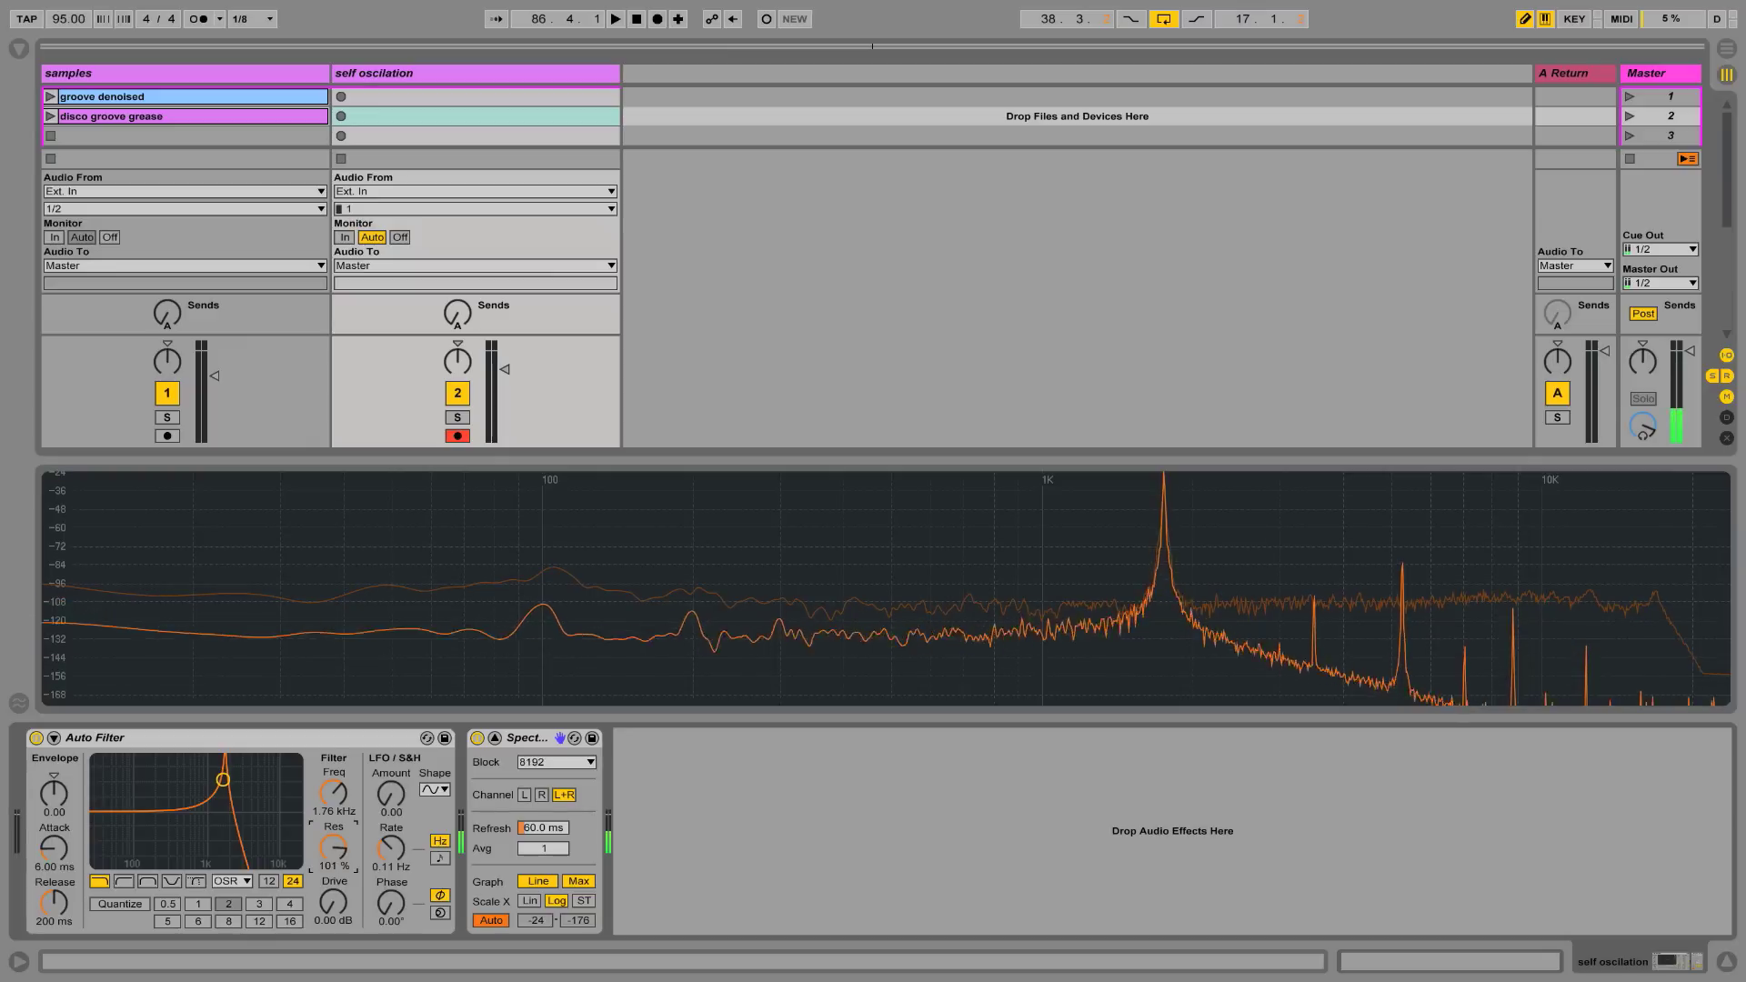
{"action": "left_click_drag", "start_coordinate": [333, 848], "coordinate": [333, 842]}
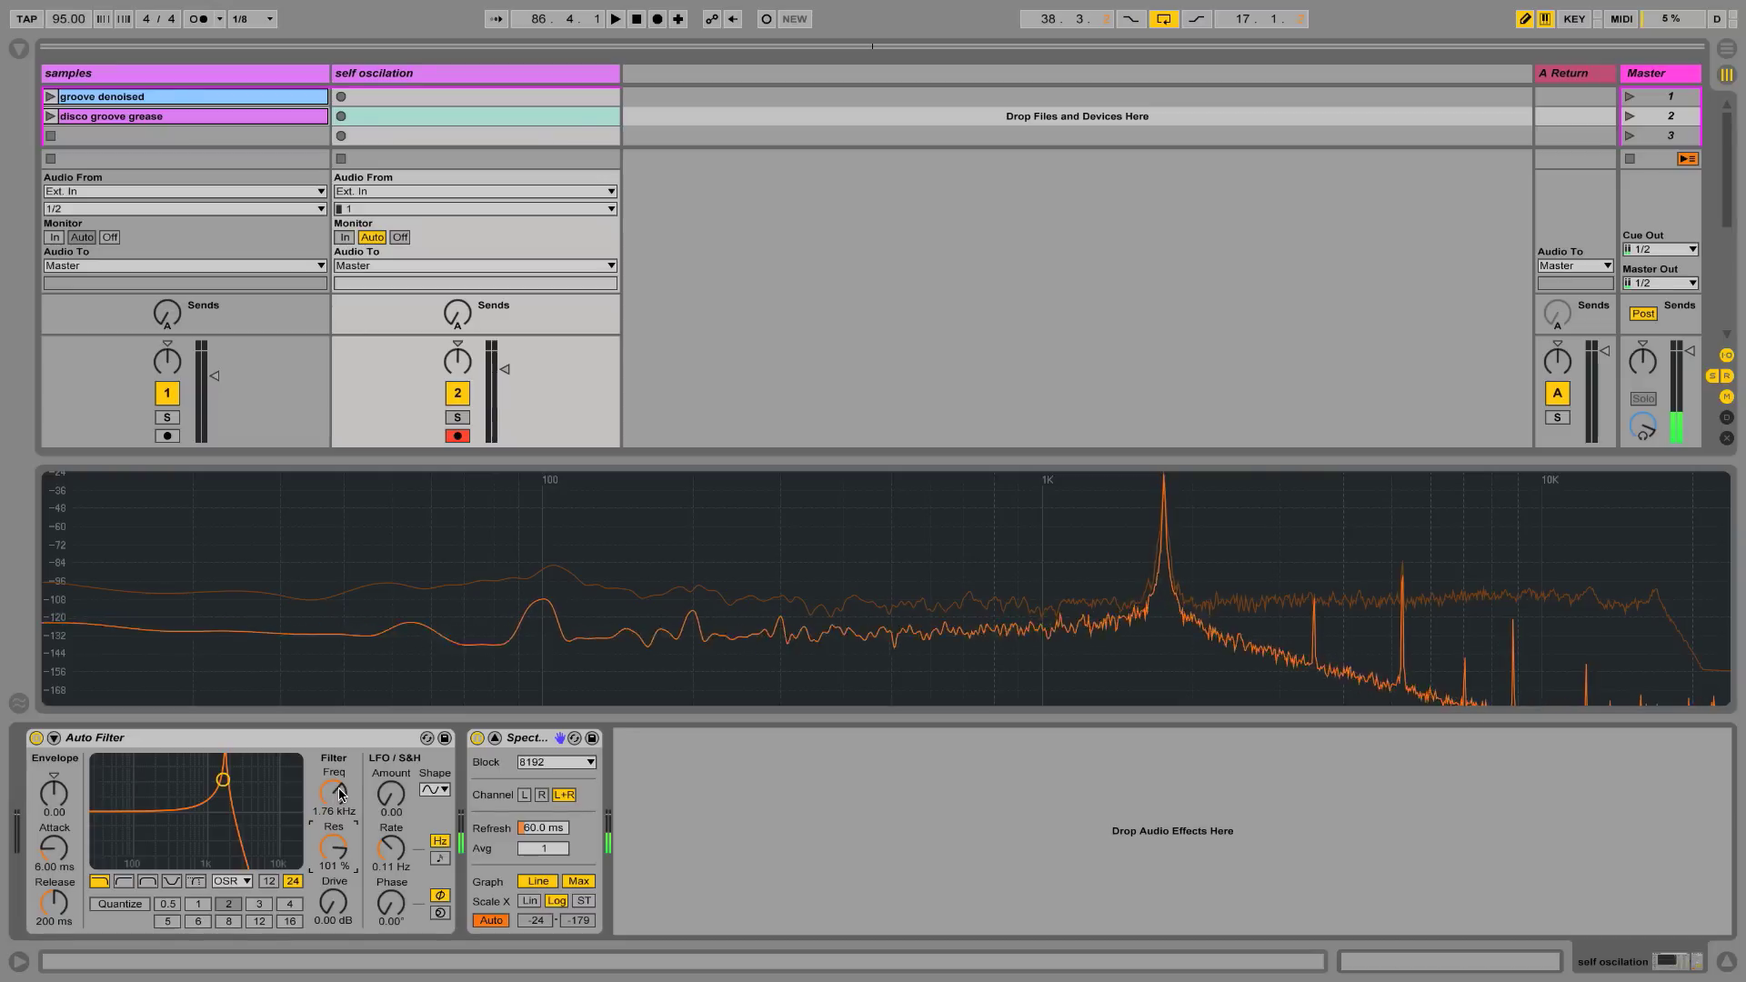
Sweep the cutoff from 1.59 kHz down to 53.7 Hz, then try Drive and reset it
{"action": "left_click_drag", "start_coordinate": [340, 794], "coordinate": [340, 851]}
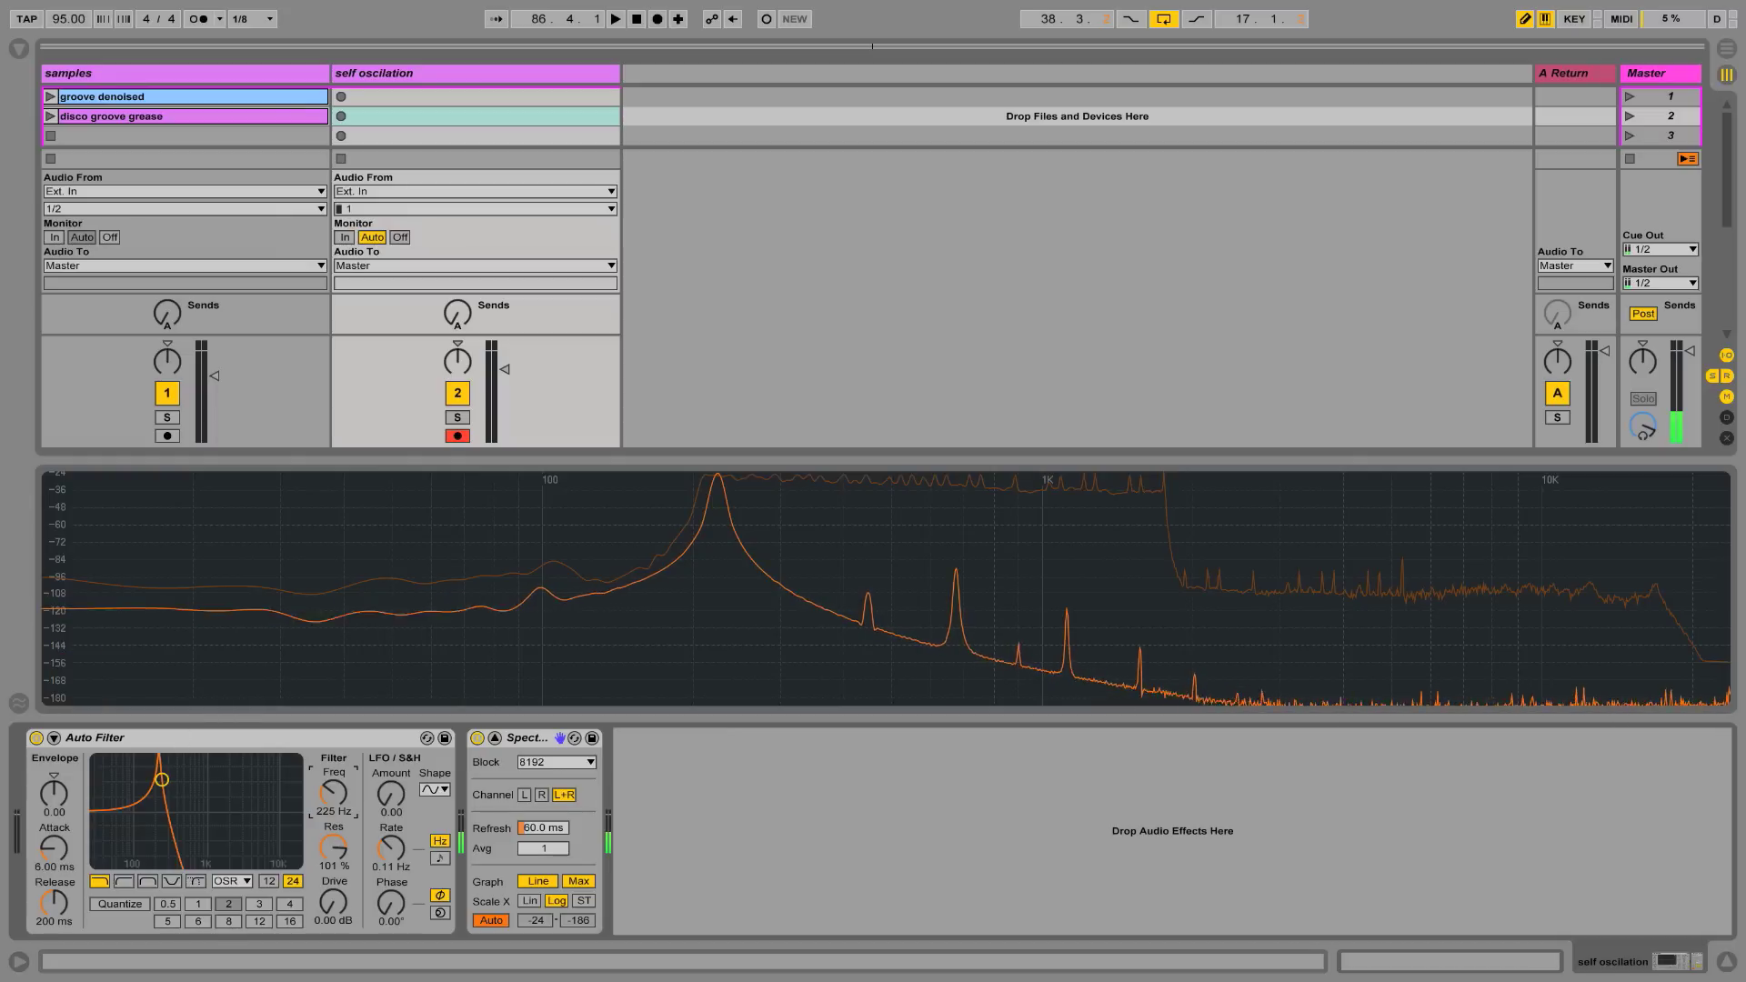
{"action": "left_click_drag", "start_coordinate": [334, 793], "coordinate": [334, 807]}
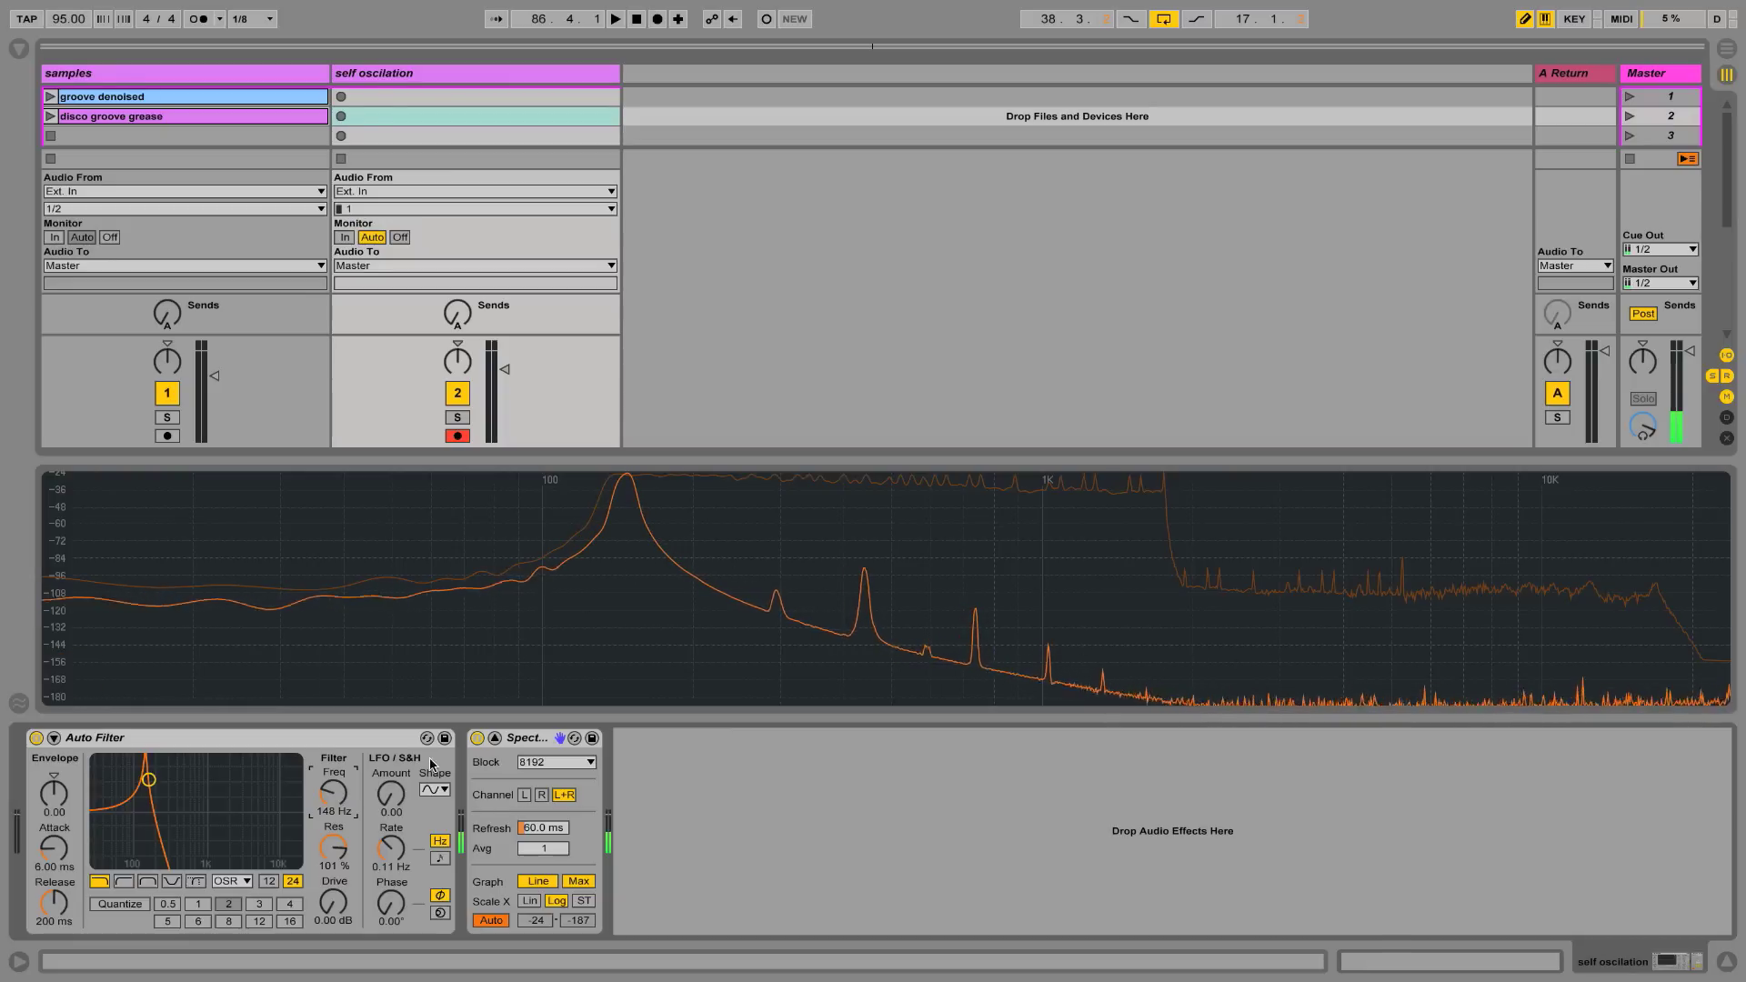
{"action": "left_click_drag", "start_coordinate": [335, 809], "coordinate": [337, 859]}
{"action": "left_click_drag", "start_coordinate": [333, 792], "coordinate": [333, 802]}
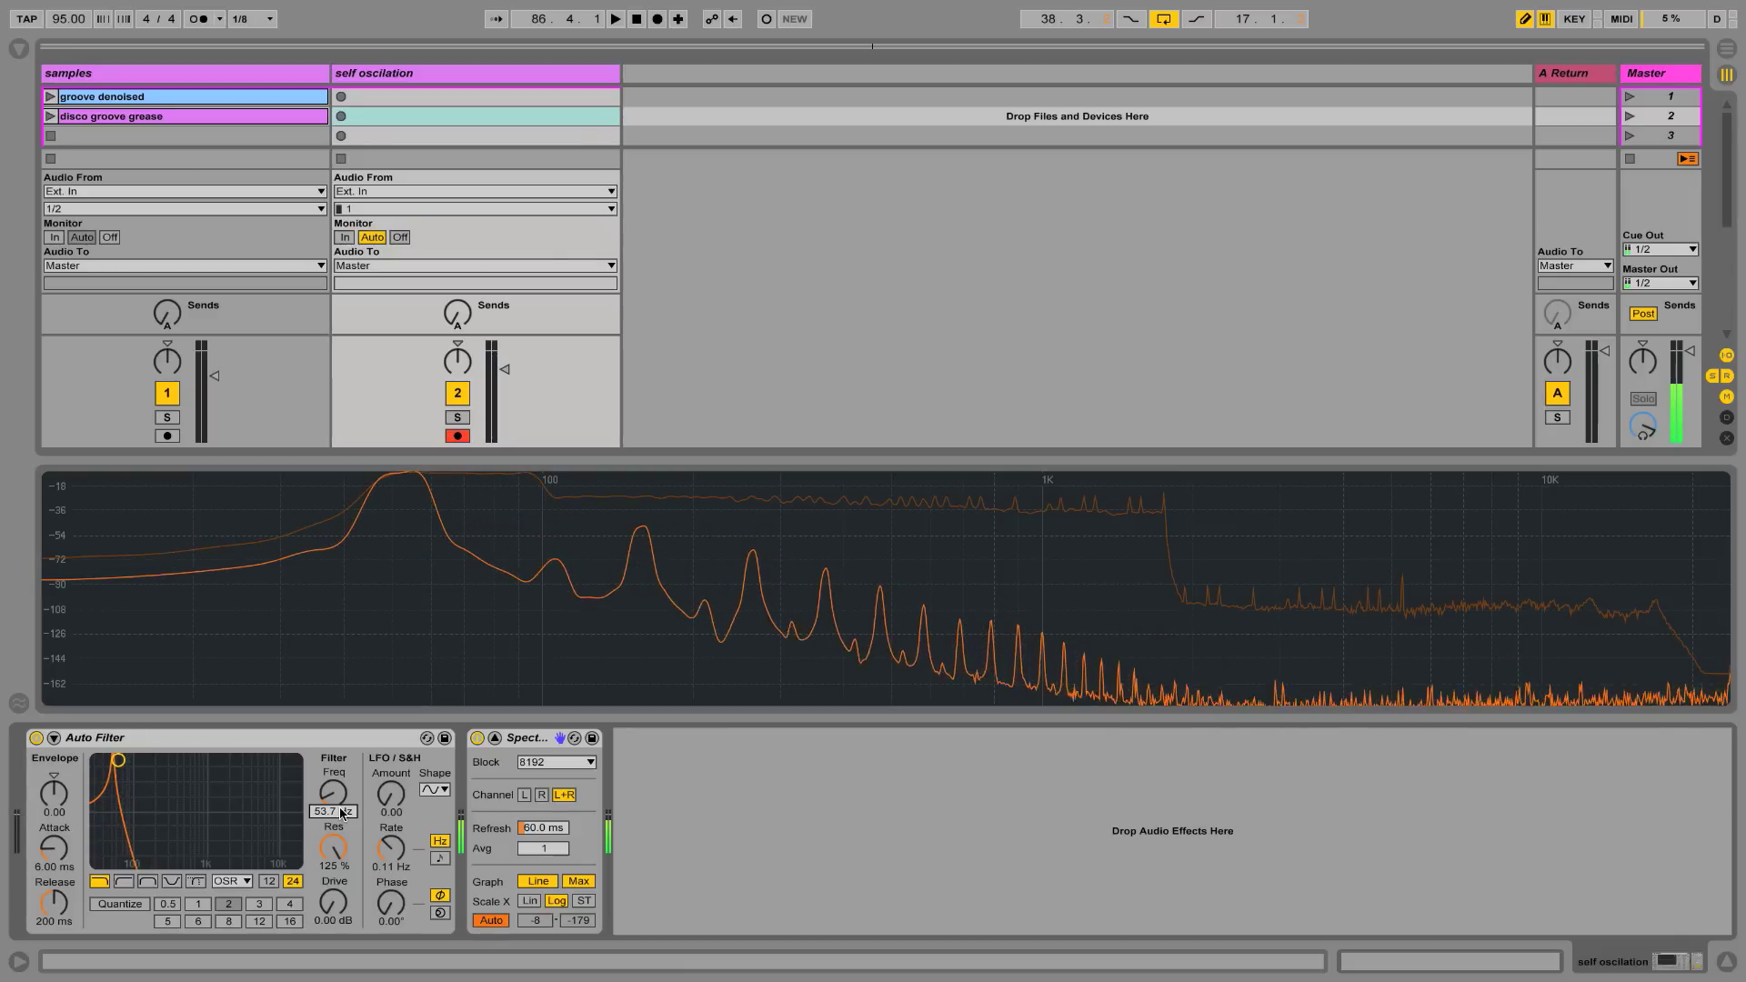
{"action": "left_click_drag", "start_coordinate": [334, 902], "coordinate": [334, 914]}
{"action": "left_click", "coordinate": [325, 842]}
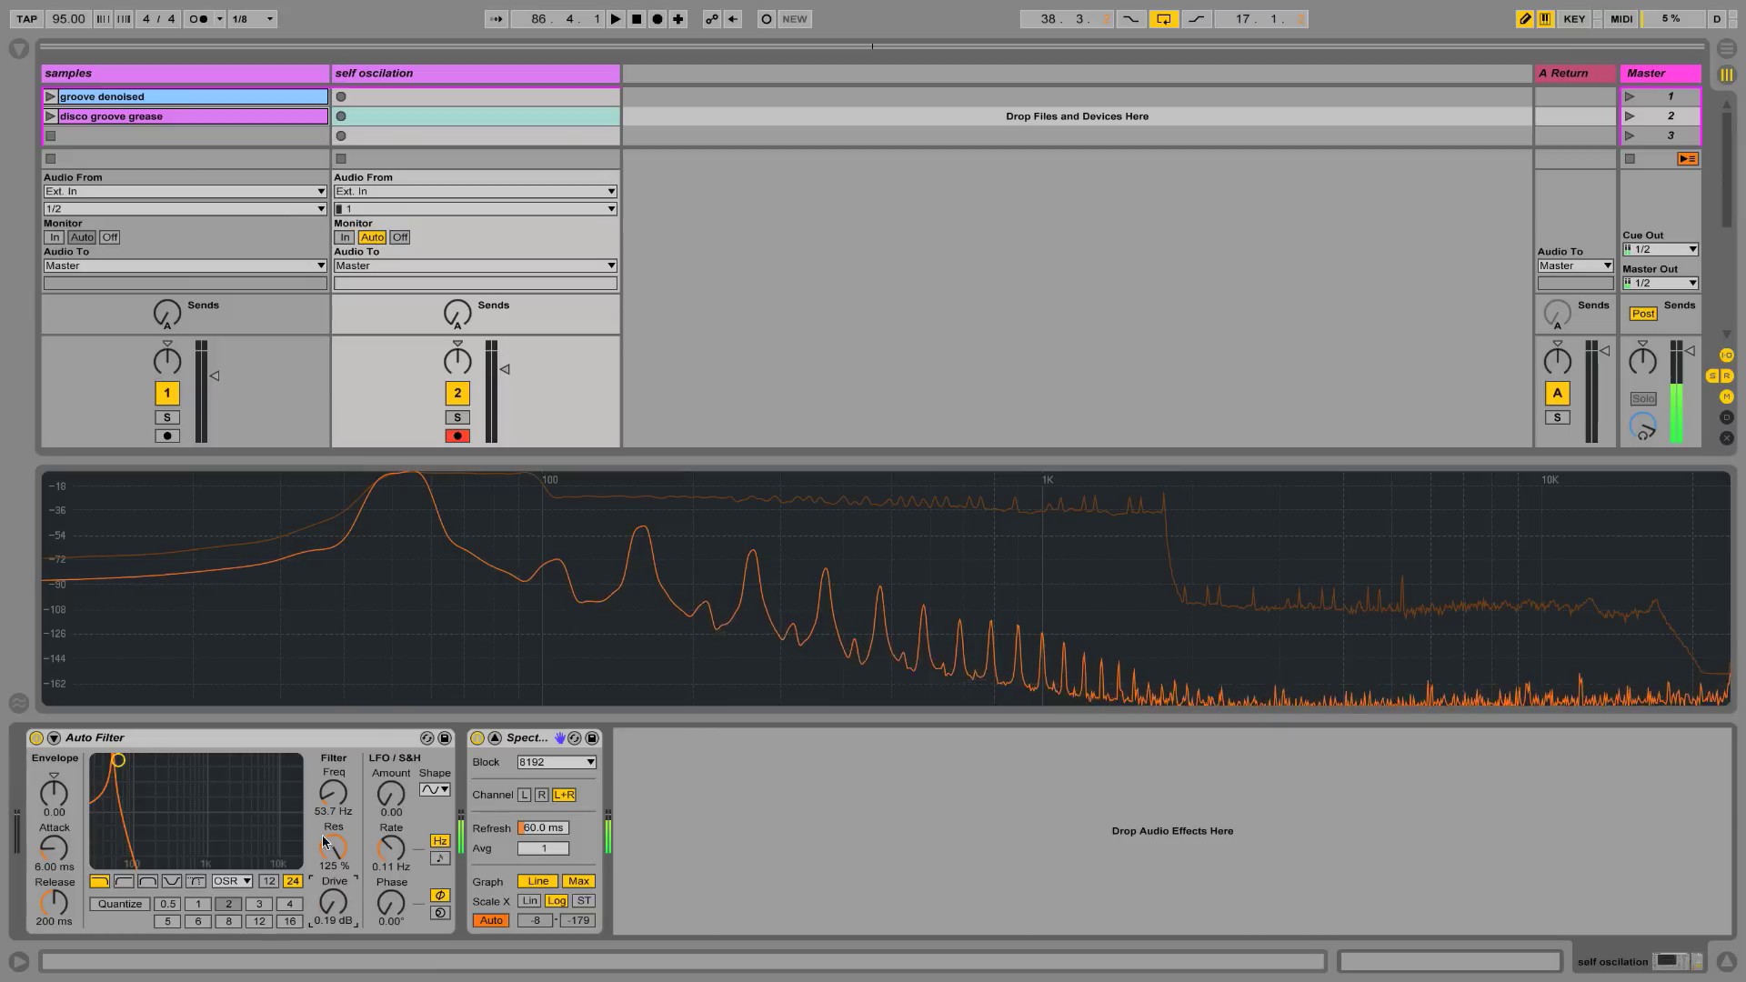
Audition the self-oscillating filter on the MS2, SMP, PRD and OSR circuits, ending on PRD
{"action": "left_click", "coordinate": [238, 882]}
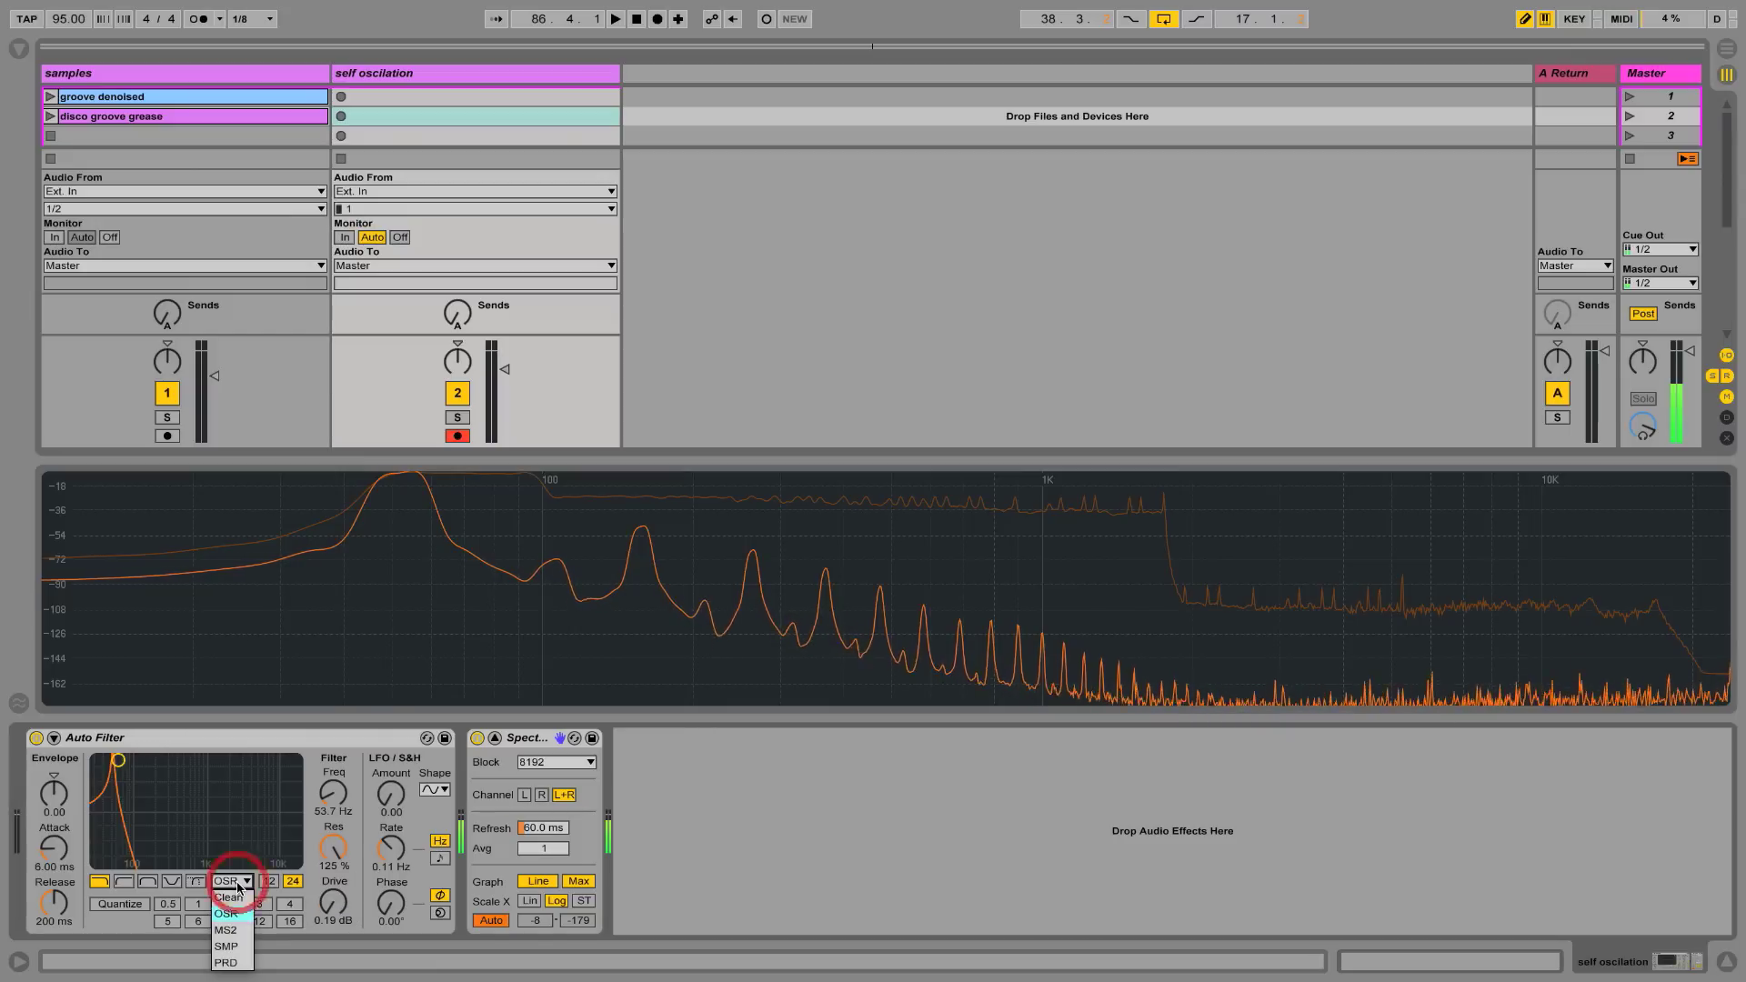
{"action": "left_click", "coordinate": [238, 930]}
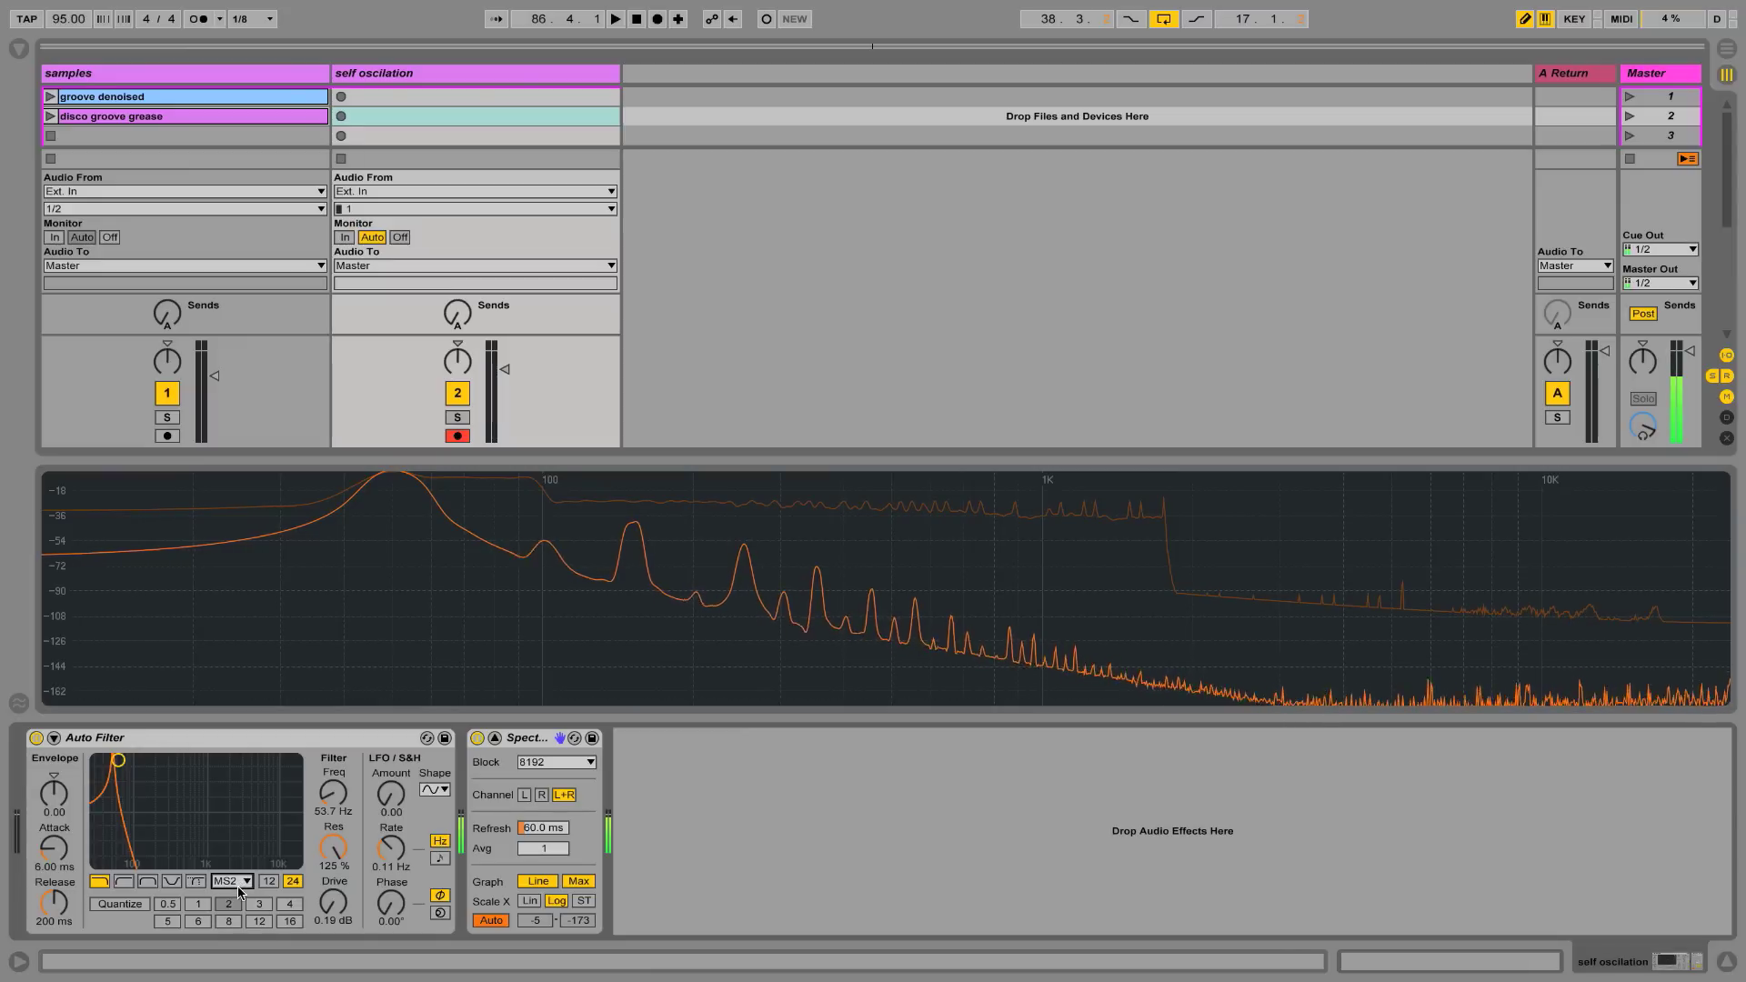
{"action": "left_click", "coordinate": [243, 889]}
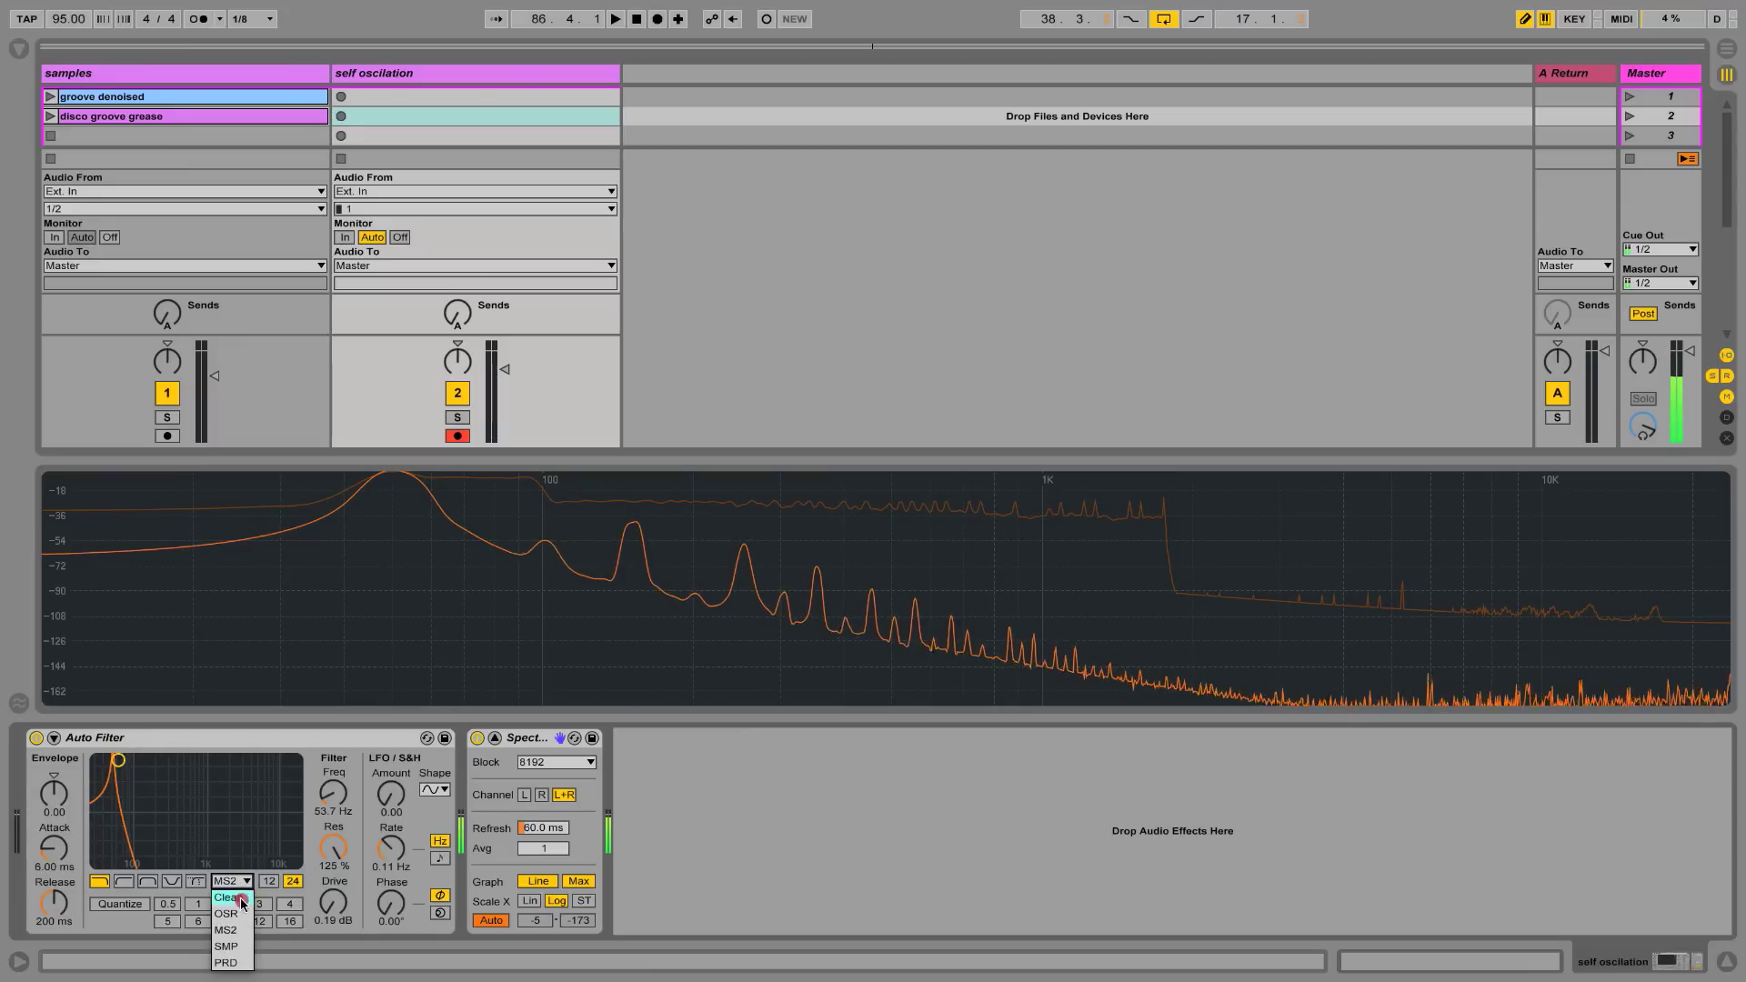
{"action": "left_click", "coordinate": [243, 950]}
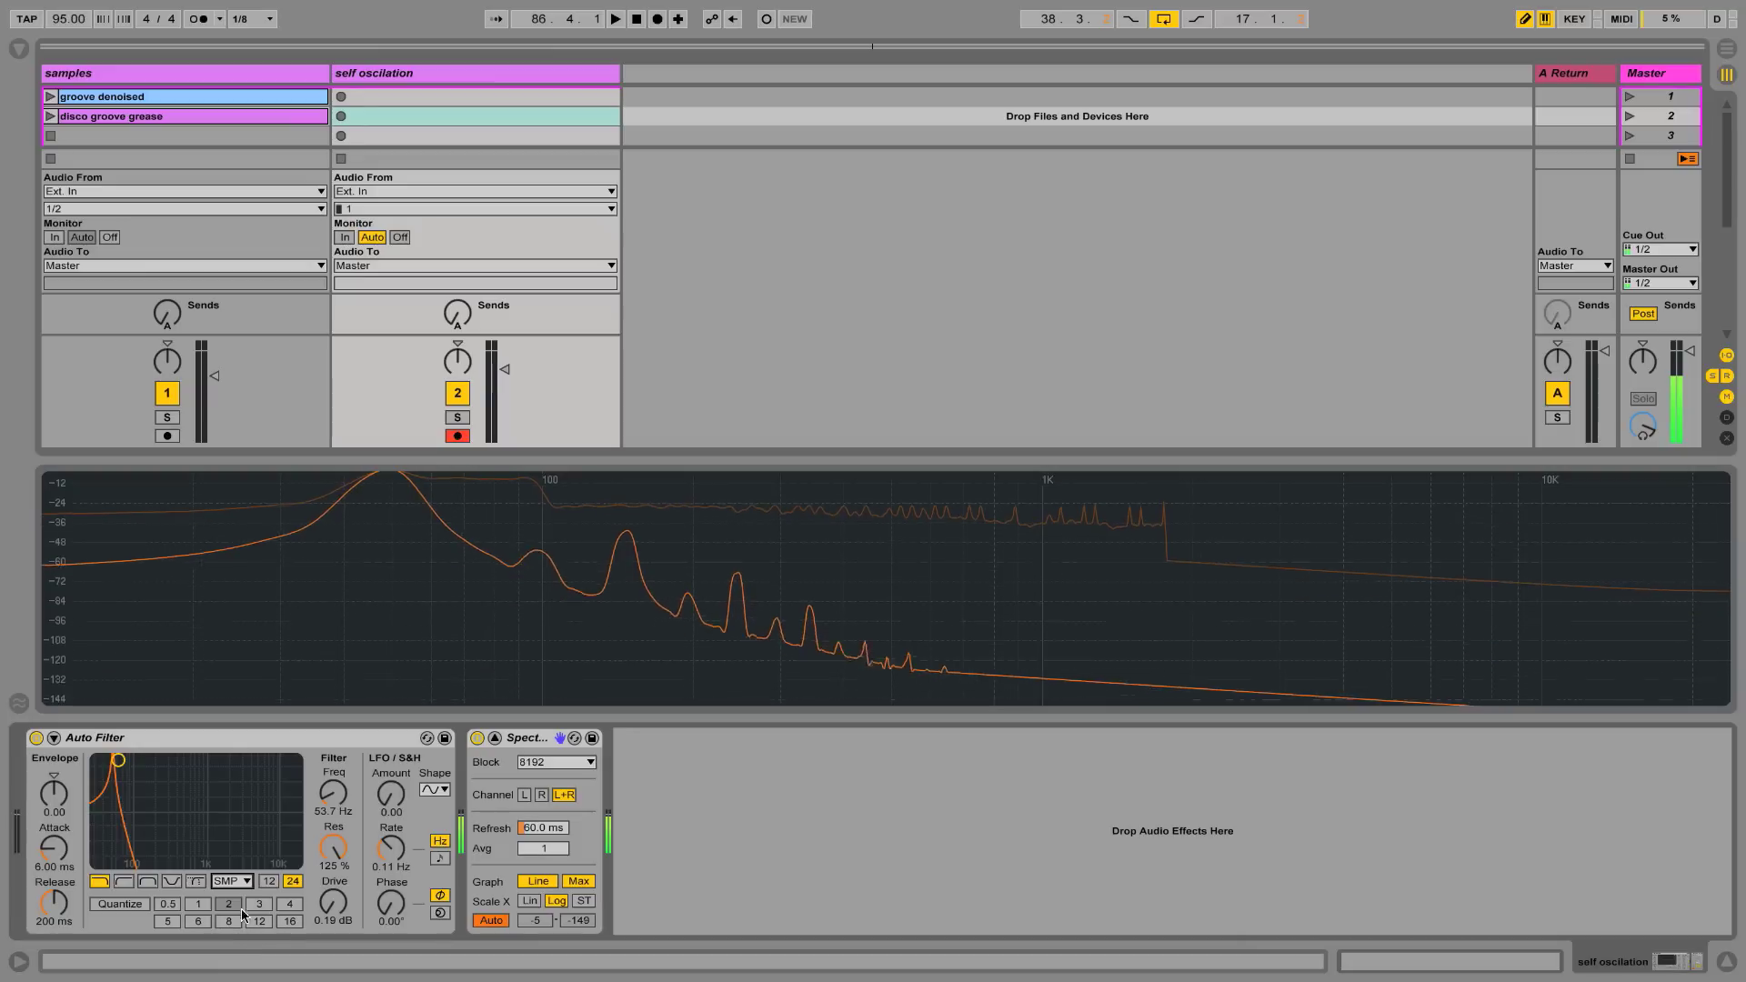
{"action": "left_click", "coordinate": [241, 881]}
{"action": "left_click", "coordinate": [244, 962]}
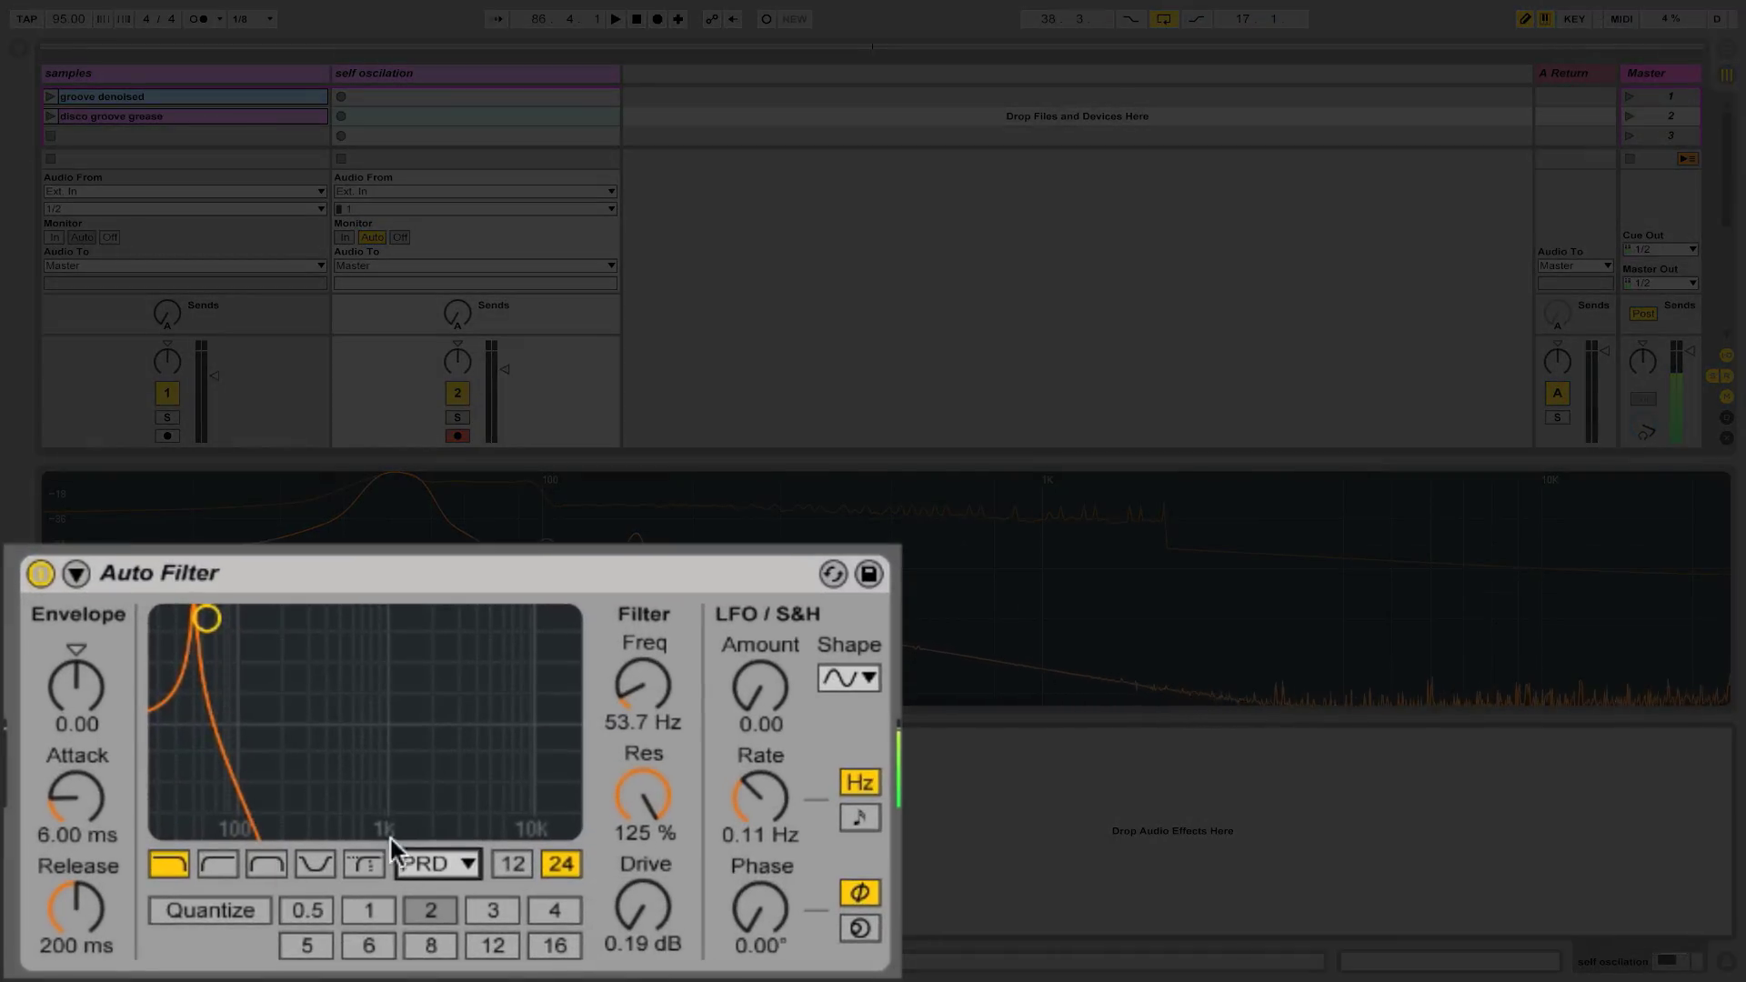
{"action": "left_click", "coordinate": [418, 864]}
{"action": "left_click", "coordinate": [428, 925]}
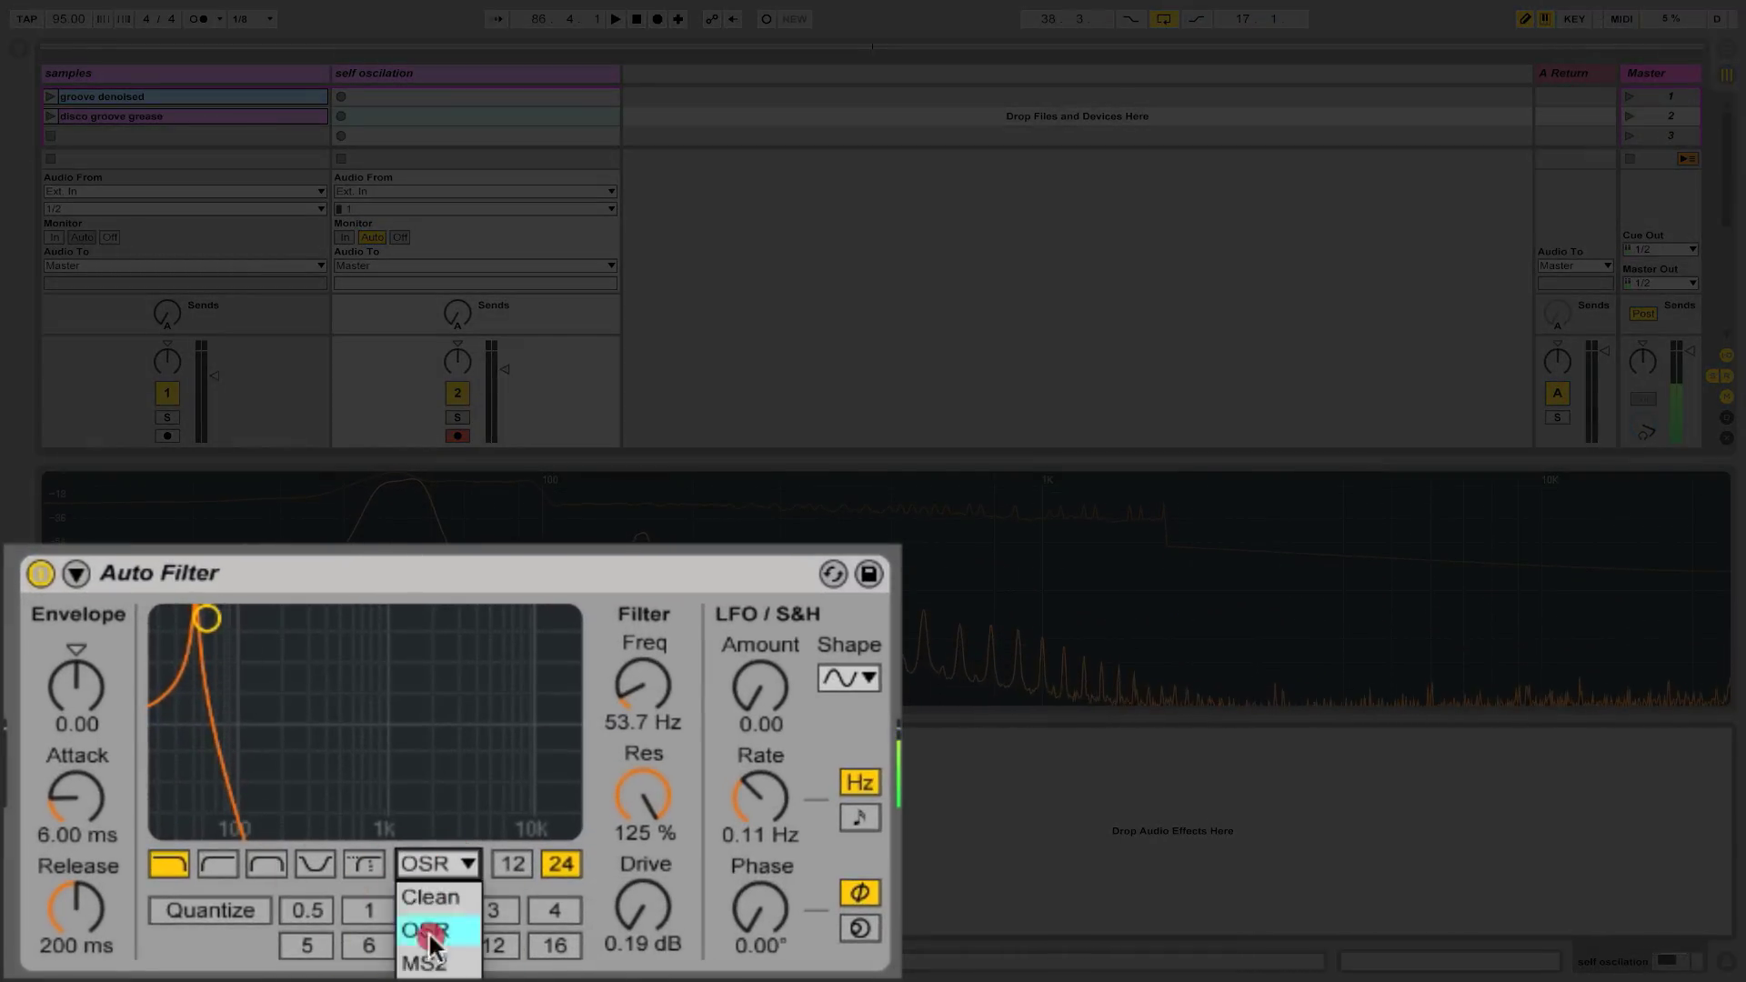
{"action": "left_click", "coordinate": [429, 950]}
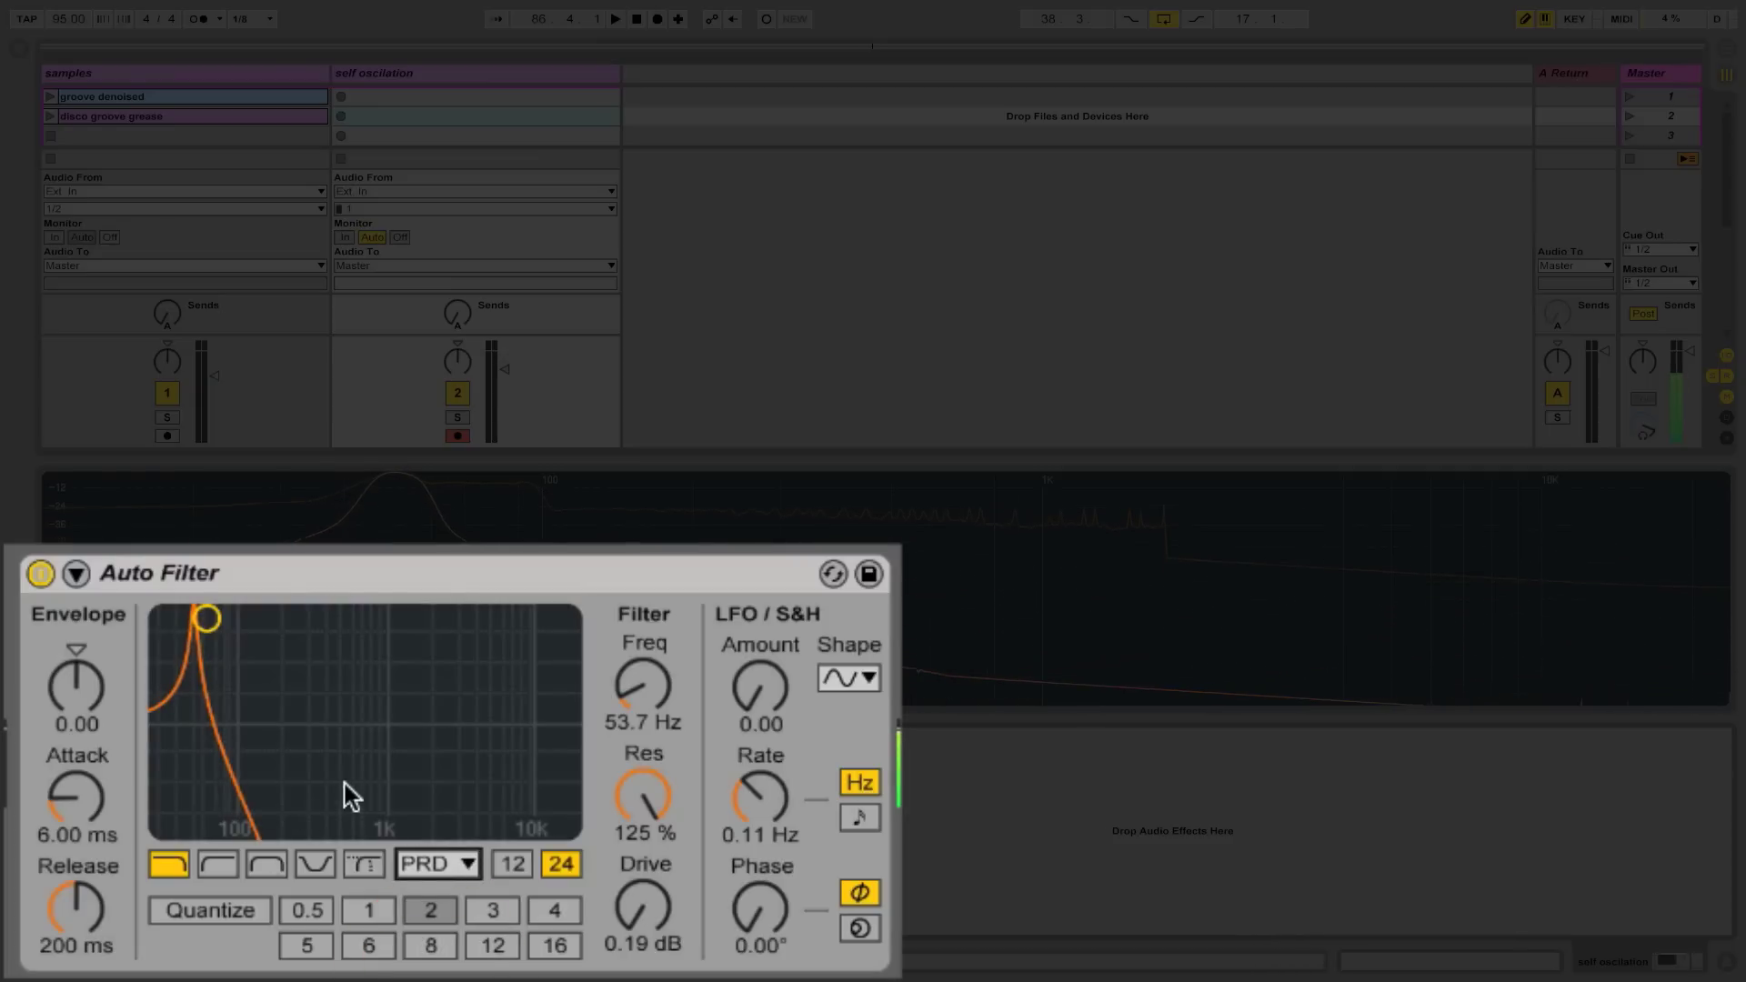
Set cutoff to 44 Hz and resonance to 20%, restore the Spectrum, hide I/O, and move Auto Filter to samples
{"action": "left_click_drag", "start_coordinate": [627, 689], "coordinate": [628, 706]}
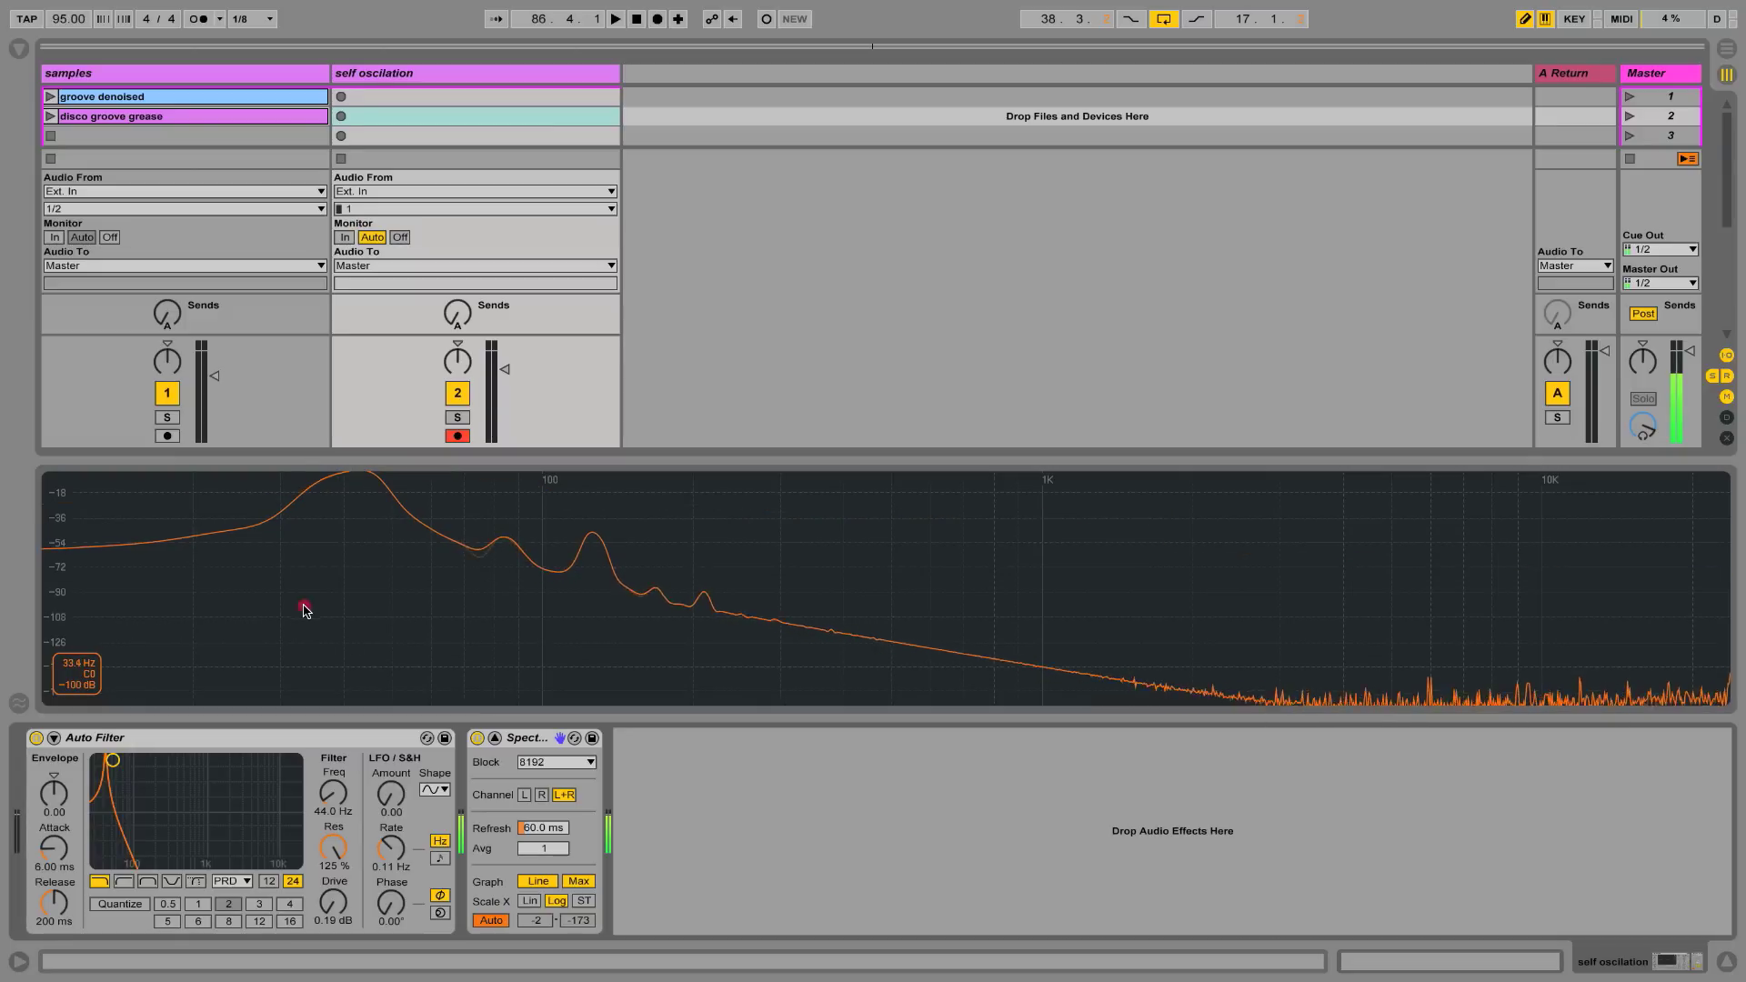
{"action": "double_click", "coordinate": [304, 609]}
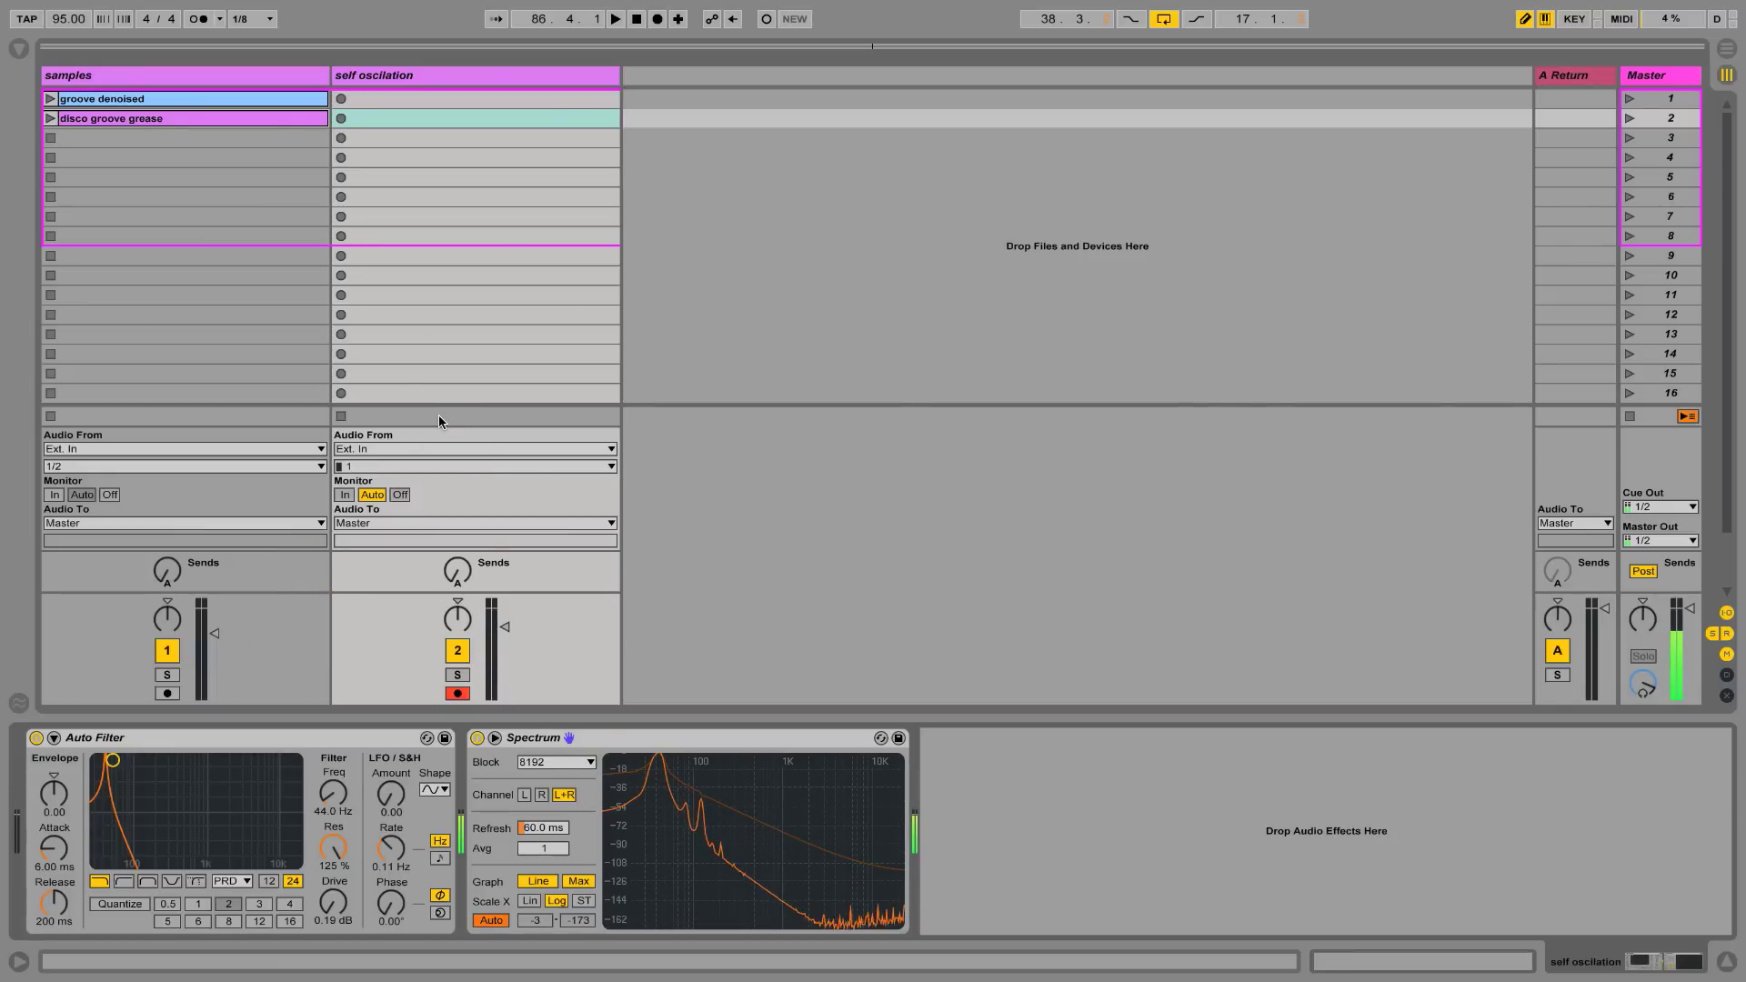
{"action": "key", "text": "ctrl+alt+i"}
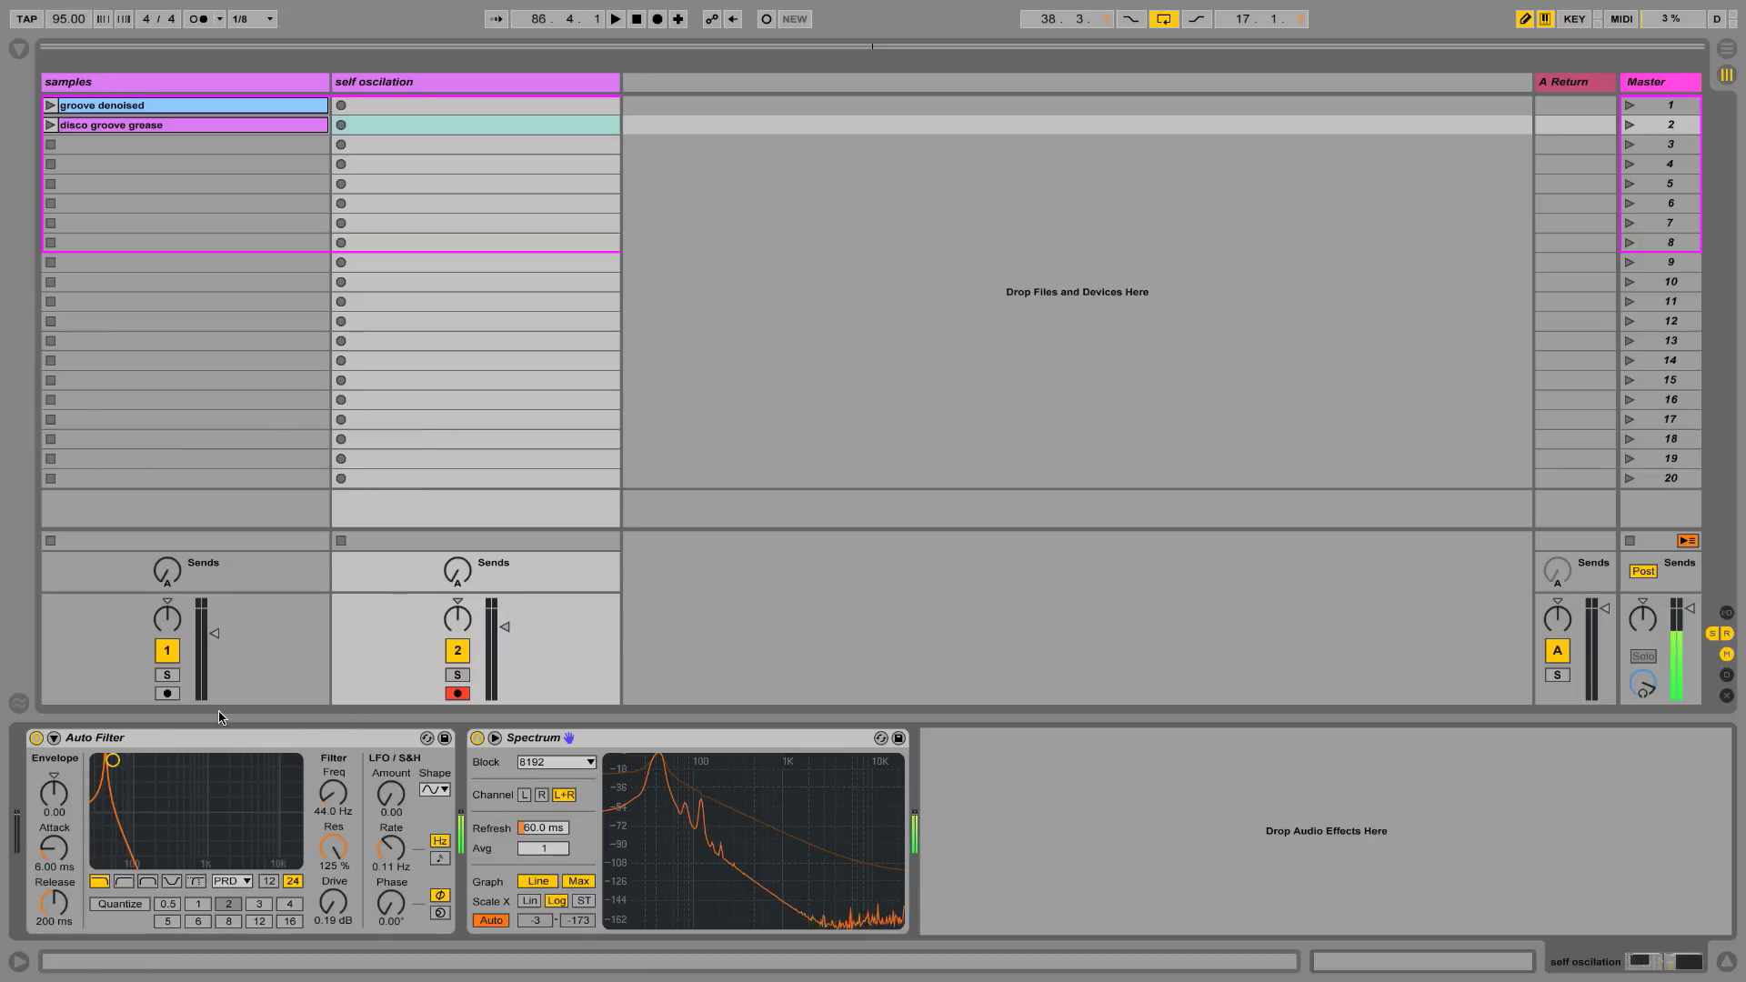
{"action": "left_click_drag", "start_coordinate": [348, 819], "coordinate": [348, 945]}
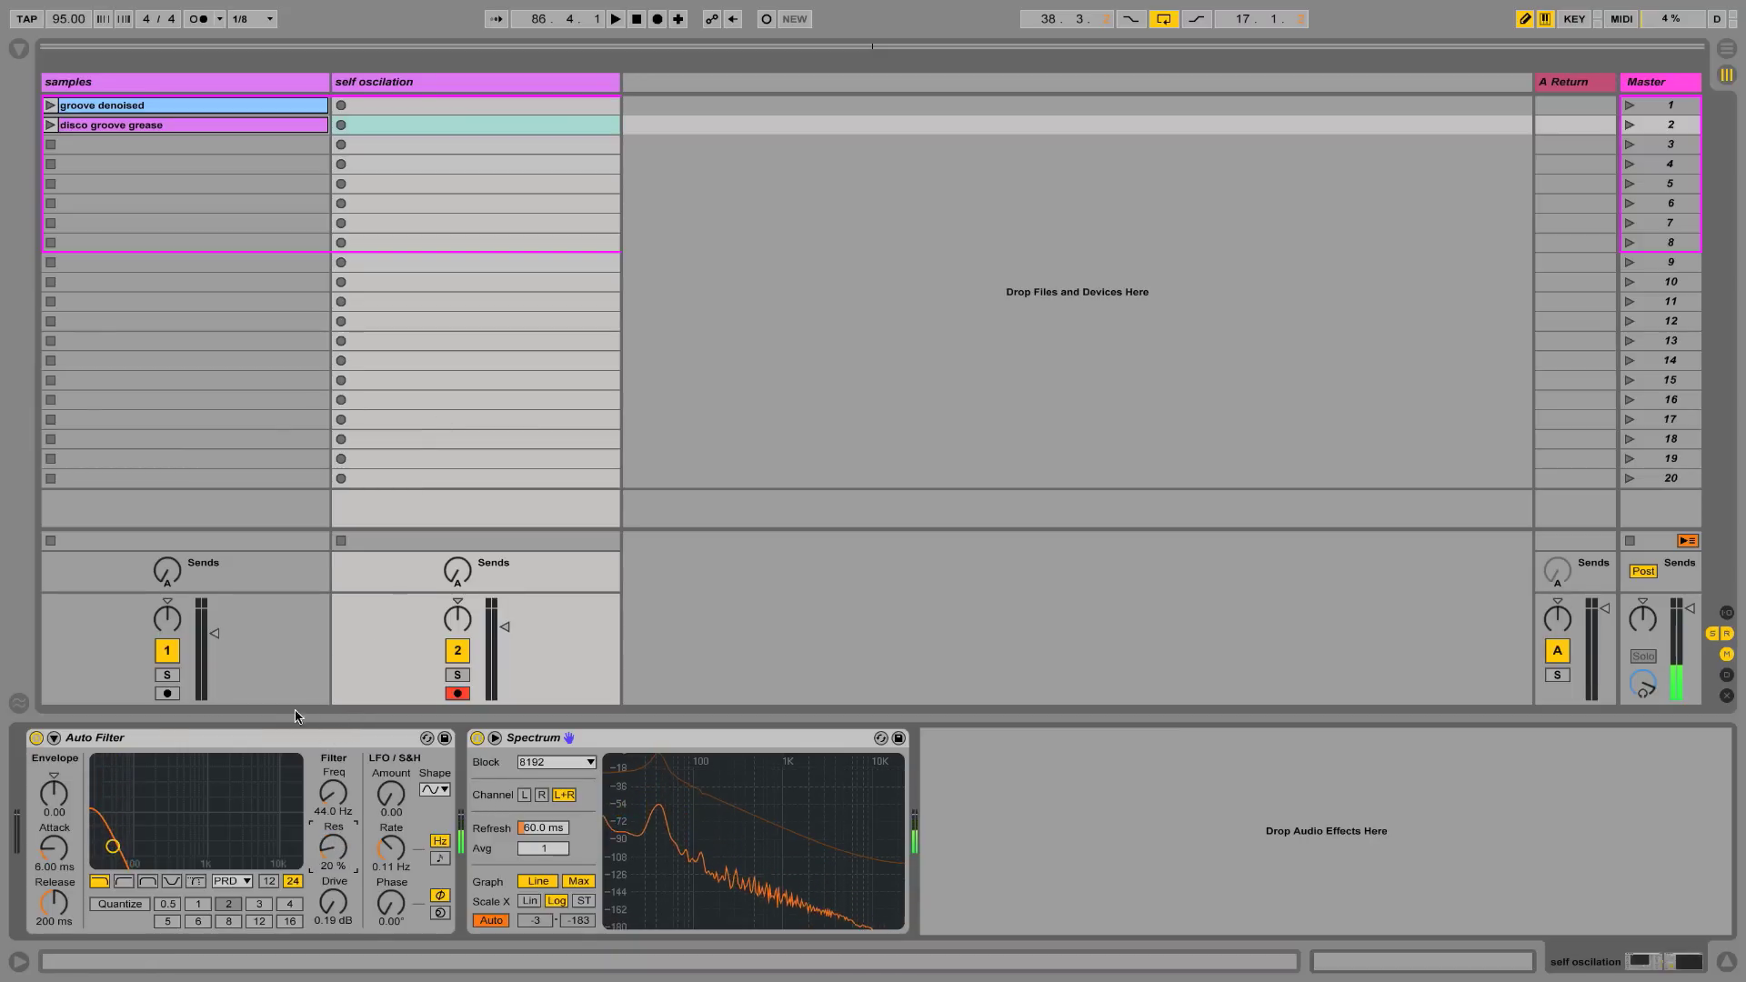
{"action": "left_click_drag", "start_coordinate": [279, 746], "coordinate": [221, 624]}
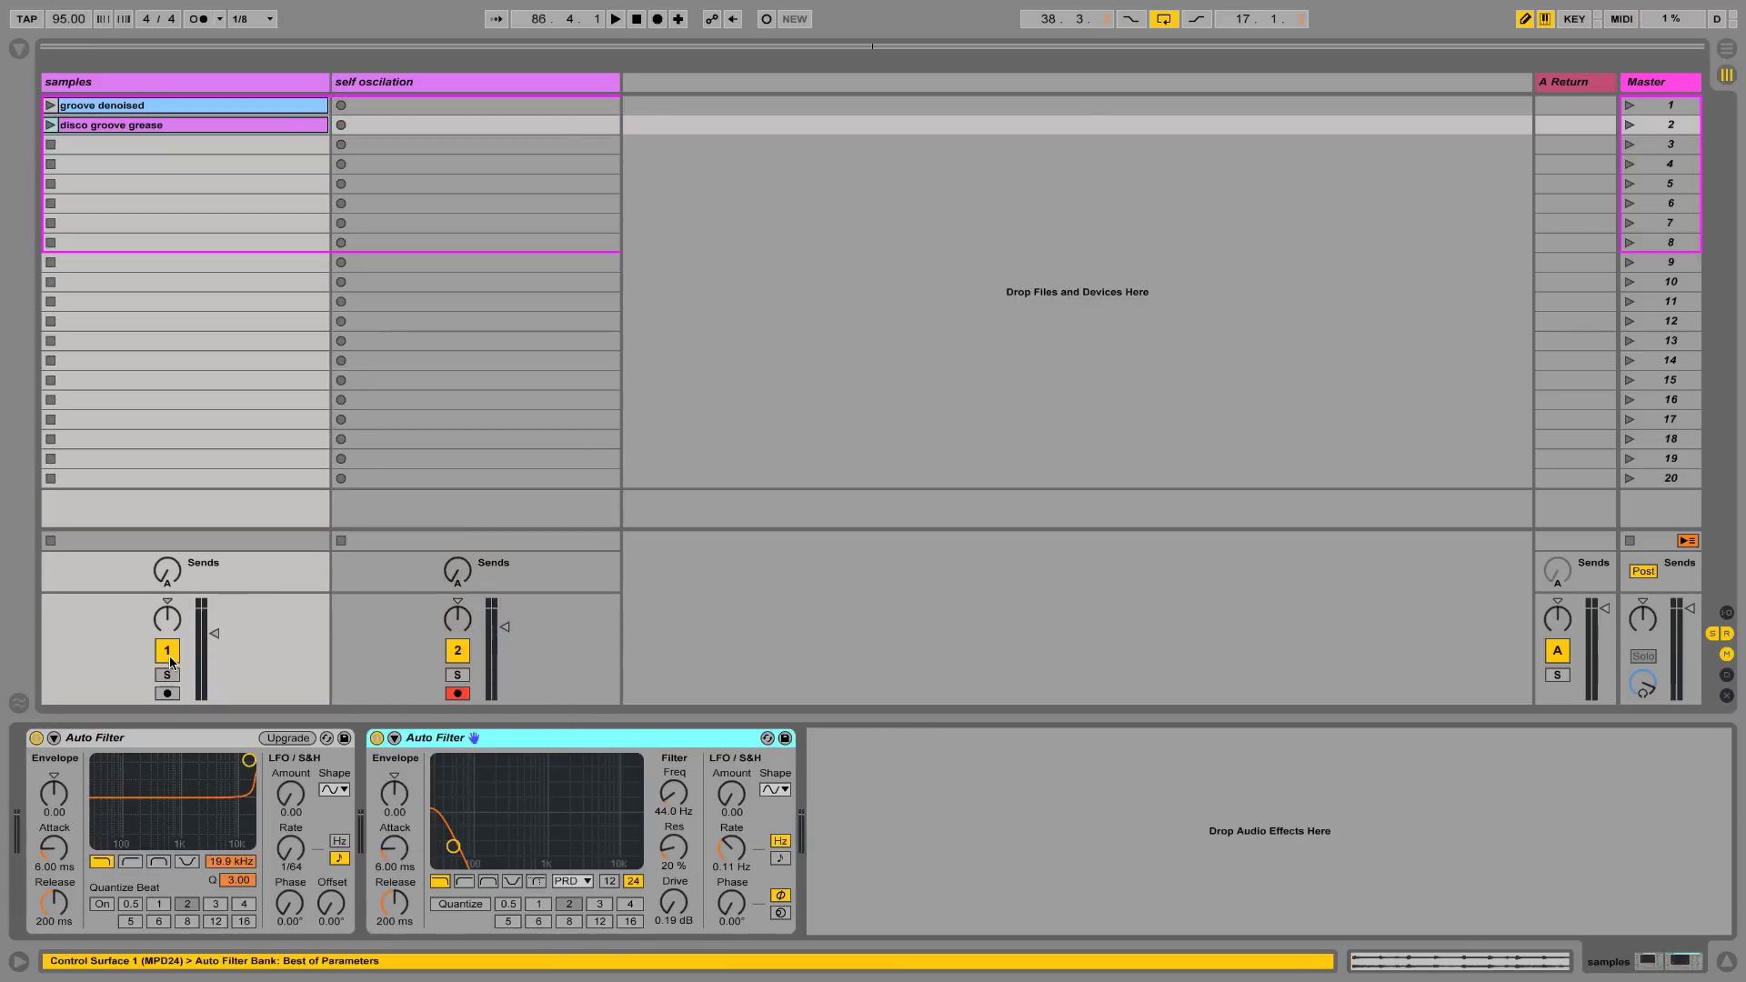
Launch the groove denoised clip, bypass both Auto Filters, and raise the samples fader to -9 dB
{"action": "left_click", "coordinate": [137, 104]}
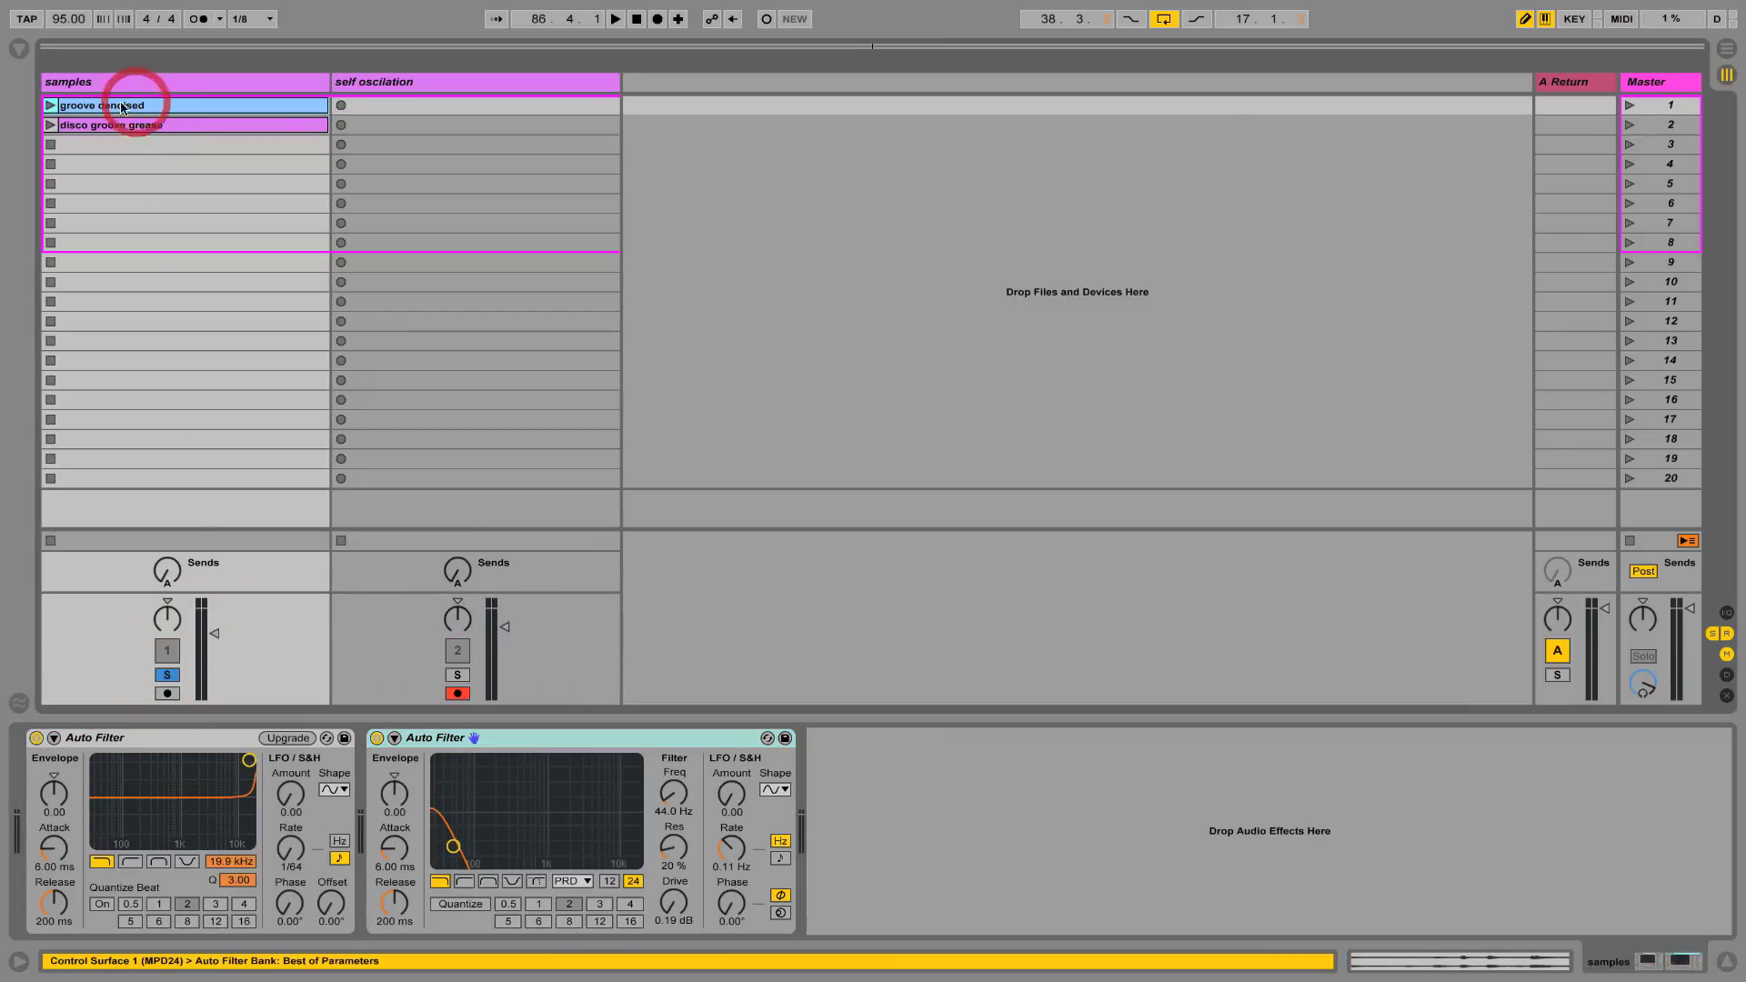
{"action": "left_click", "coordinate": [51, 105]}
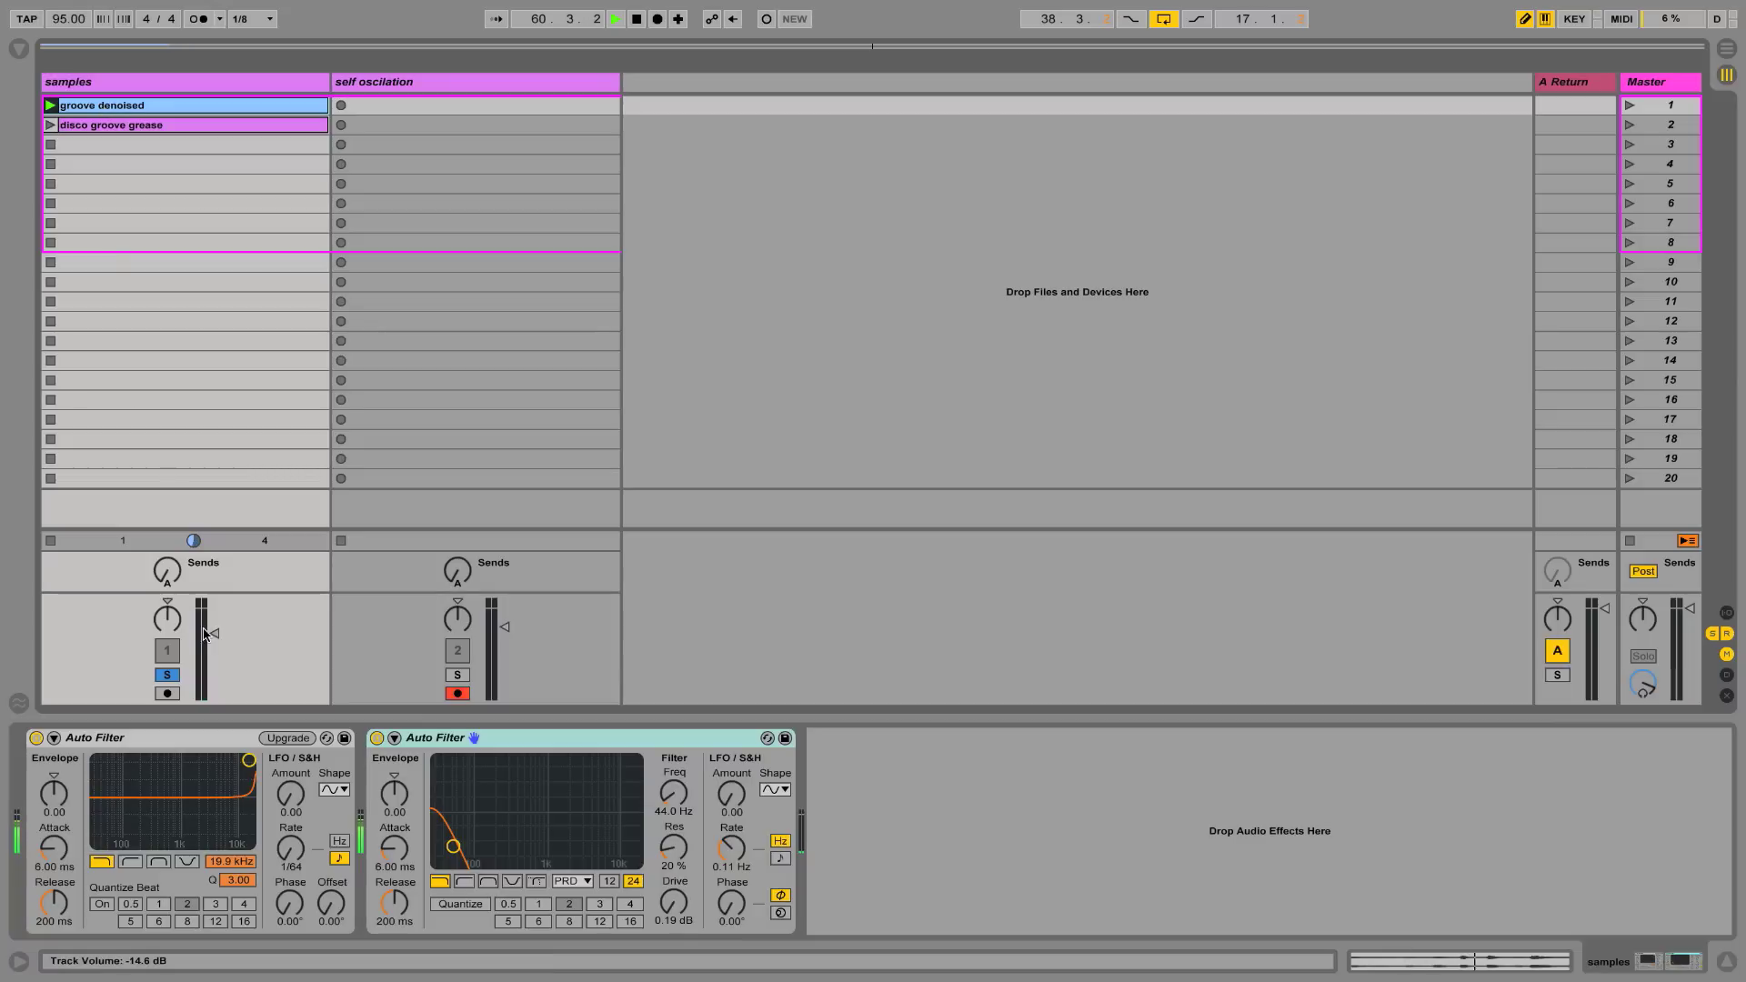
{"action": "left_click", "coordinate": [376, 738]}
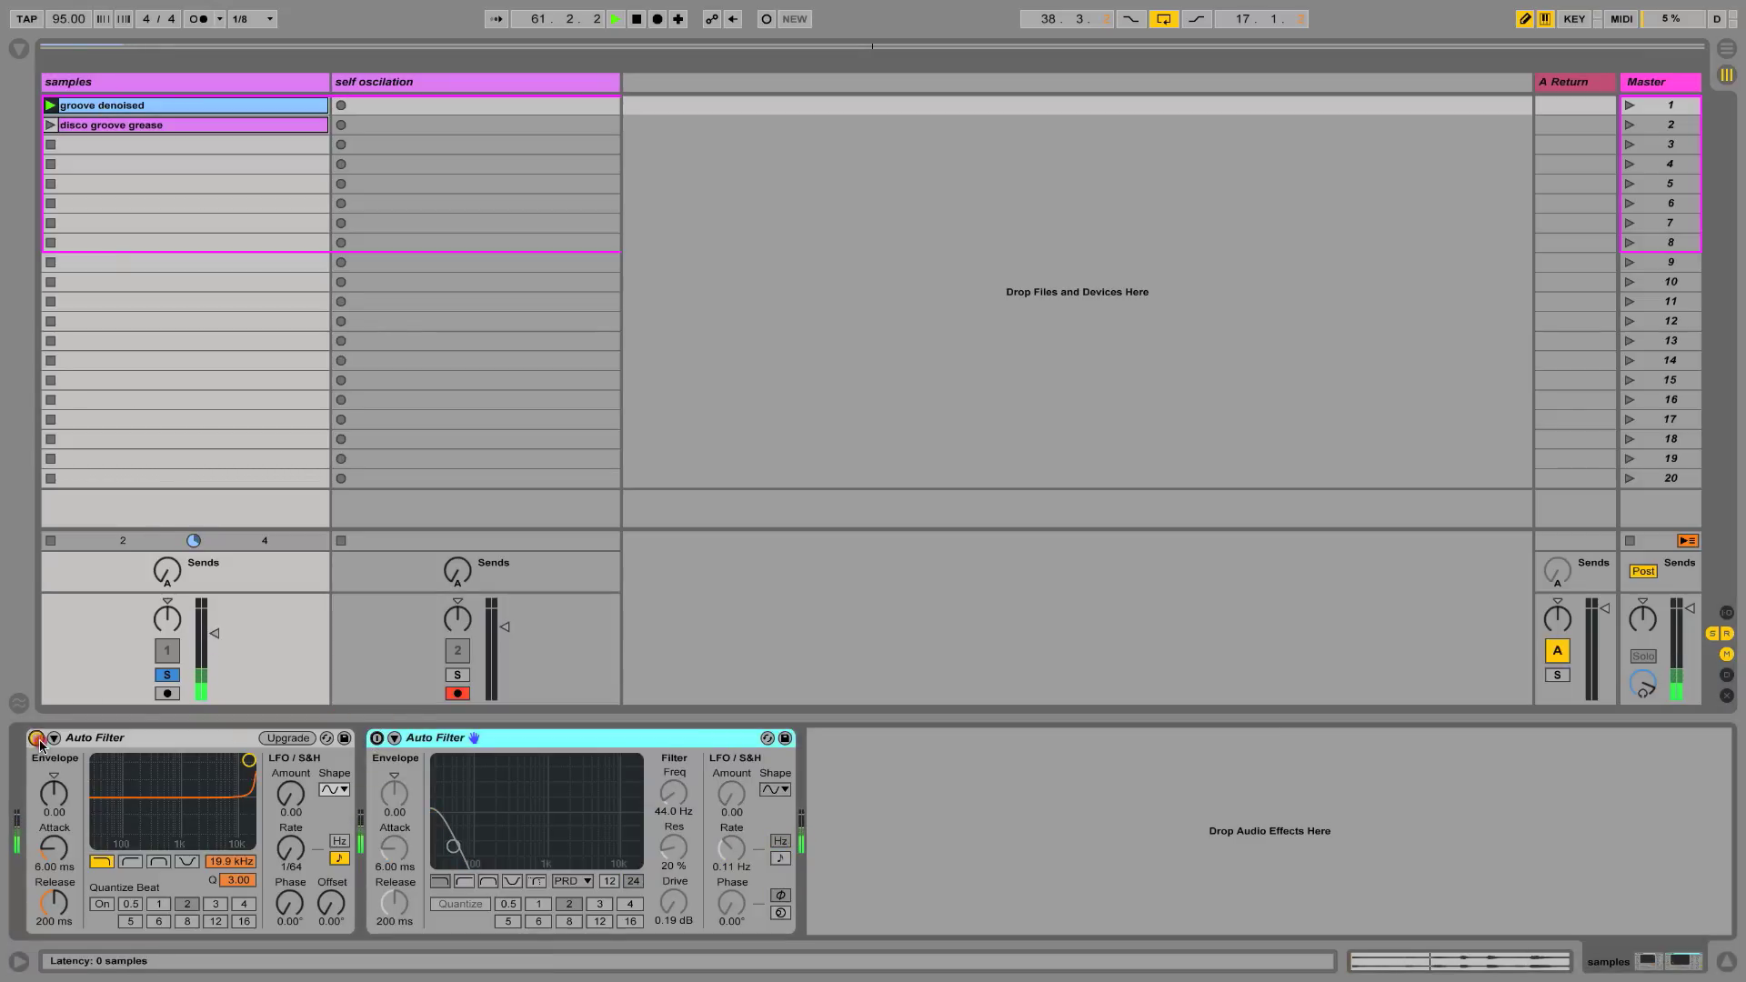
{"action": "left_click", "coordinate": [36, 738]}
{"action": "left_click_drag", "start_coordinate": [209, 630], "coordinate": [209, 621]}
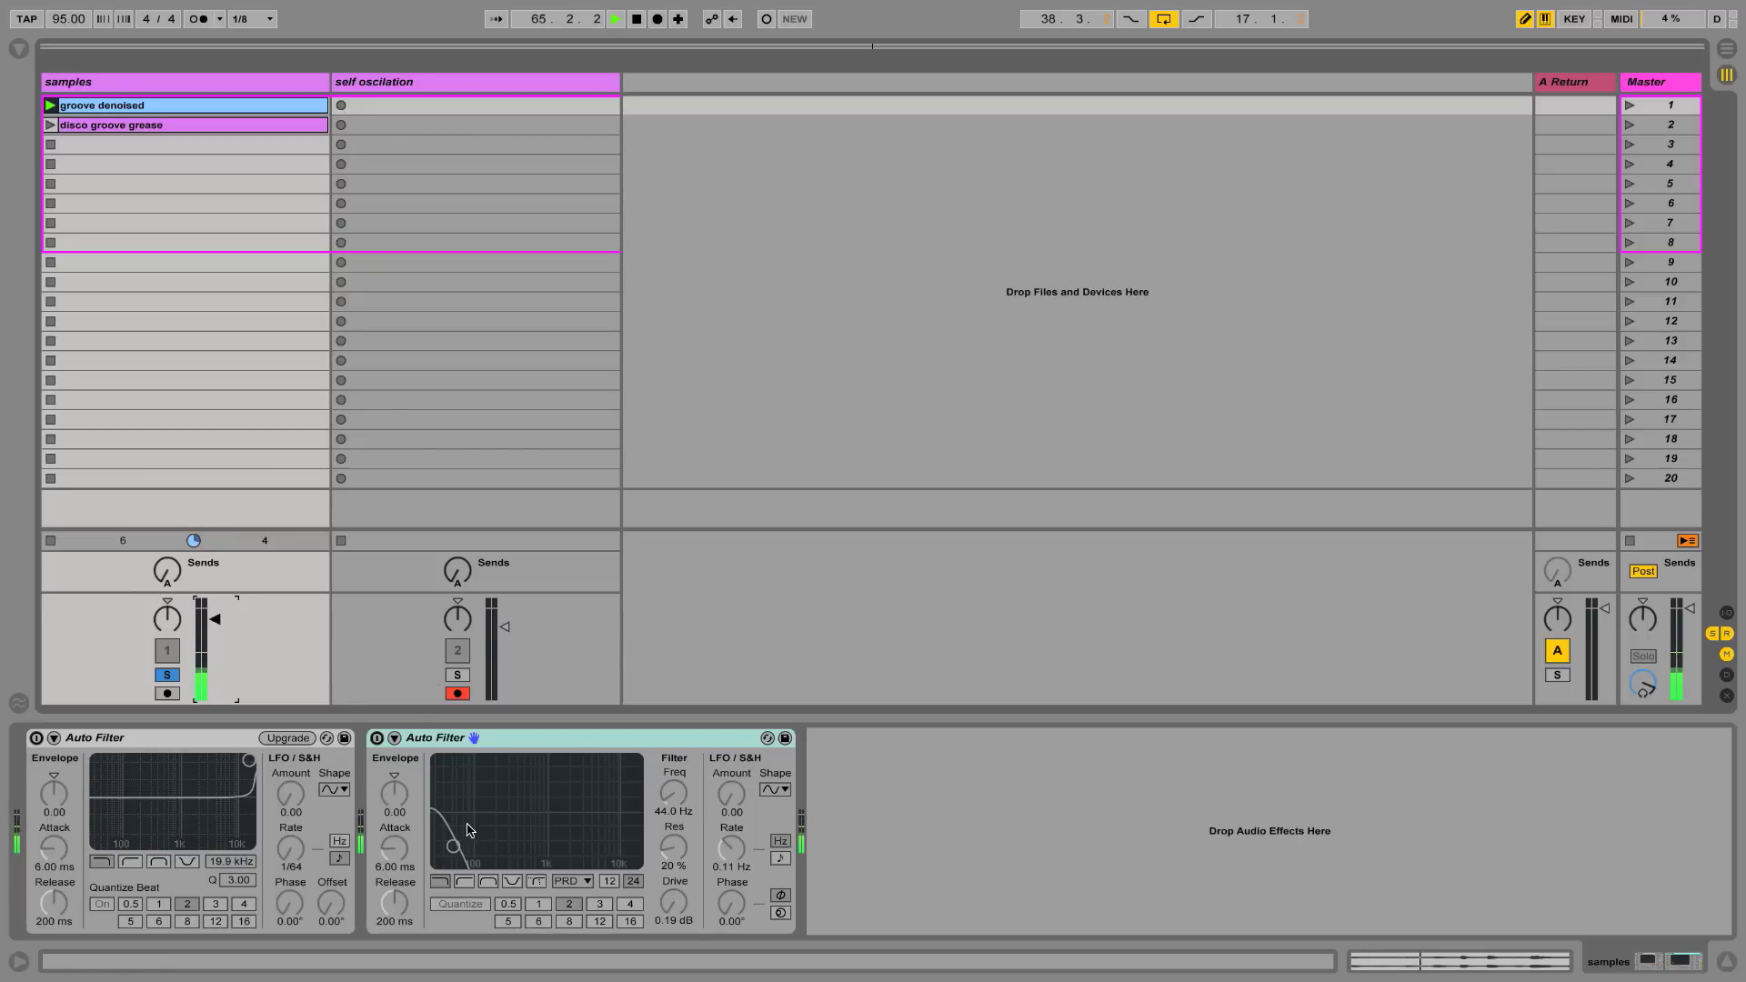
Re-enable the second Auto Filter on the Clean circuit at 57% resonance, sweeping its cutoff
{"action": "left_click_drag", "start_coordinate": [468, 829], "coordinate": [632, 844]}
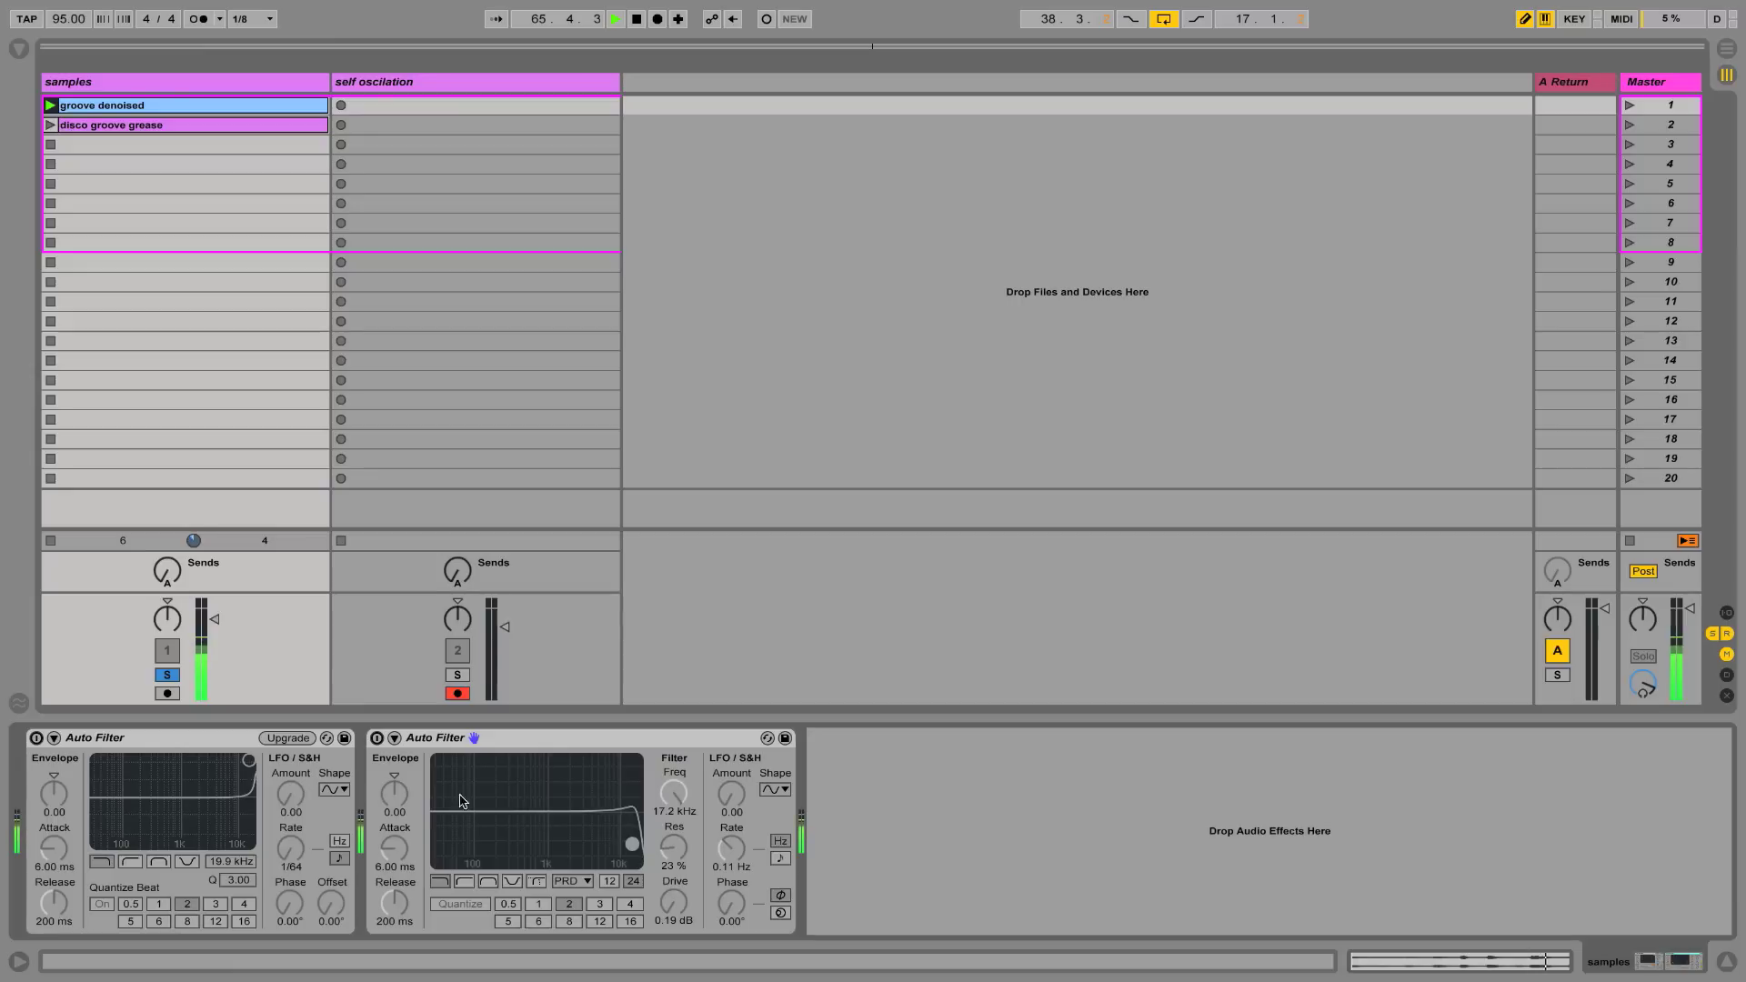
{"action": "left_click", "coordinate": [376, 738]}
{"action": "left_click", "coordinate": [572, 881]}
{"action": "left_click", "coordinate": [574, 893]}
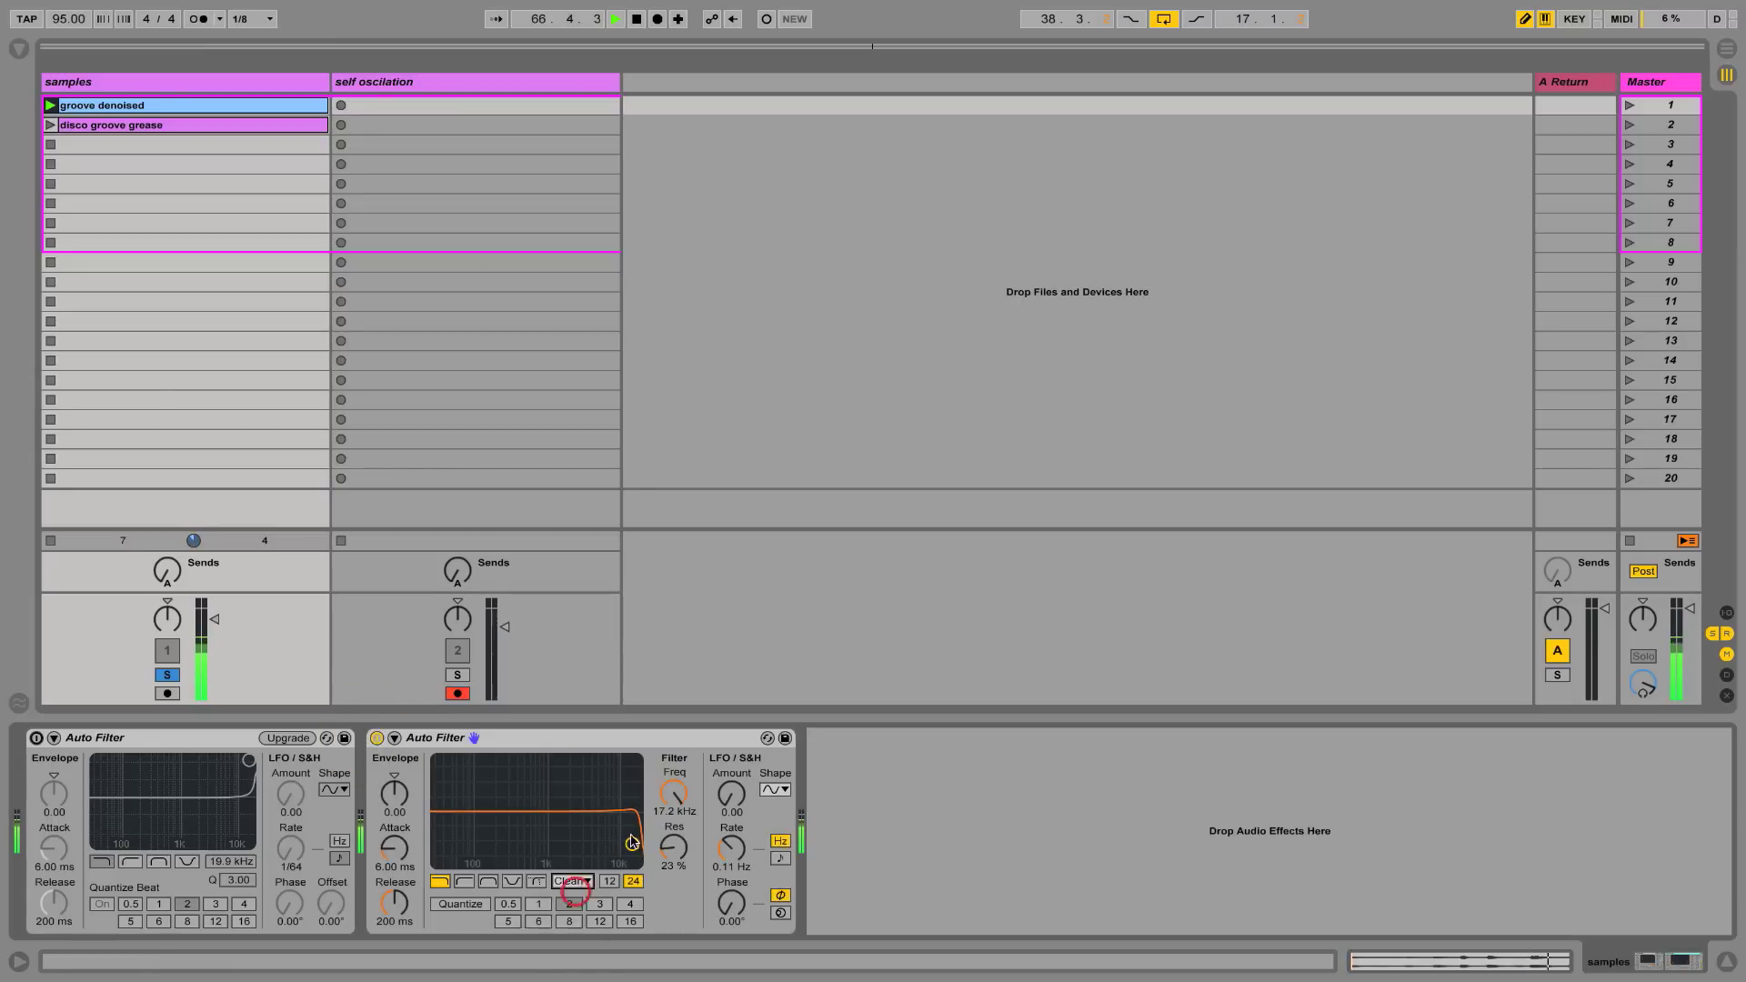
{"action": "left_click_drag", "start_coordinate": [632, 842], "coordinate": [632, 816]}
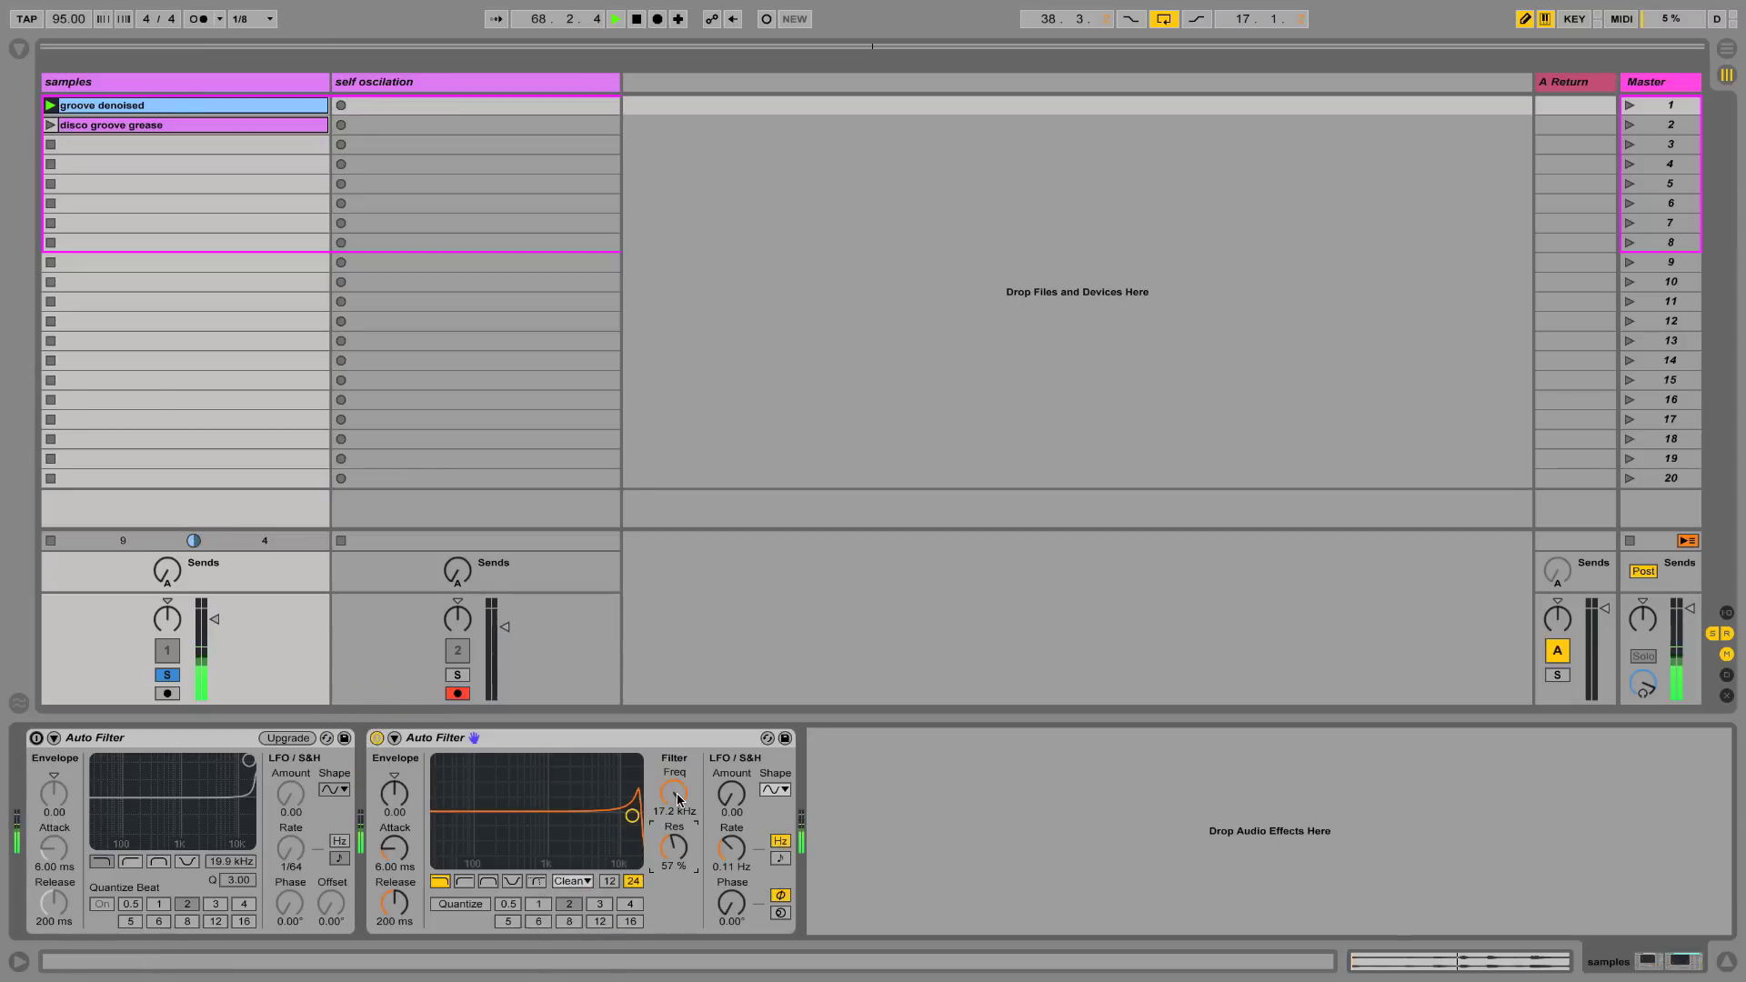
{"action": "mouse_move", "coordinate": [674, 800]}
{"action": "left_mouse_down"}
{"action": "mouse_move", "coordinate": [674, 895]}
{"action": "mouse_move", "coordinate": [682, 833]}
{"action": "left_mouse_up"}
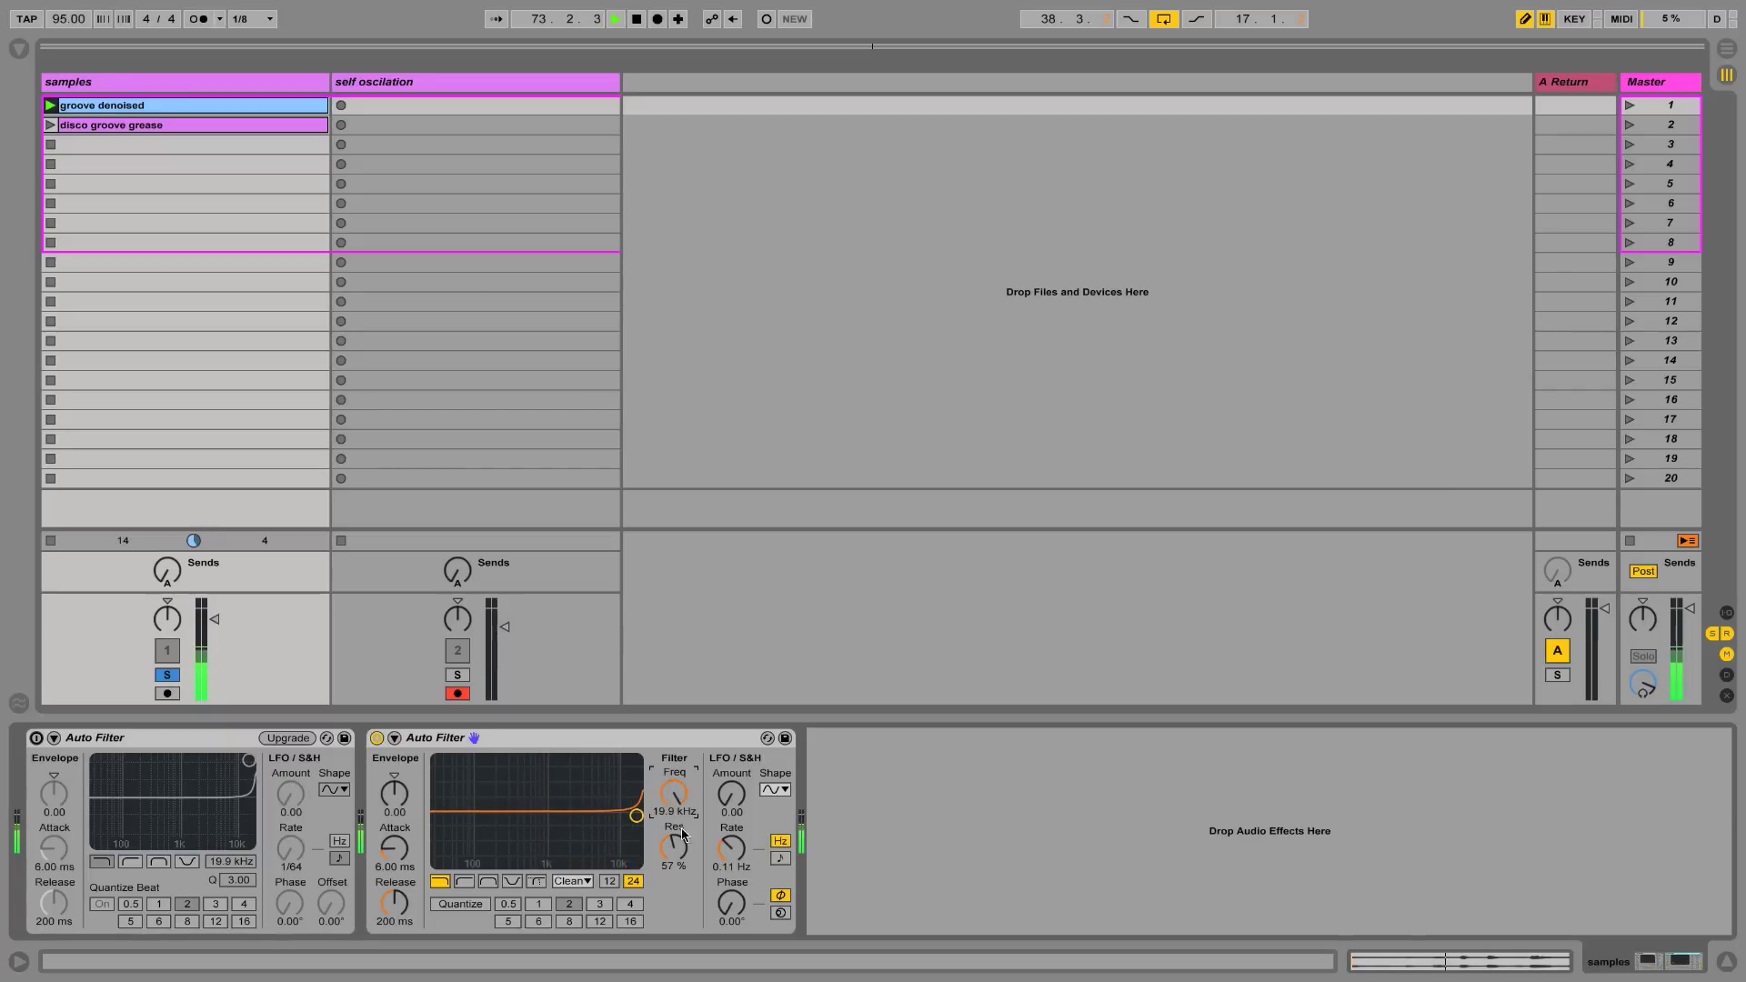
Switch the second Auto Filter to the OSR circuit with its cutoff at 1.86 kHz
{"action": "left_click", "coordinate": [567, 882]}
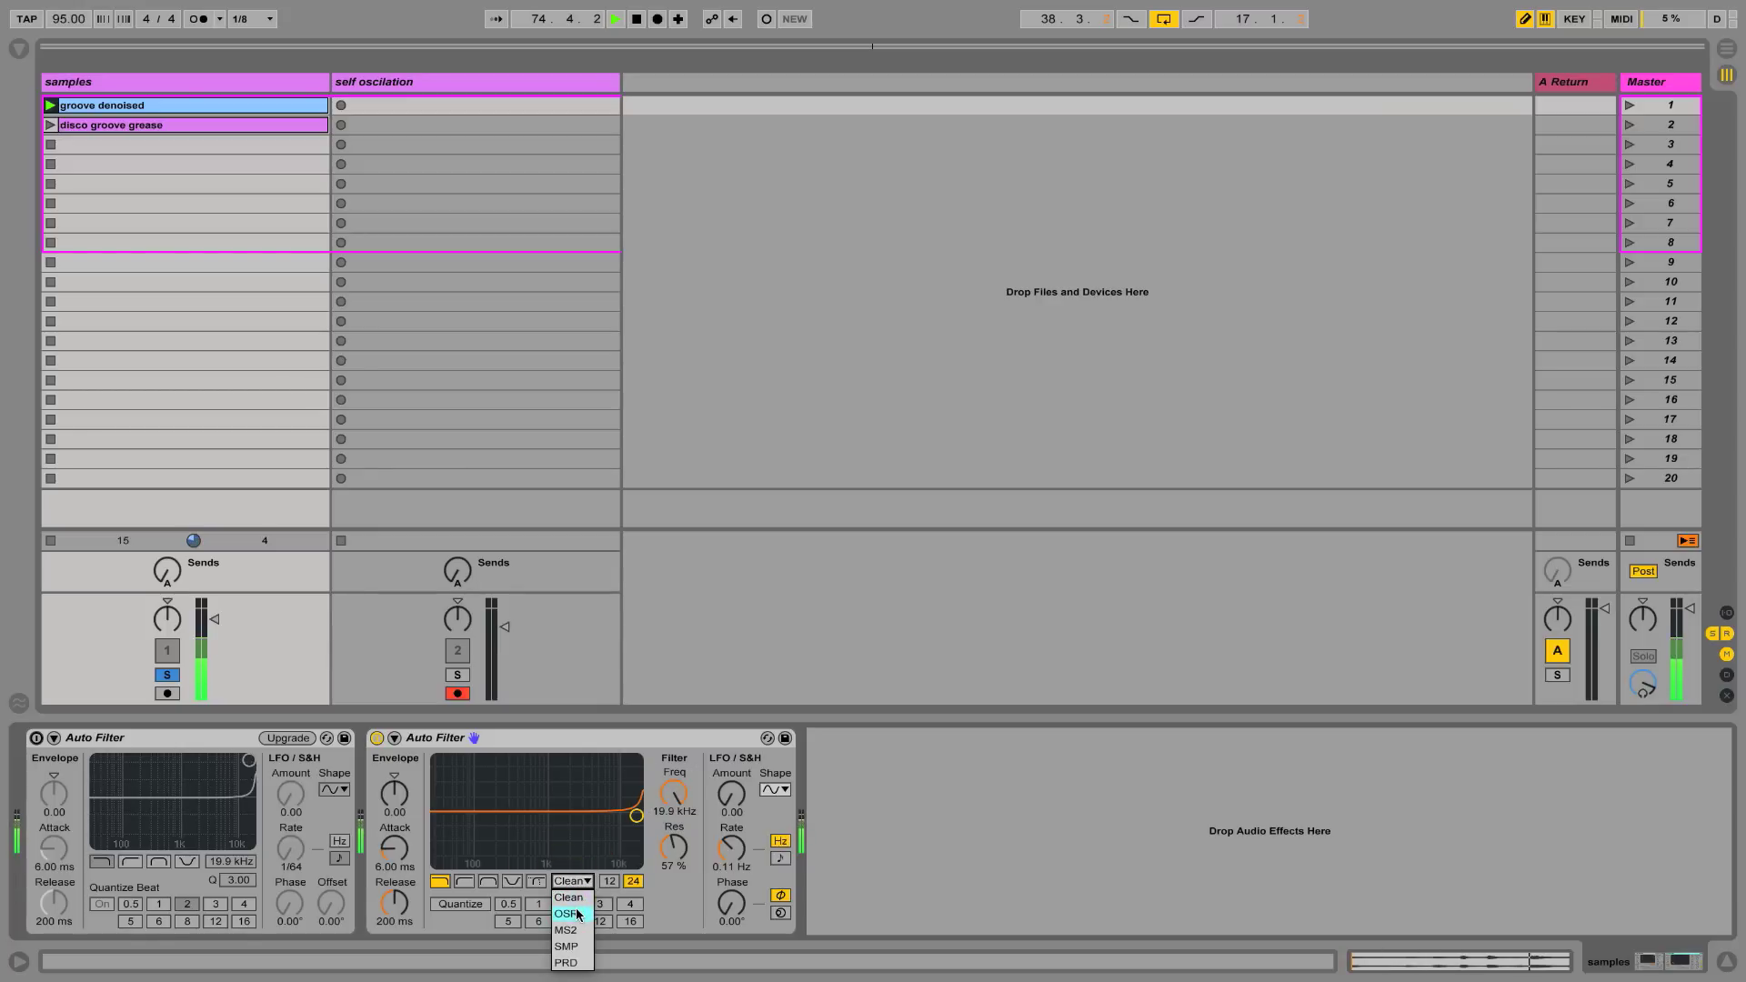
{"action": "left_click", "coordinate": [579, 913]}
{"action": "mouse_move", "coordinate": [673, 793]}
{"action": "left_mouse_down"}
{"action": "mouse_move", "coordinate": [674, 818]}
{"action": "mouse_move", "coordinate": [677, 796]}
{"action": "left_mouse_up"}
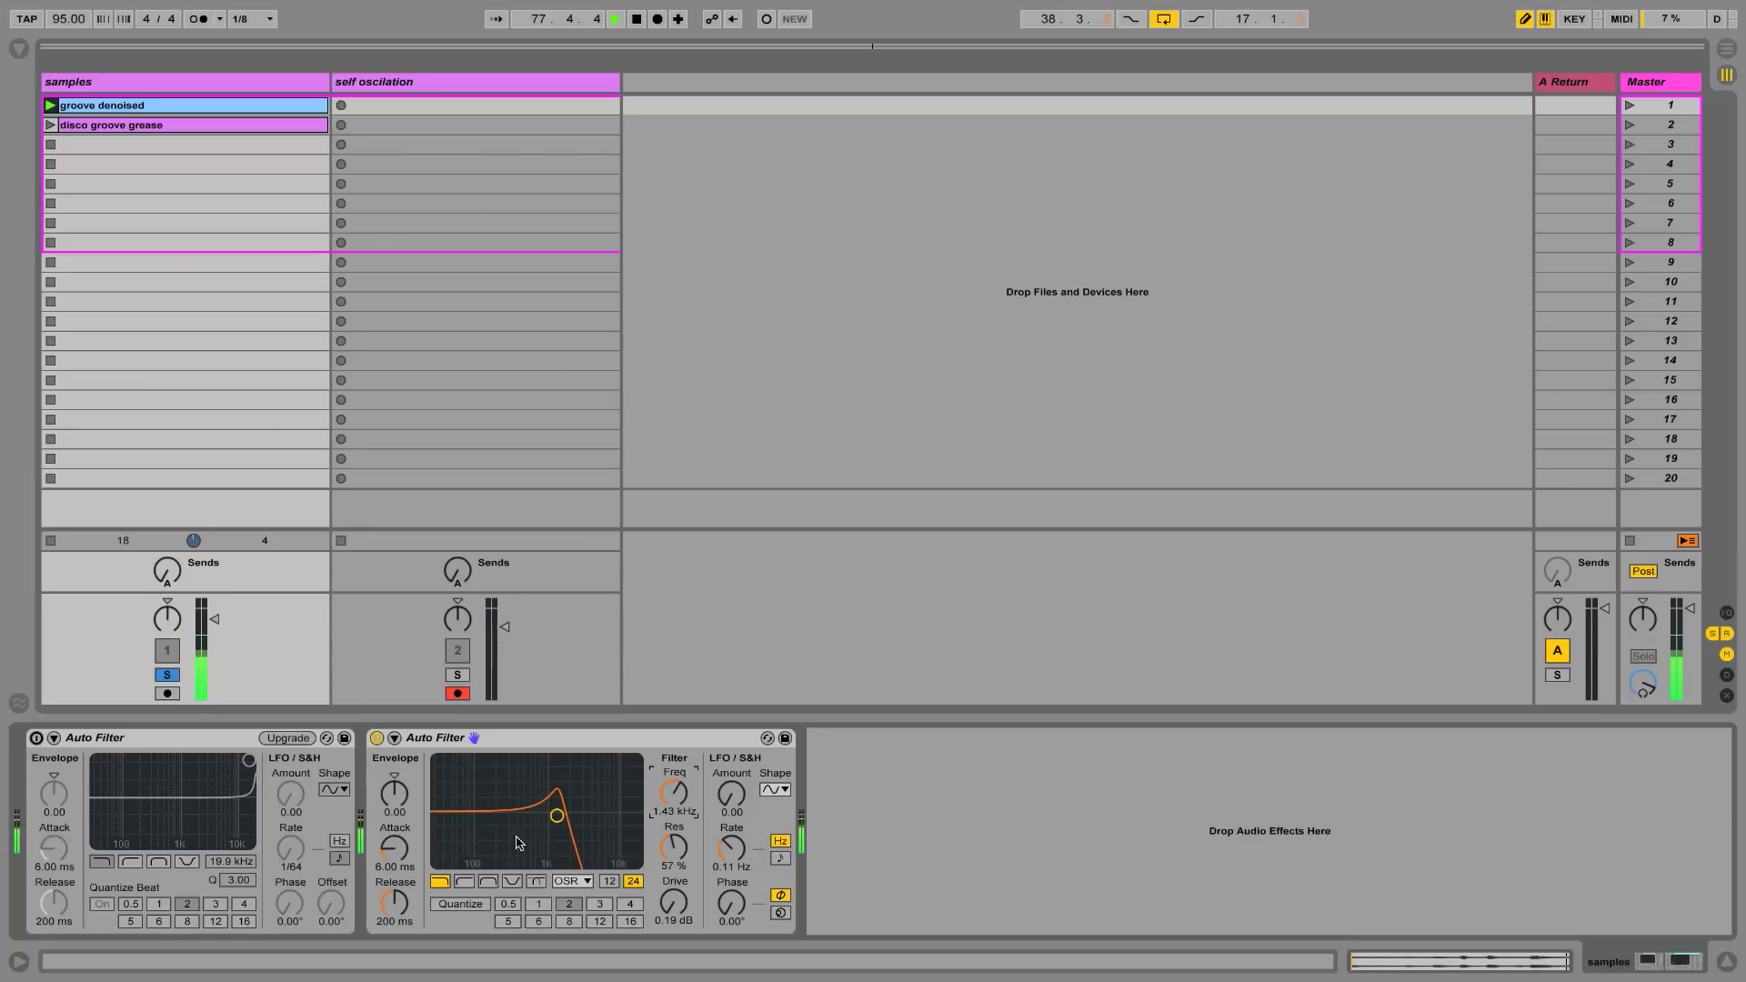
Change to MS2, raise the cutoff, compare briefly with Clean, then return to MS2
{"action": "left_click", "coordinate": [560, 879]}
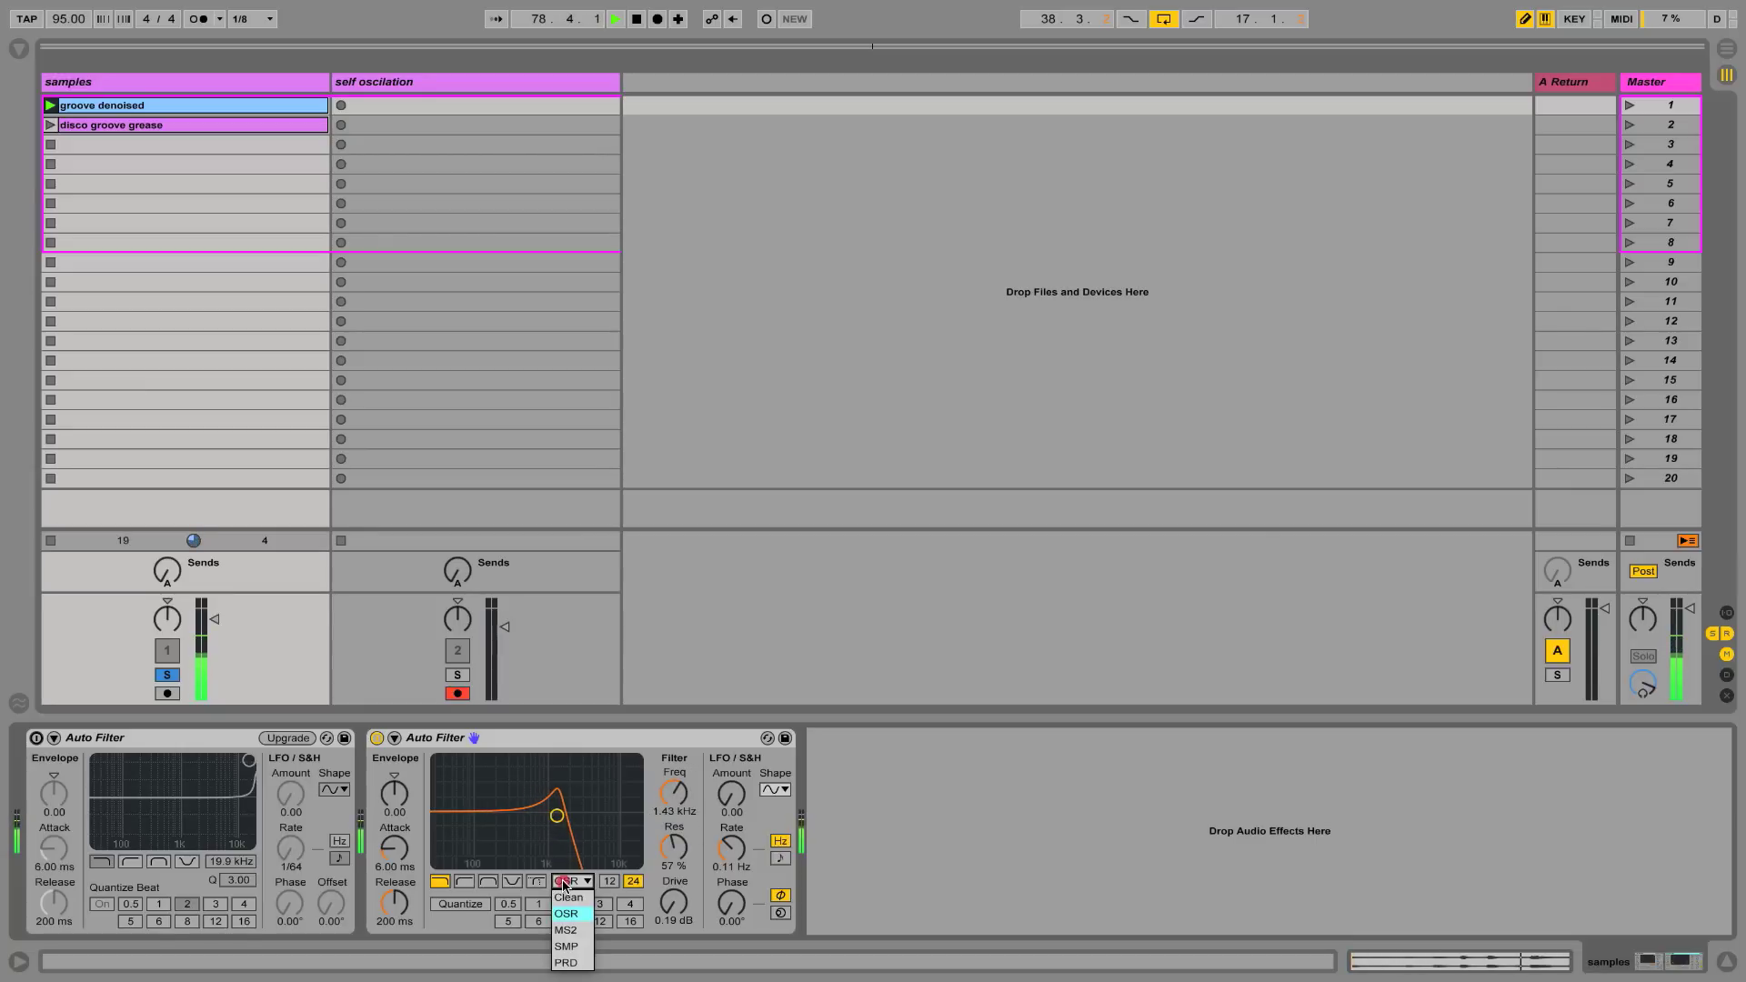
{"action": "left_click", "coordinate": [566, 931]}
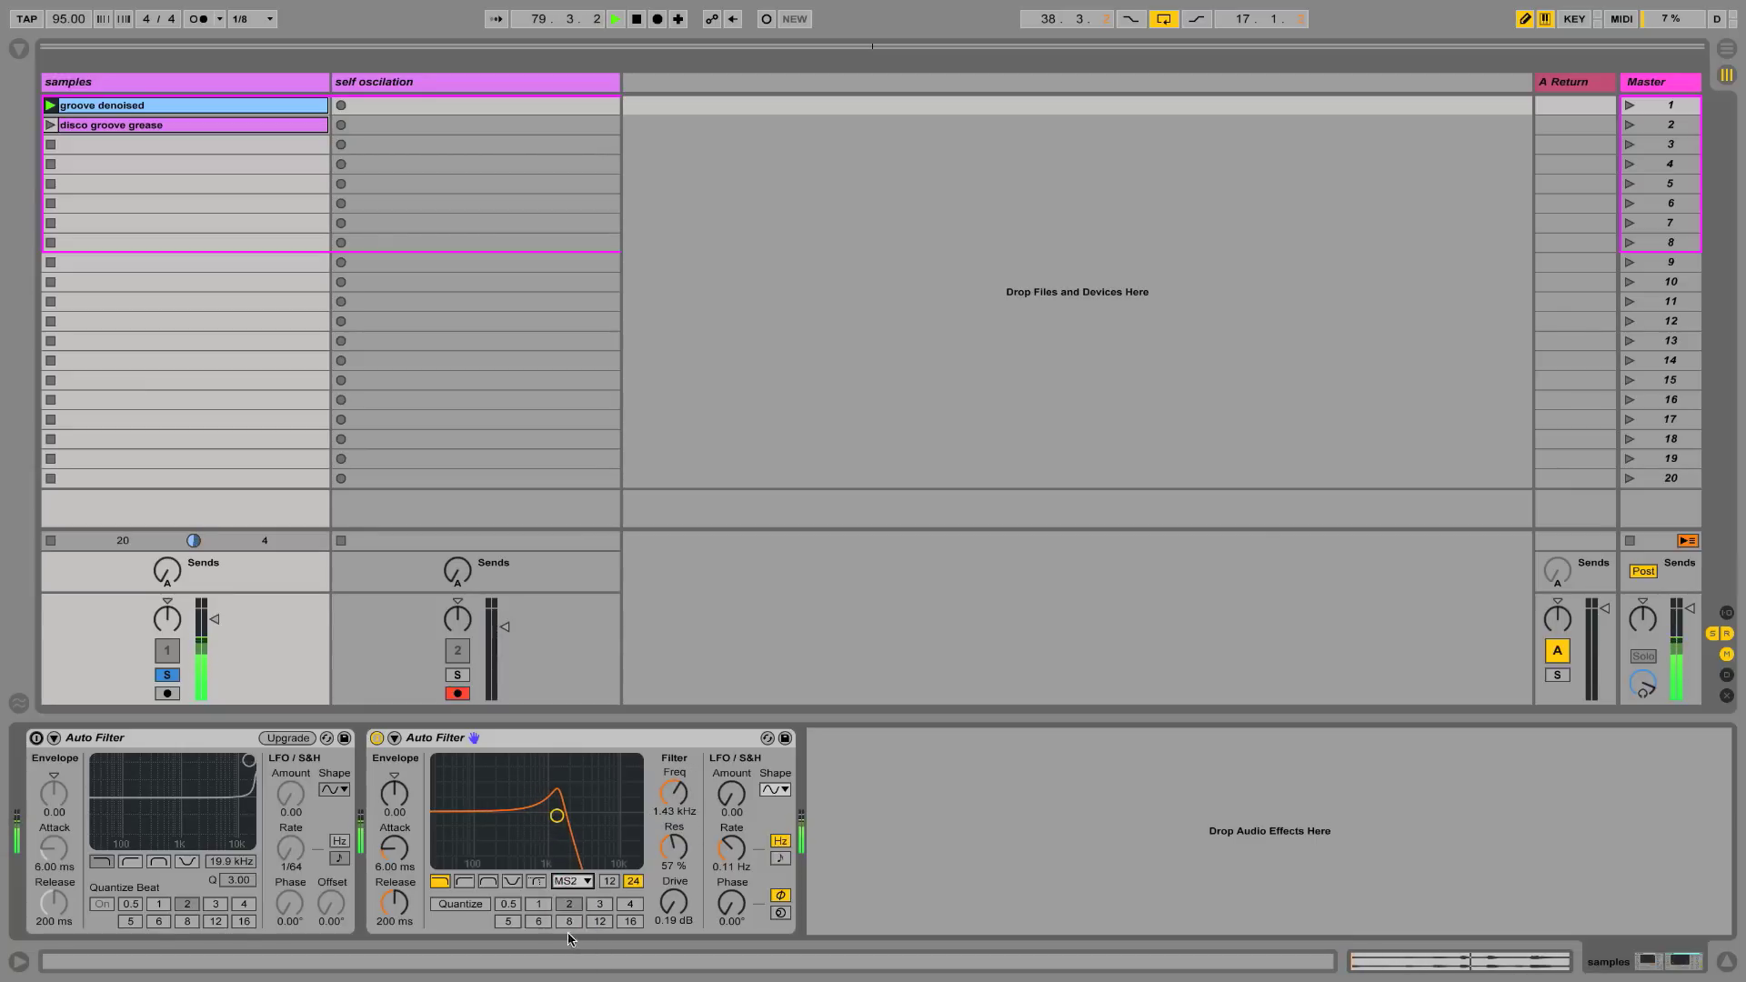
{"action": "left_click_drag", "start_coordinate": [674, 793], "coordinate": [674, 774]}
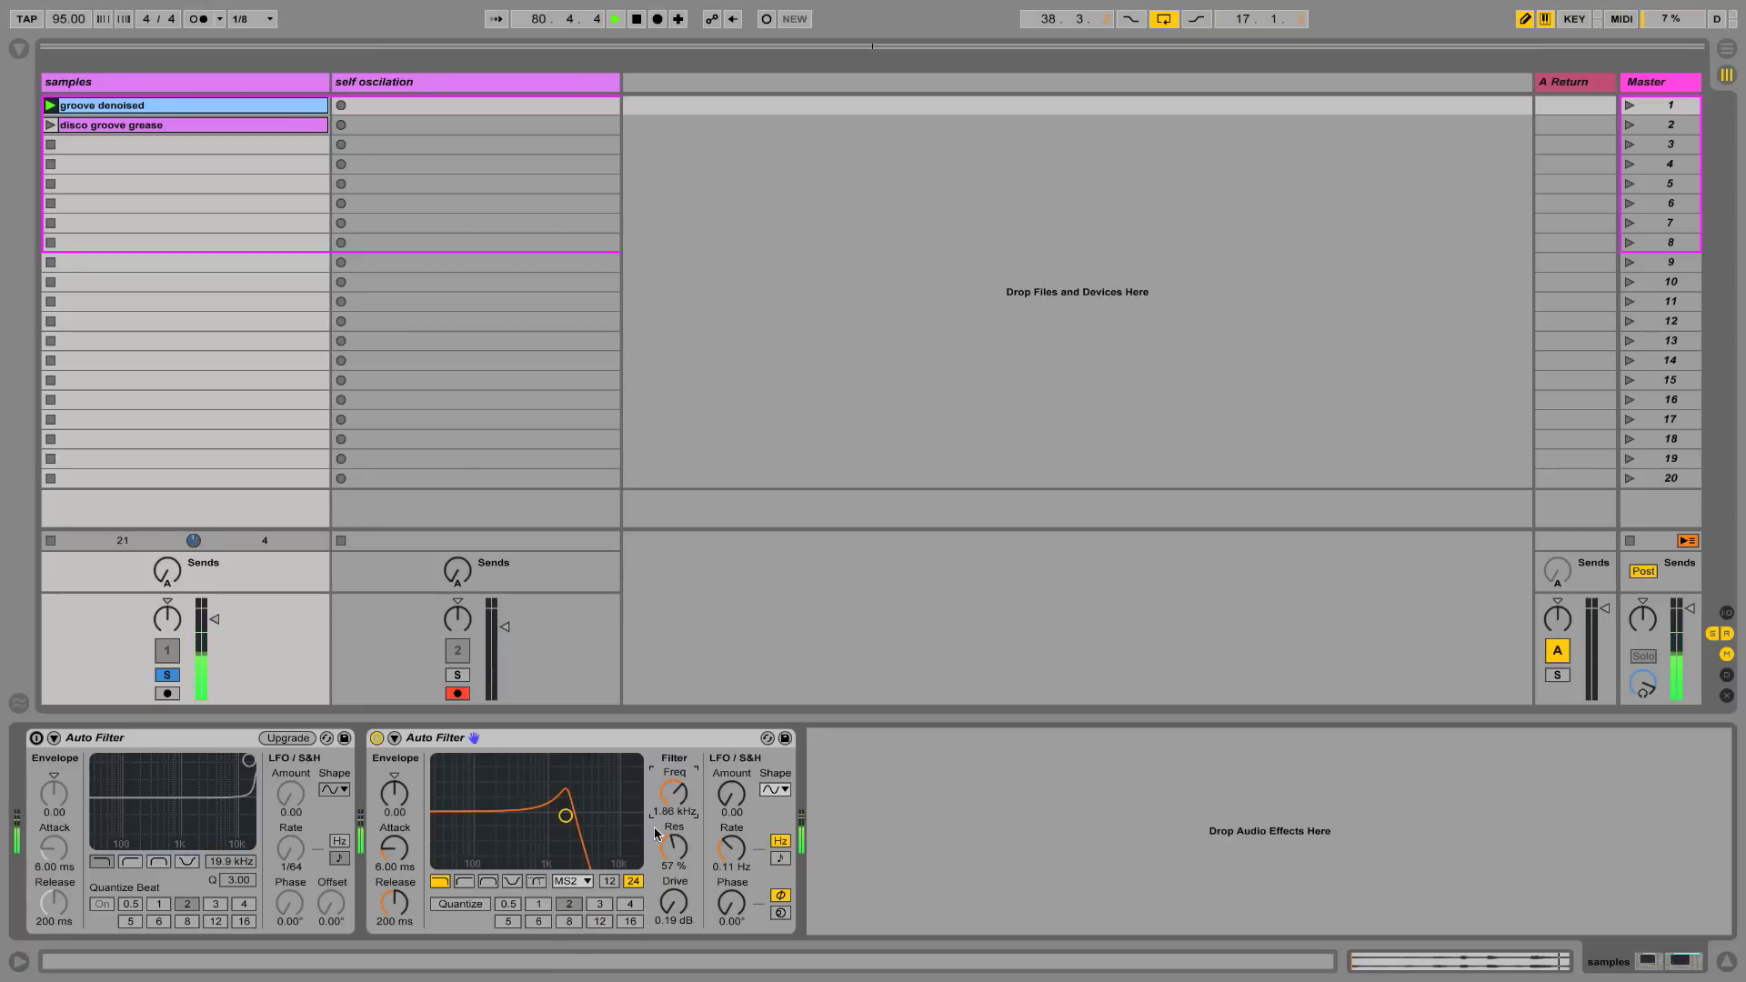
{"action": "left_click", "coordinate": [573, 886]}
{"action": "left_click", "coordinate": [567, 898]}
{"action": "left_click", "coordinate": [580, 881]}
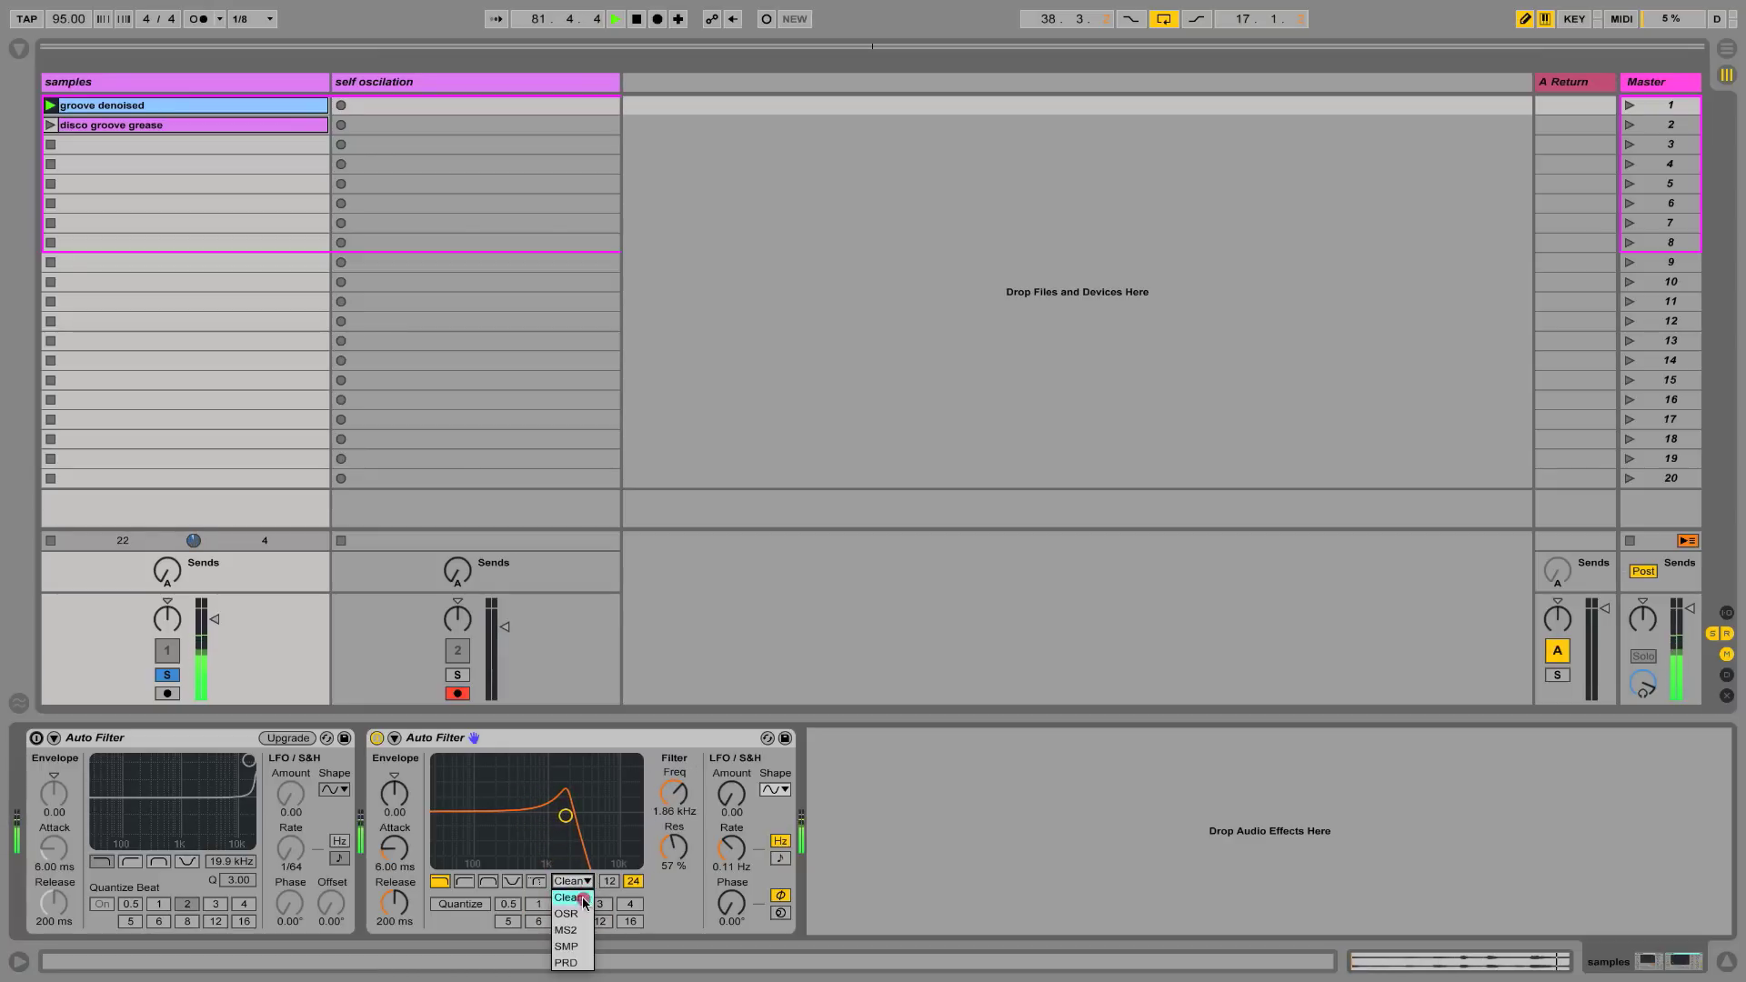
{"action": "left_click", "coordinate": [566, 930]}
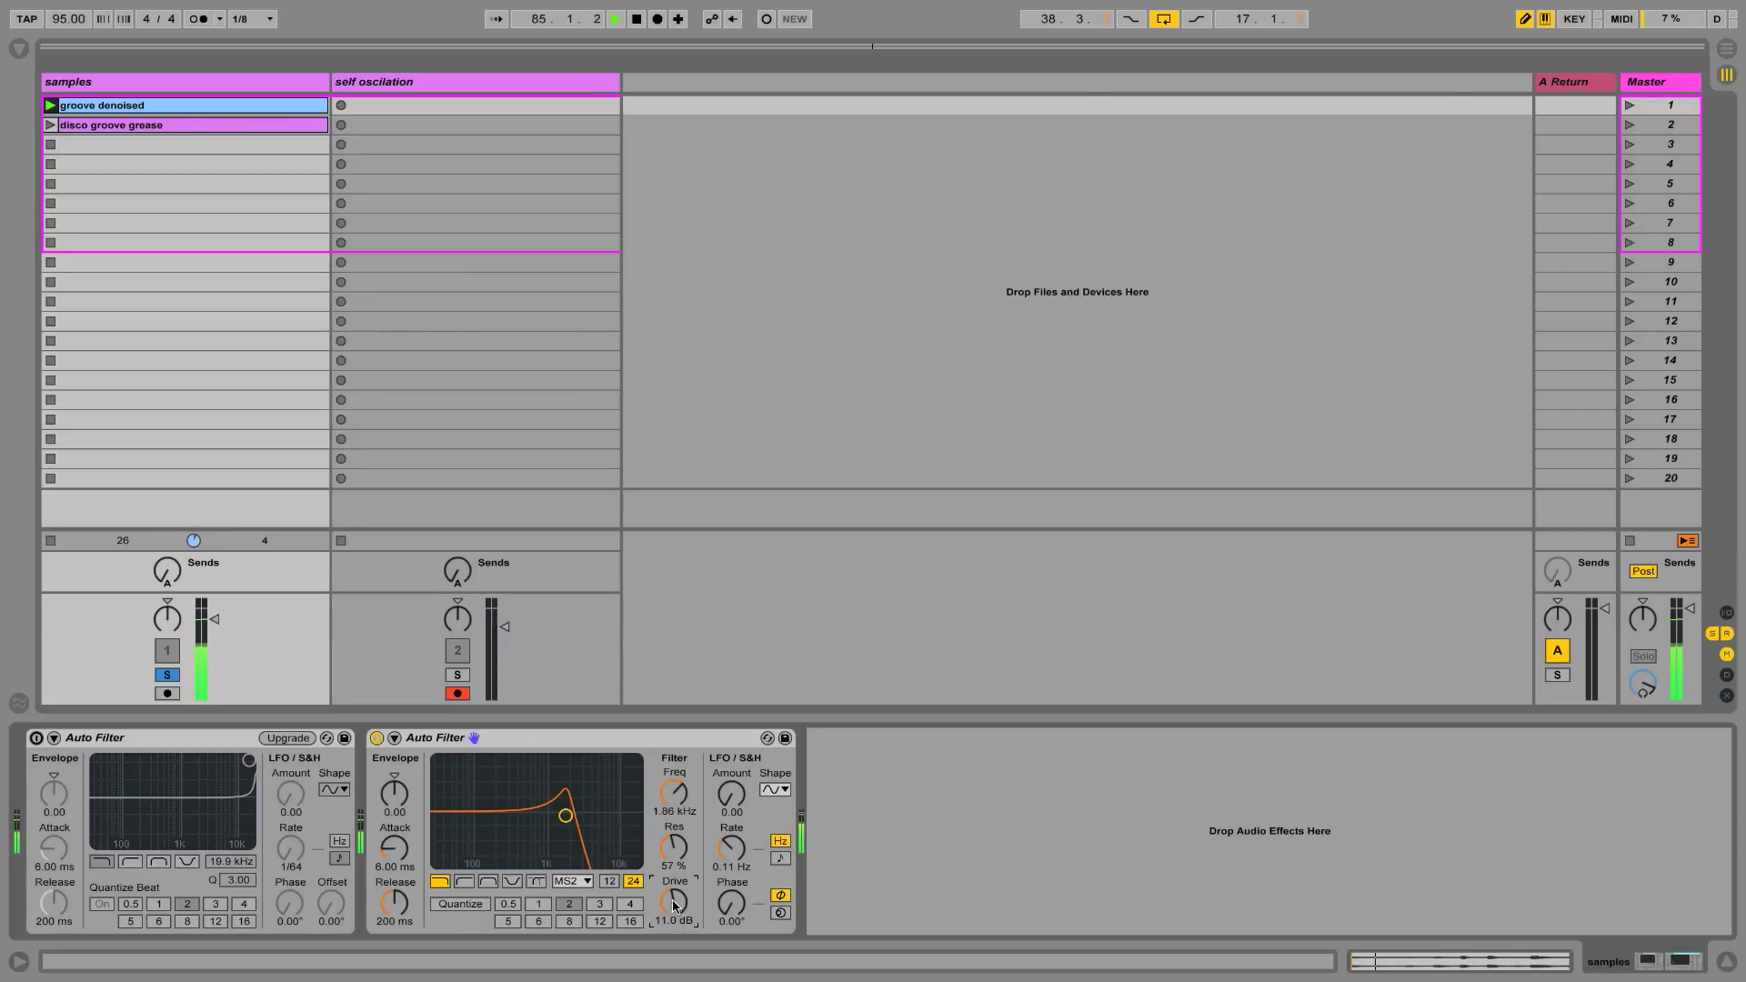
Audition the Clean, OSR, MS2 and SMP circuits in turn, finishing on PRD
{"action": "left_click", "coordinate": [586, 884]}
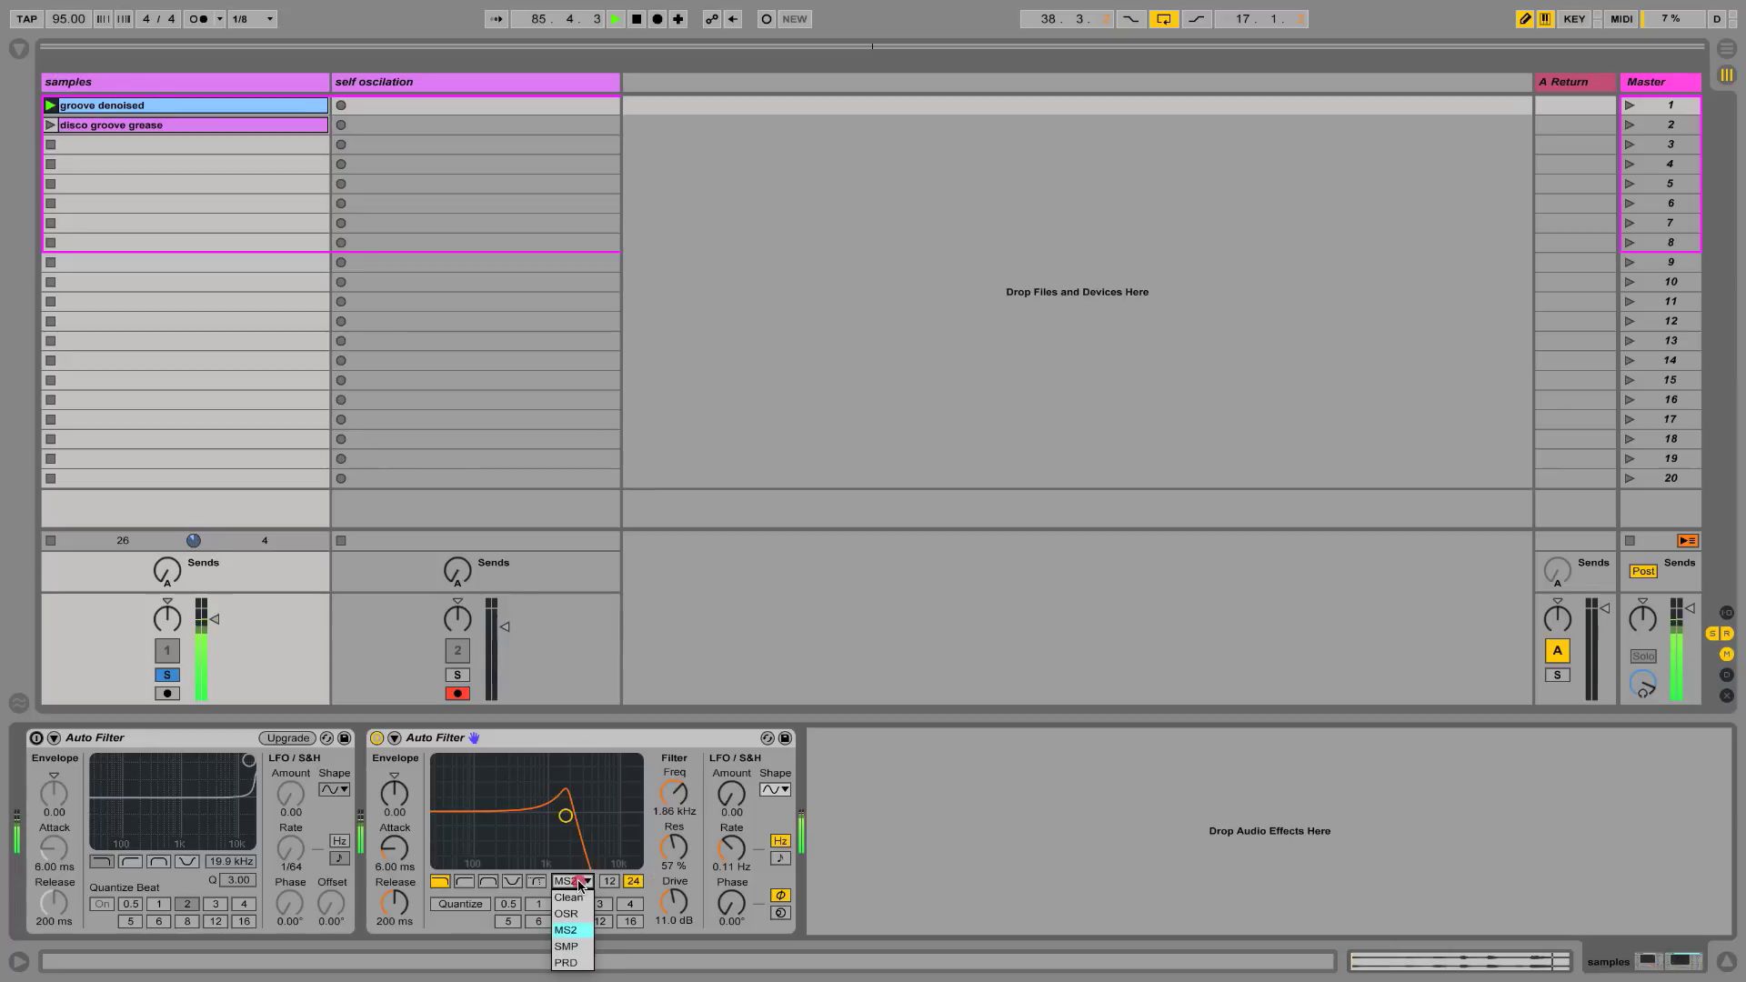
{"action": "left_click", "coordinate": [575, 902]}
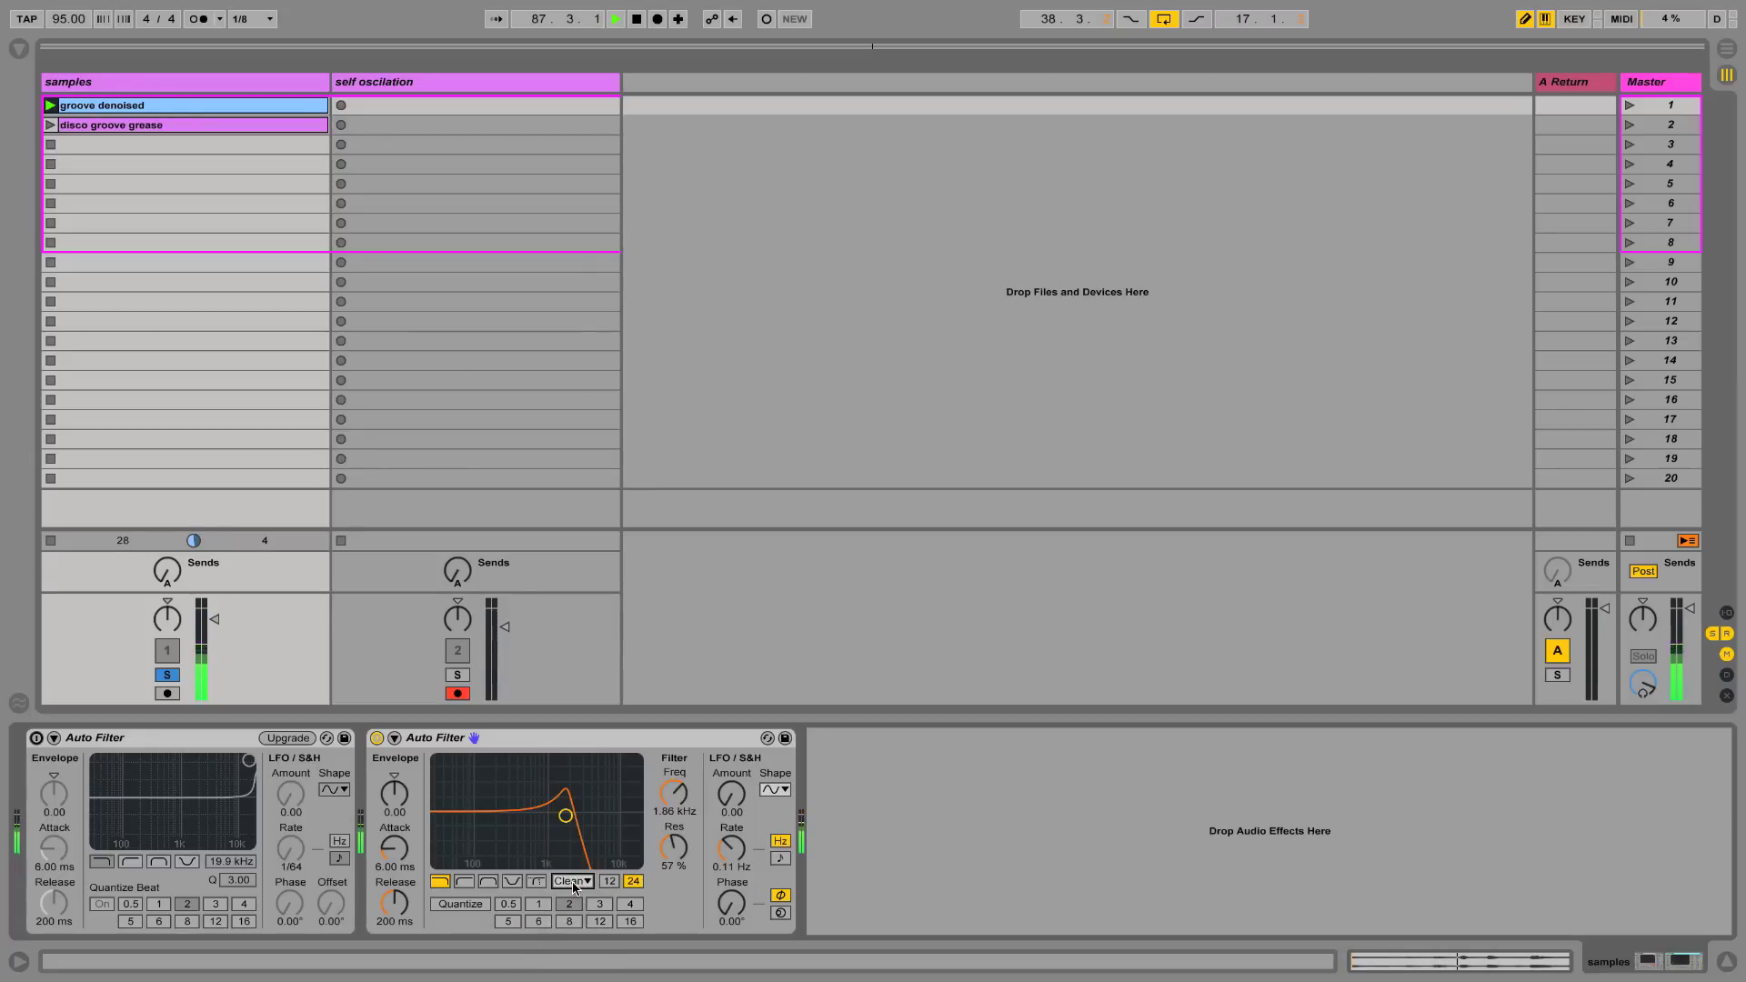
{"action": "left_click", "coordinate": [573, 884]}
{"action": "left_click", "coordinate": [571, 911]}
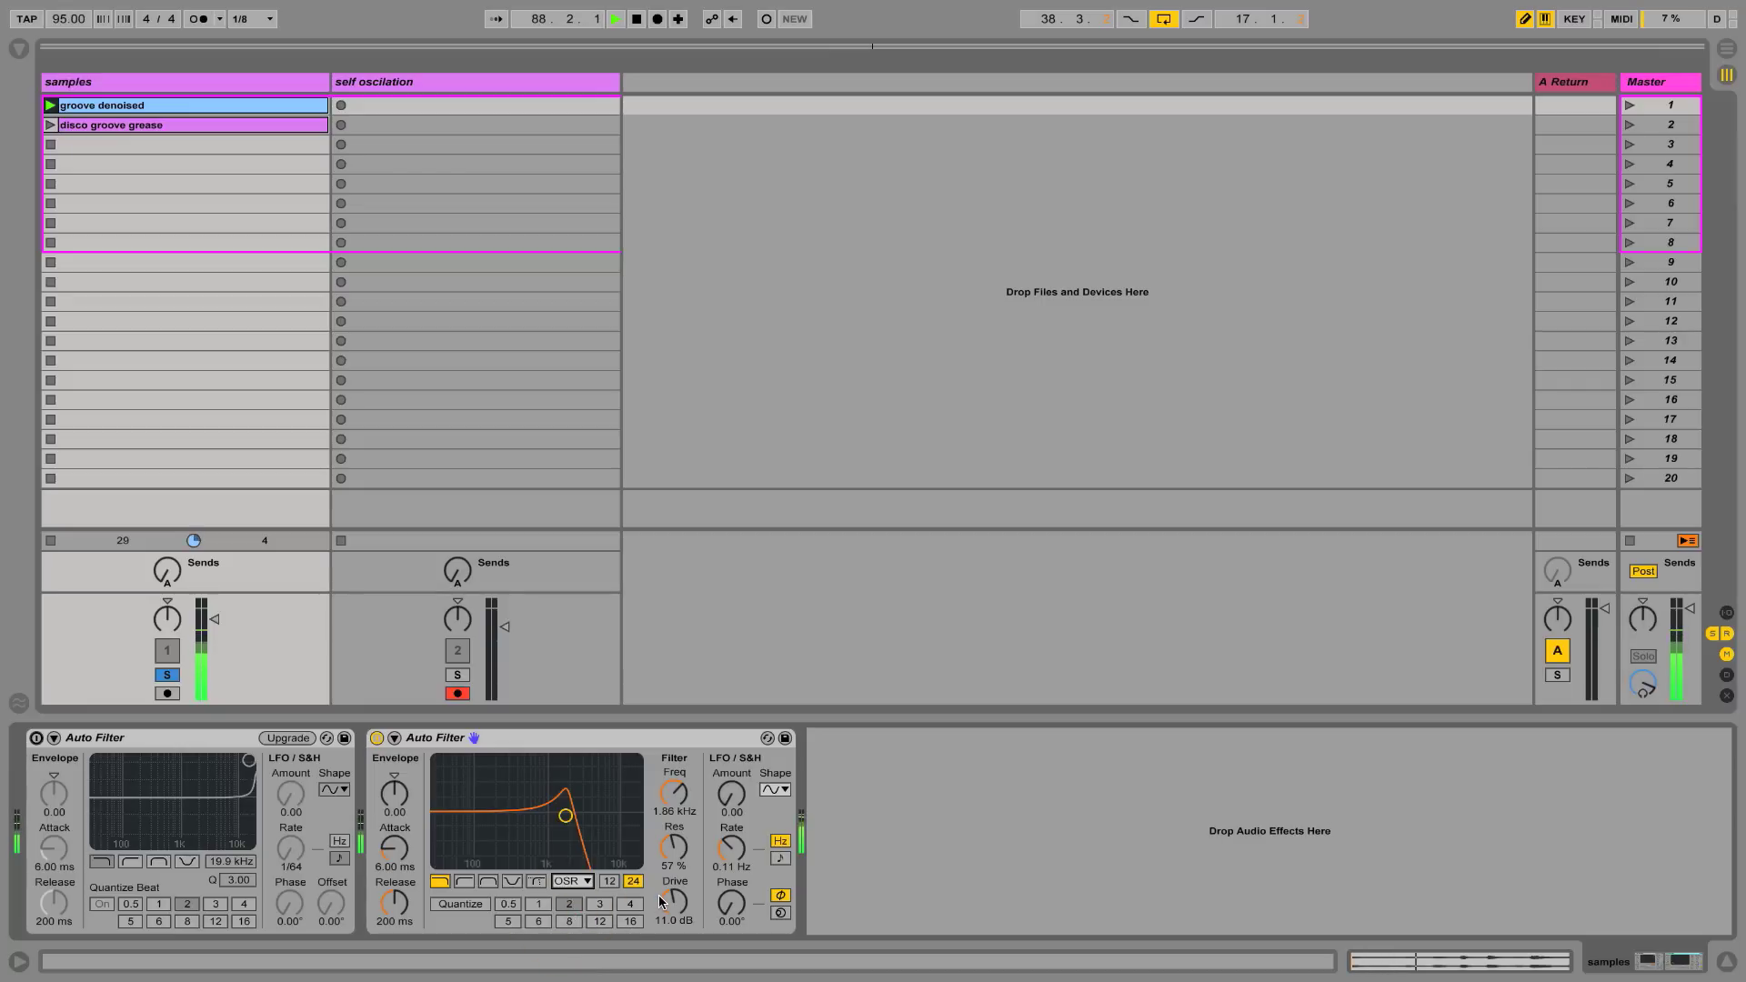
{"action": "left_click", "coordinate": [584, 885]}
{"action": "left_click", "coordinate": [570, 919]}
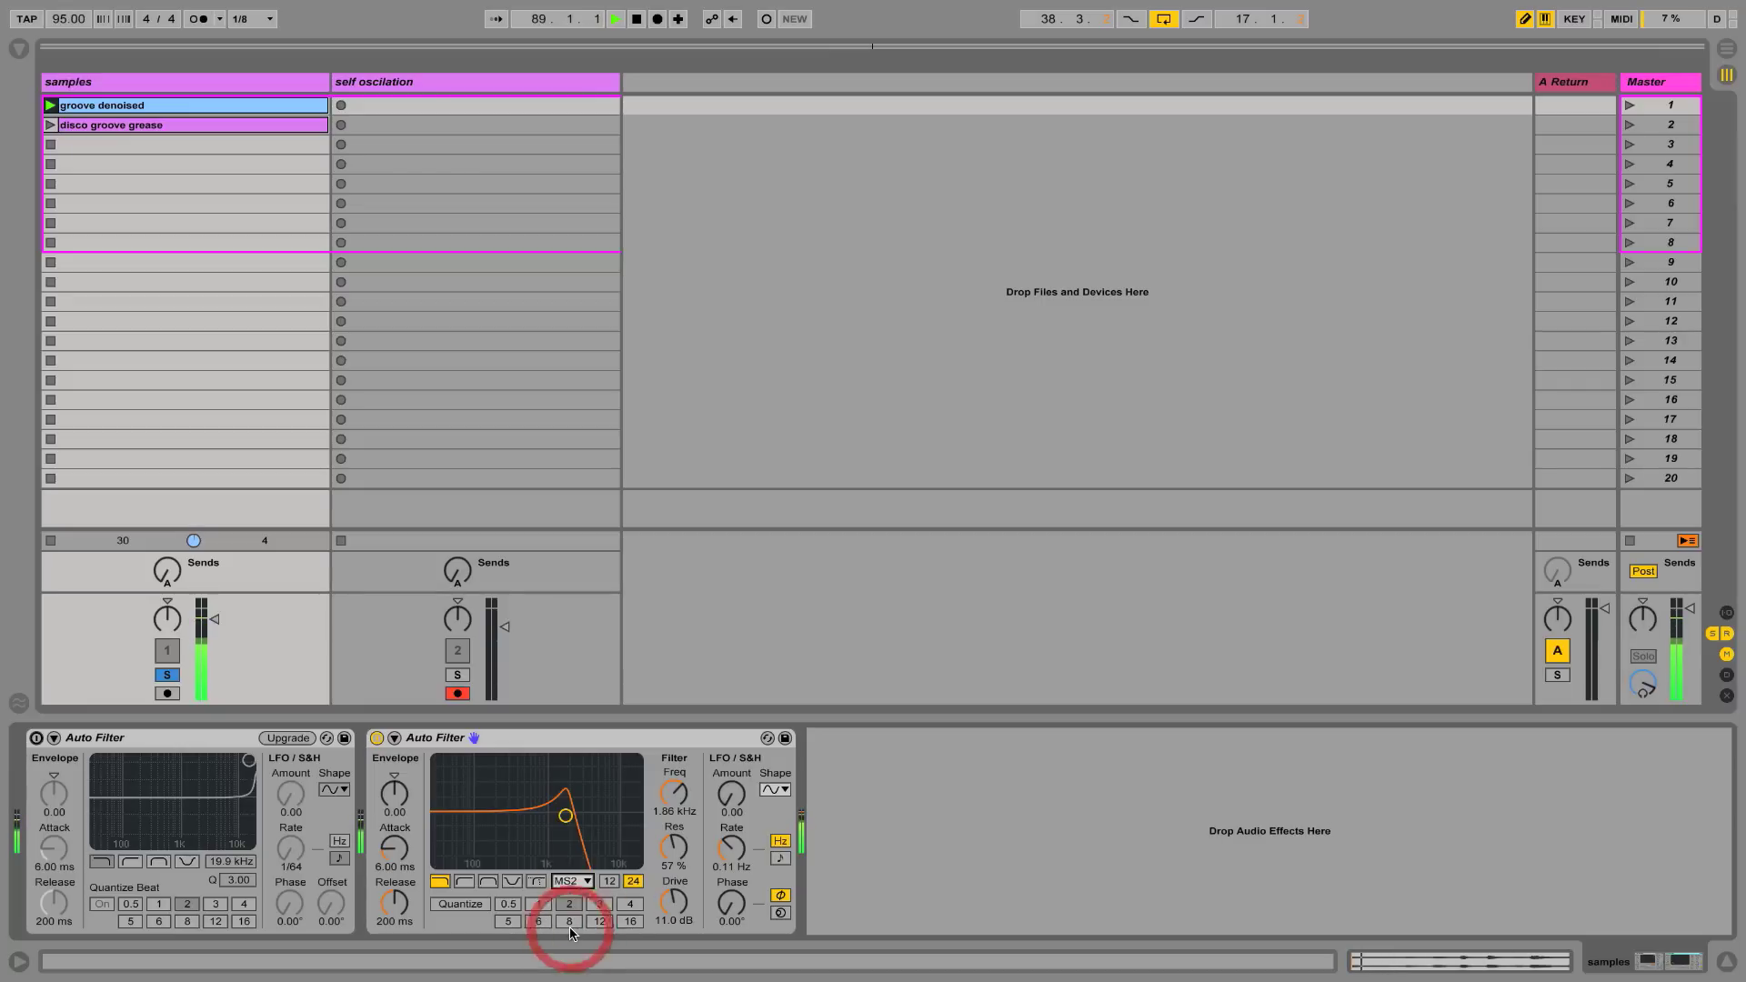
{"action": "left_click", "coordinate": [571, 884]}
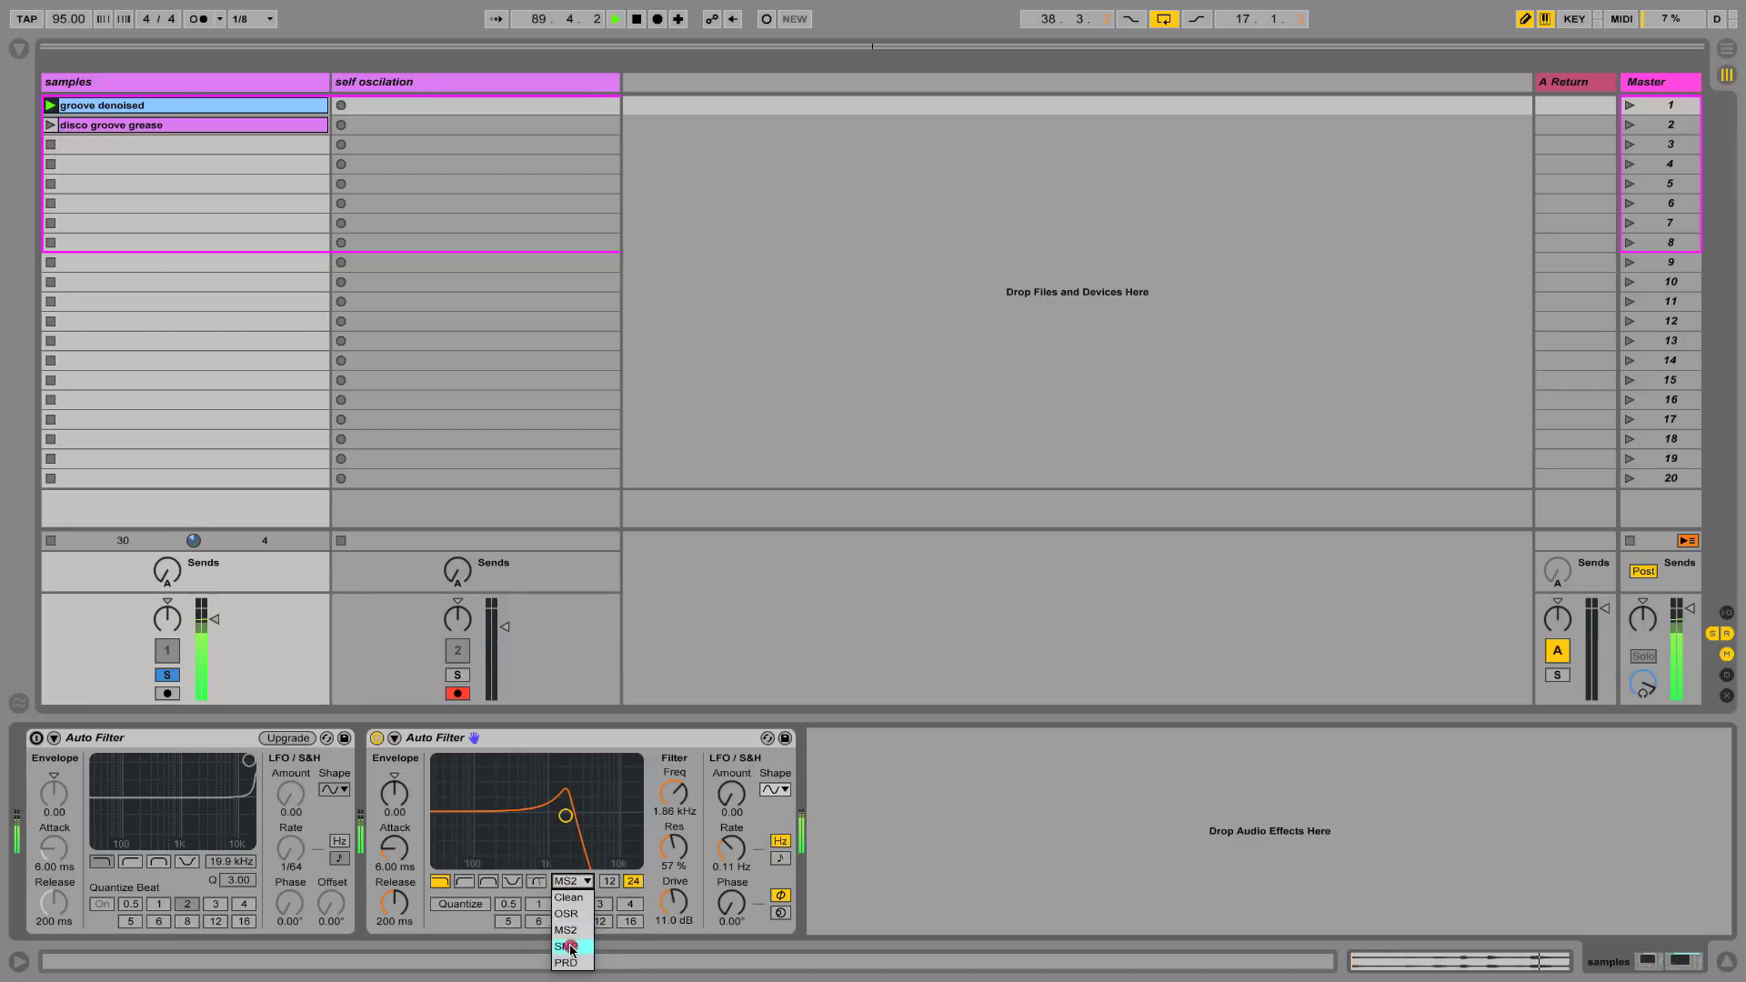
{"action": "left_click", "coordinate": [571, 928]}
{"action": "left_click", "coordinate": [568, 884]}
{"action": "left_click", "coordinate": [571, 938]}
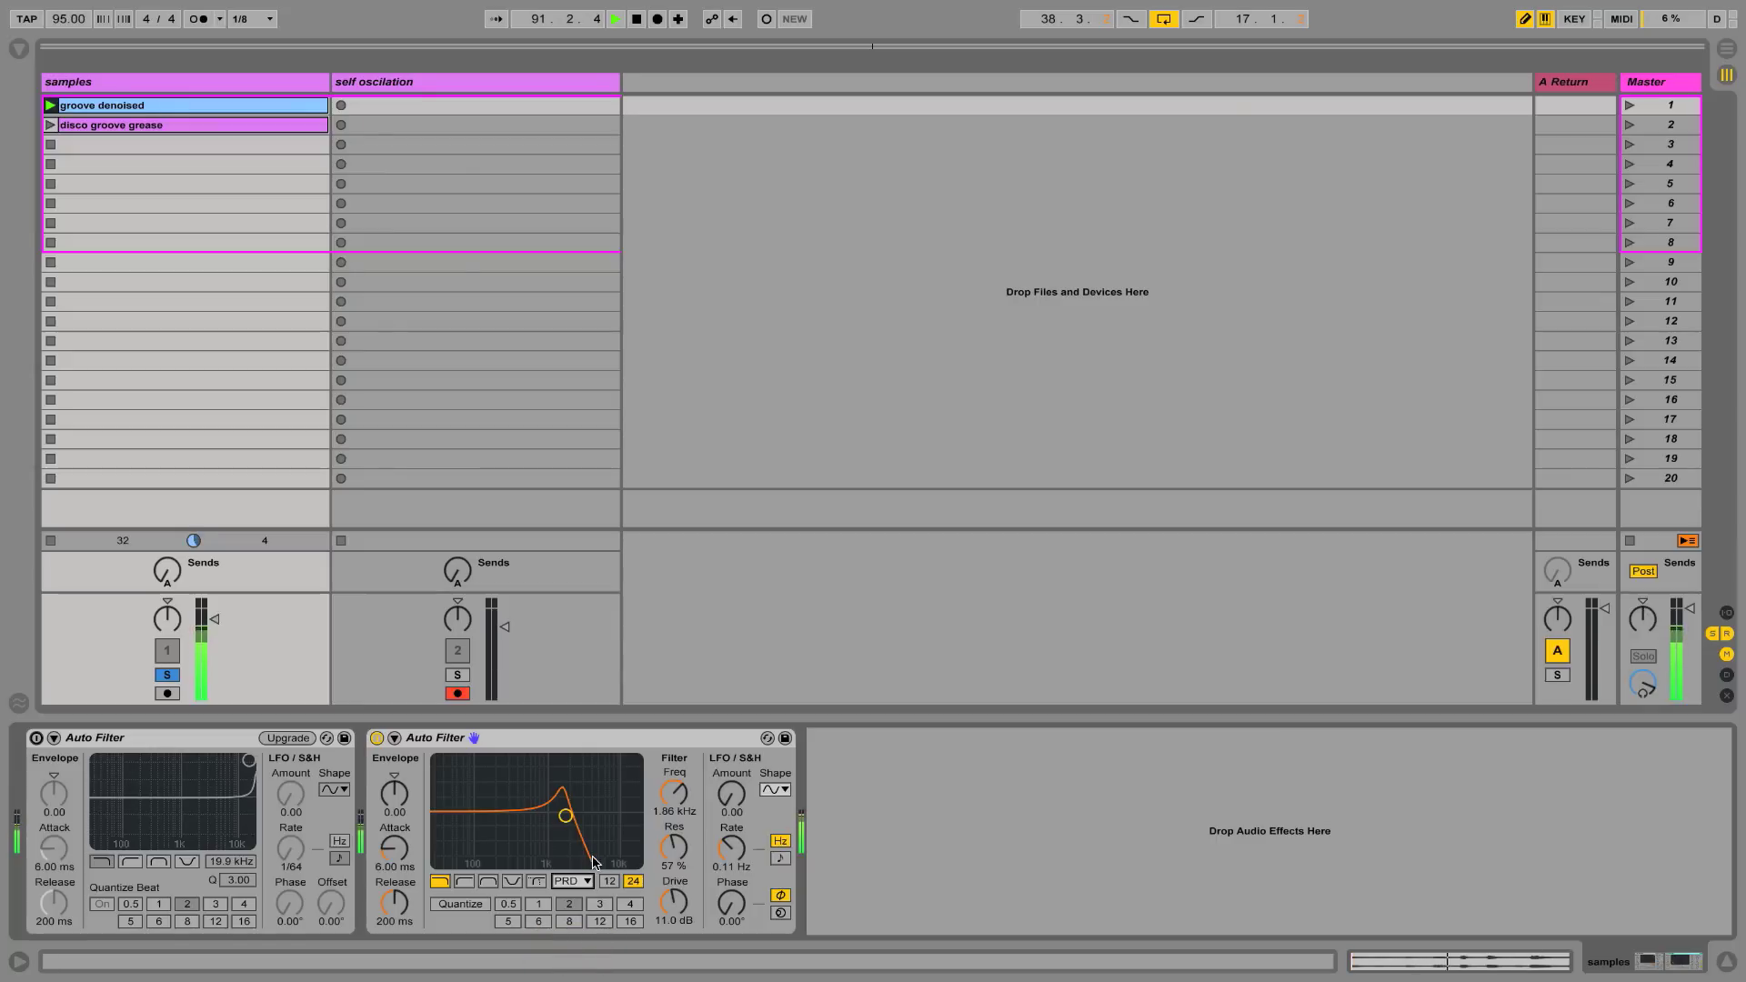
Lower the Auto Filter cutoff to 278 Hz and switch the circuit to OSR
{"action": "mouse_move", "coordinate": [656, 802]}
{"action": "left_mouse_down"}
{"action": "mouse_move", "coordinate": [656, 862]}
{"action": "mouse_move", "coordinate": [676, 800]}
{"action": "left_mouse_up"}
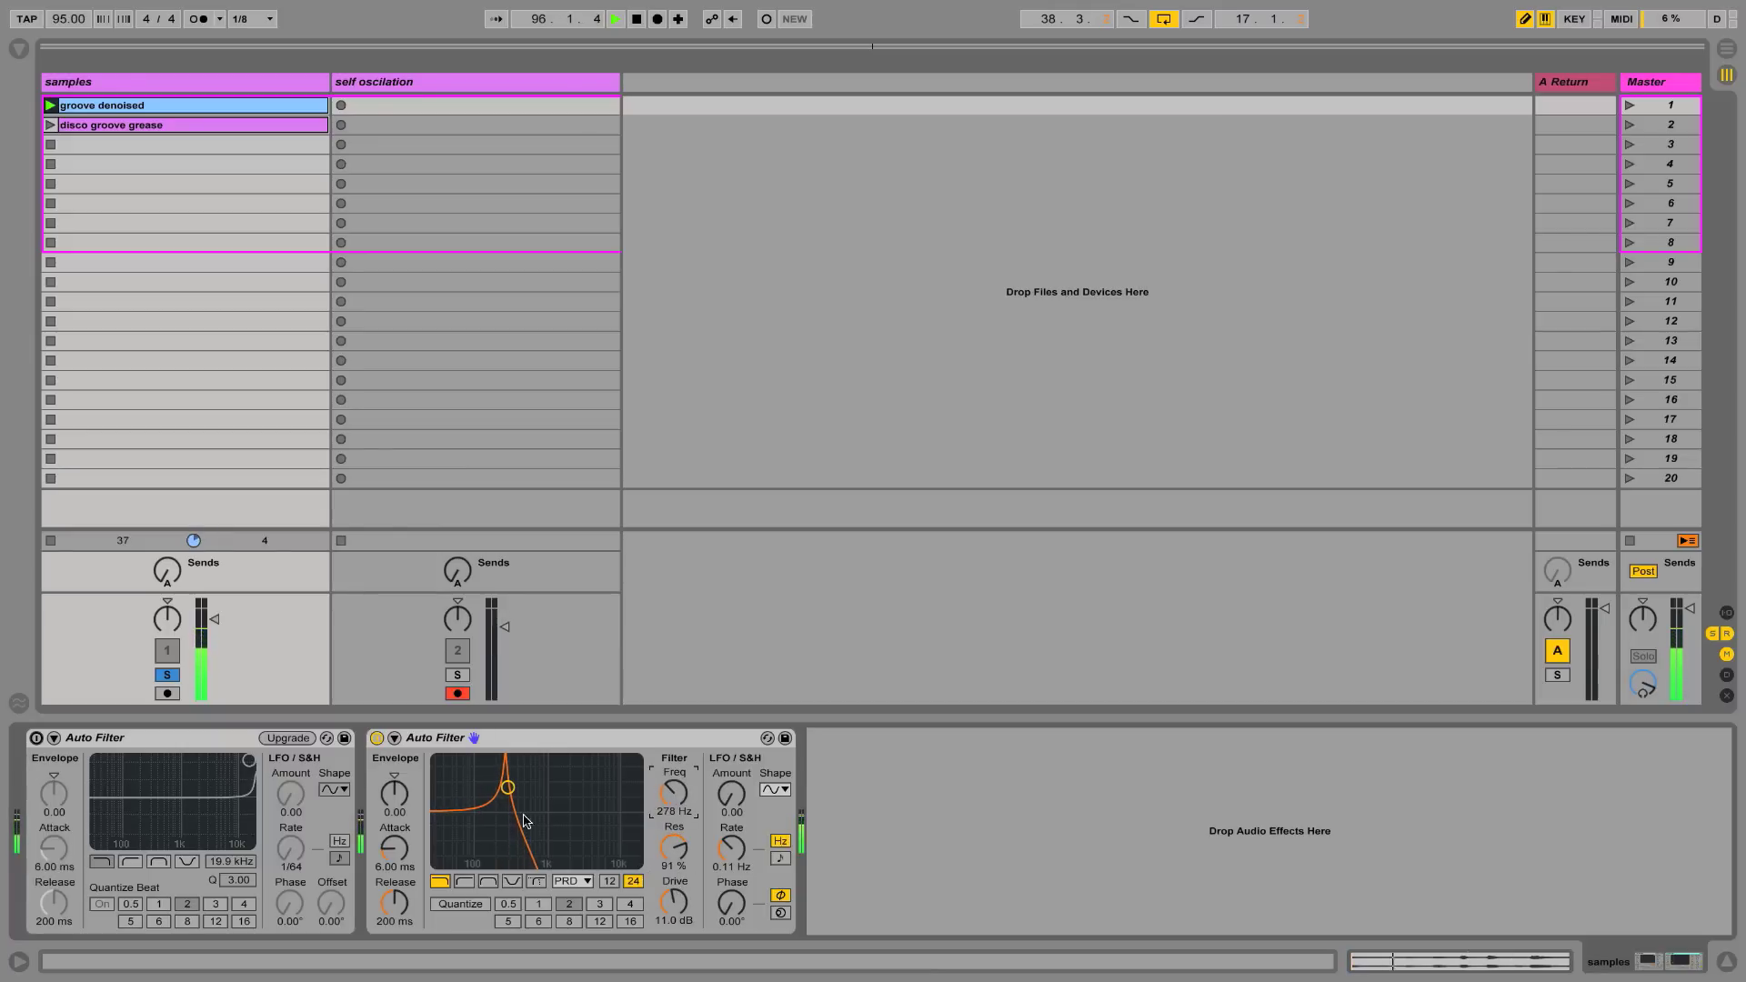
{"action": "left_click", "coordinate": [574, 883]}
{"action": "left_click", "coordinate": [571, 914]}
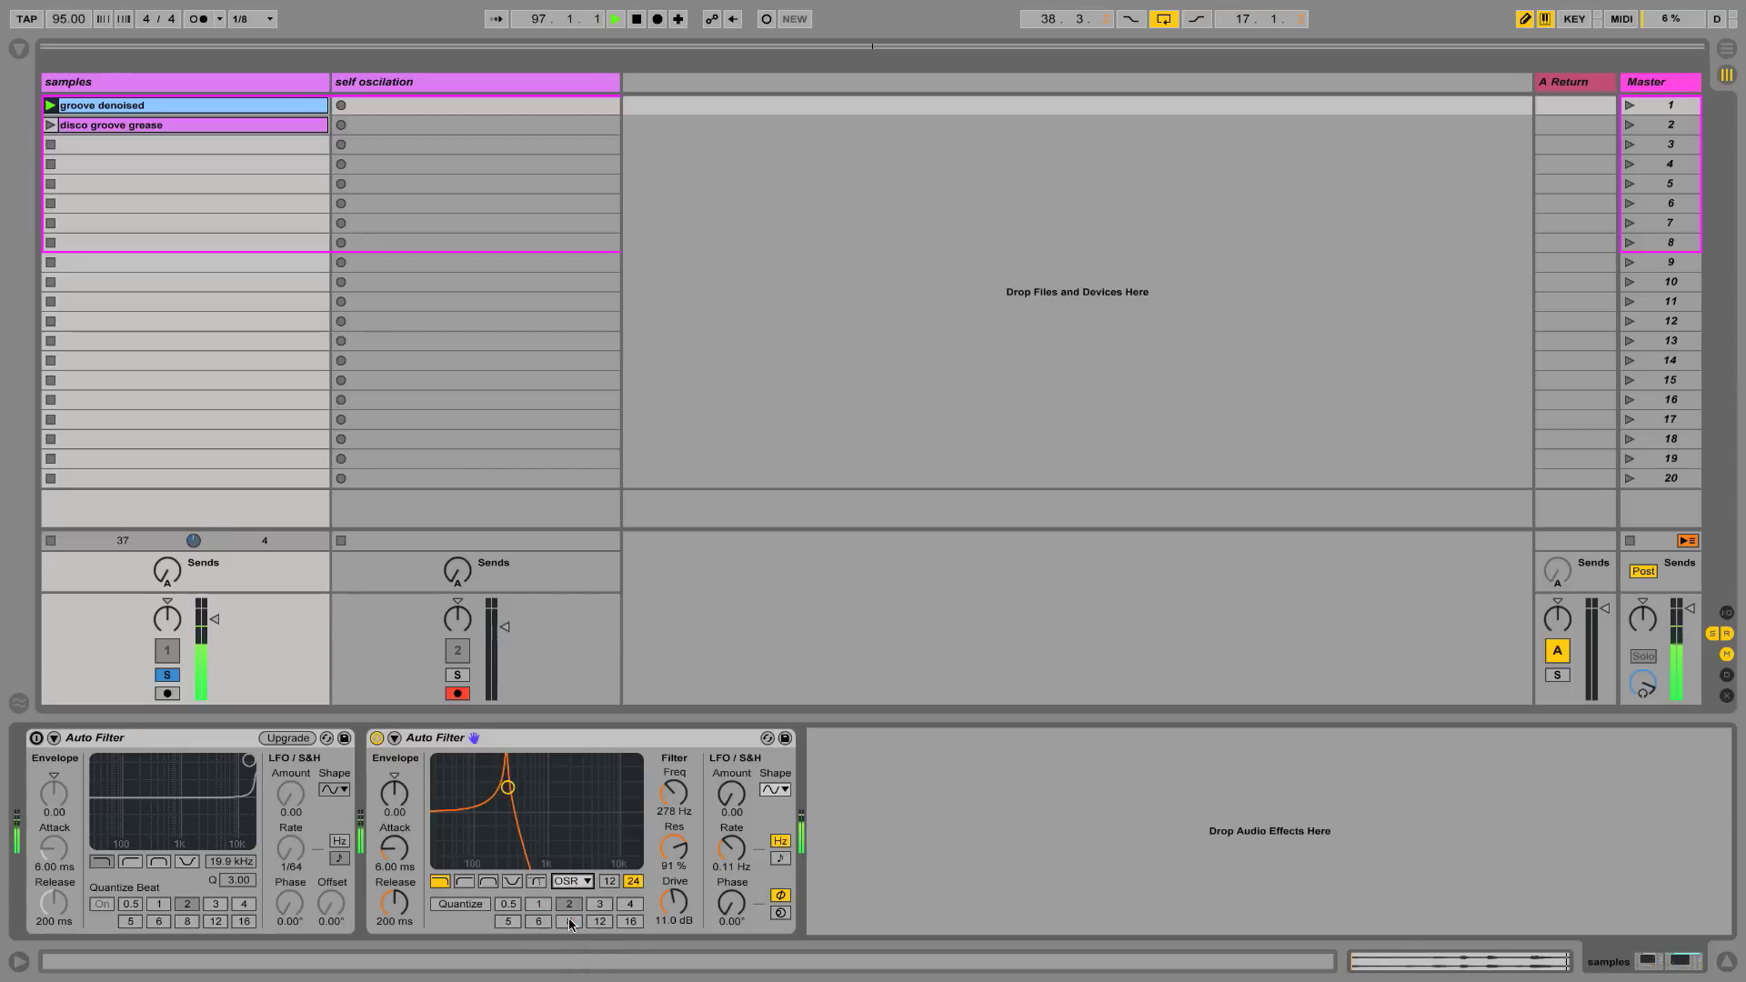
{"action": "left_click", "coordinate": [585, 883]}
{"action": "left_click", "coordinate": [572, 881]}
{"action": "left_click", "coordinate": [570, 914]}
Step through MS2, SMP and PRD circuits, then launch the disco groove grease clip
{"action": "left_click", "coordinate": [580, 883]}
{"action": "left_click", "coordinate": [579, 926]}
{"action": "left_click", "coordinate": [582, 884]}
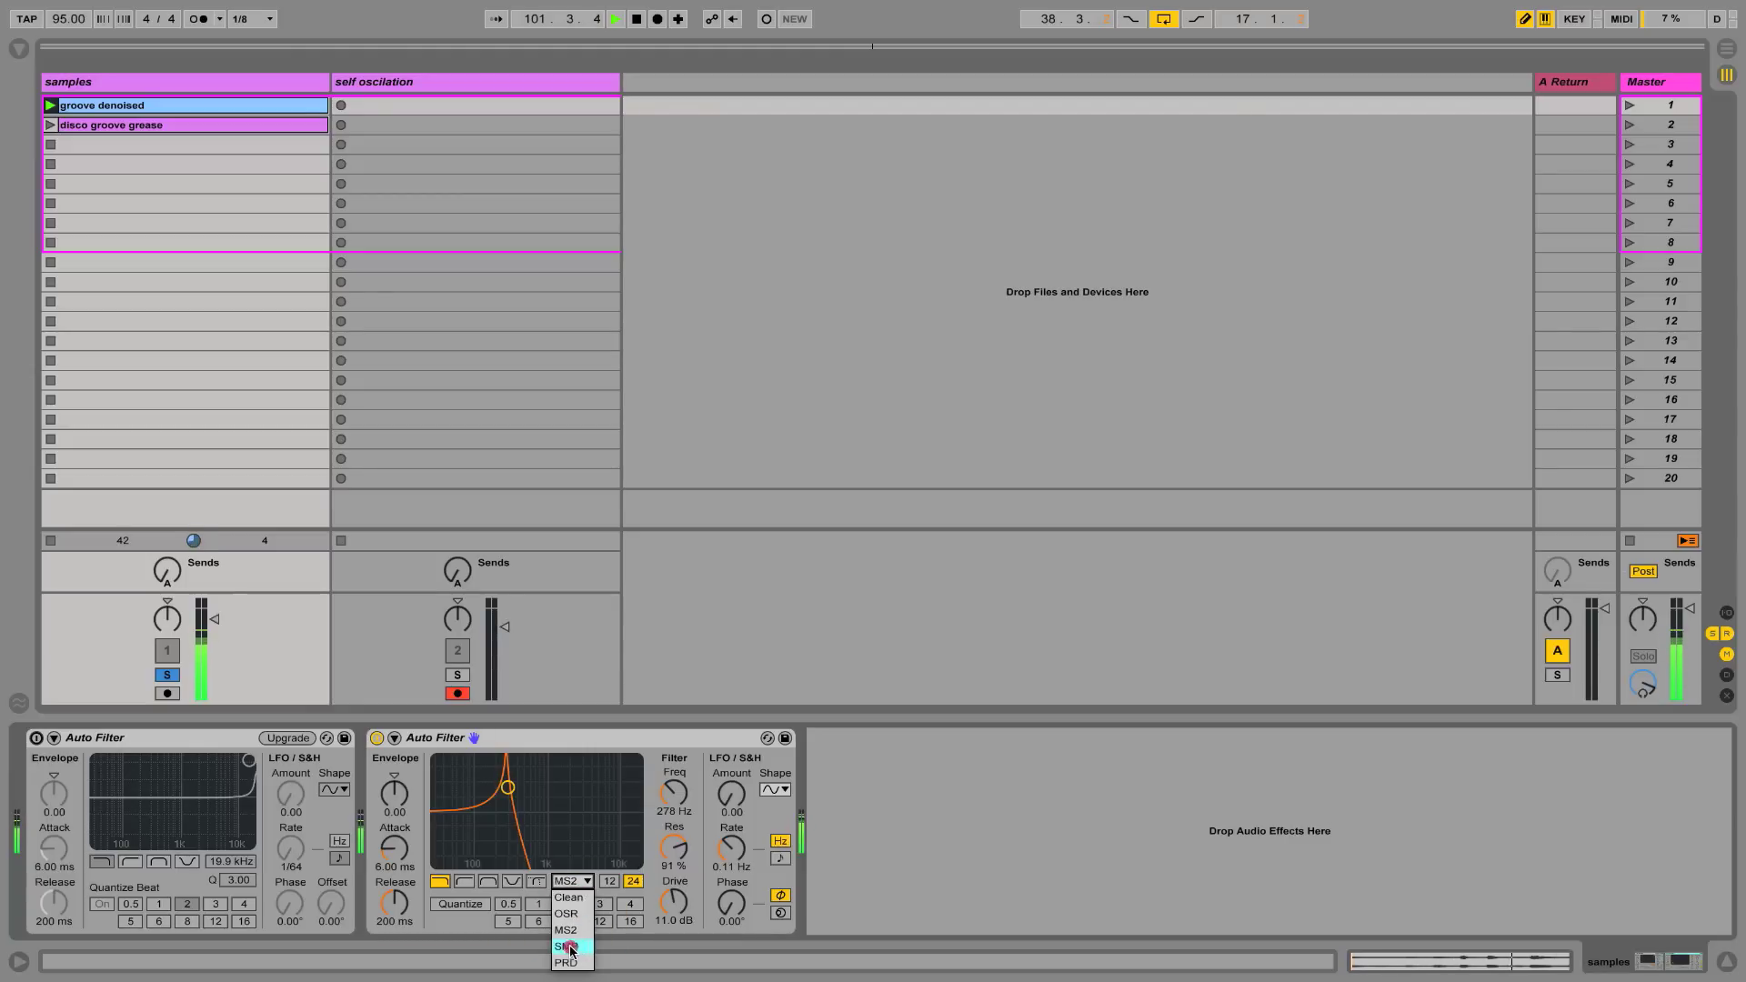
{"action": "left_click", "coordinate": [570, 950]}
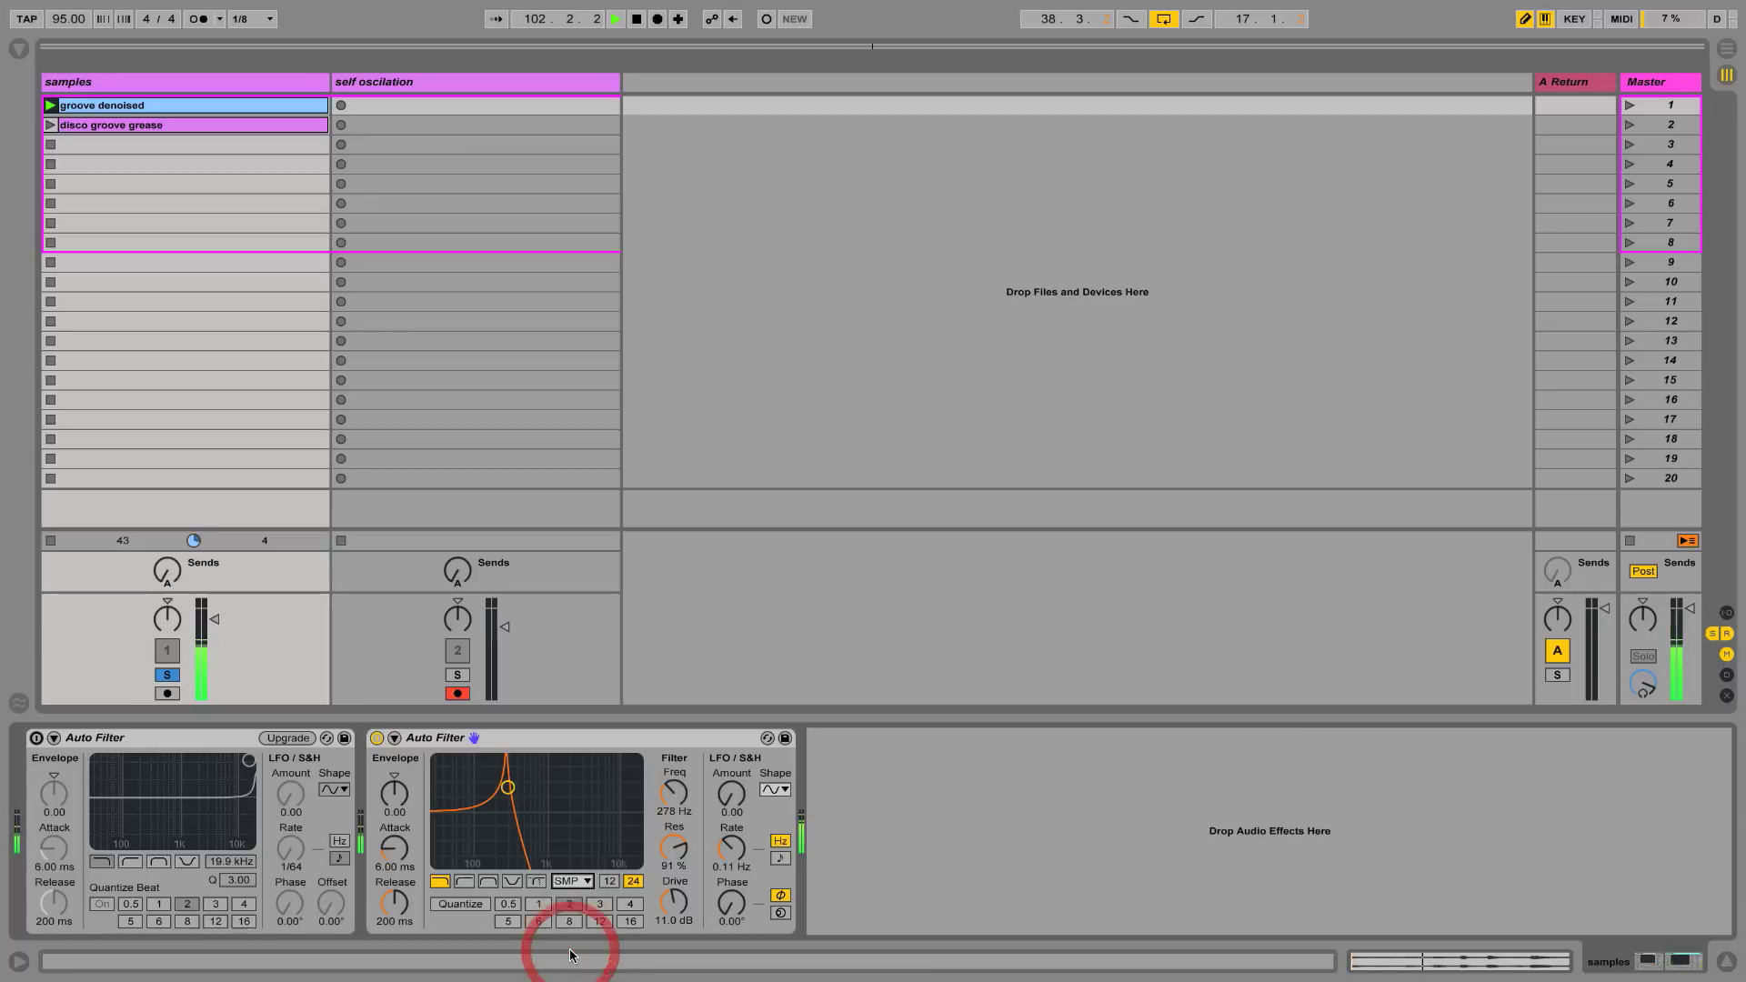
{"action": "left_click", "coordinate": [583, 885]}
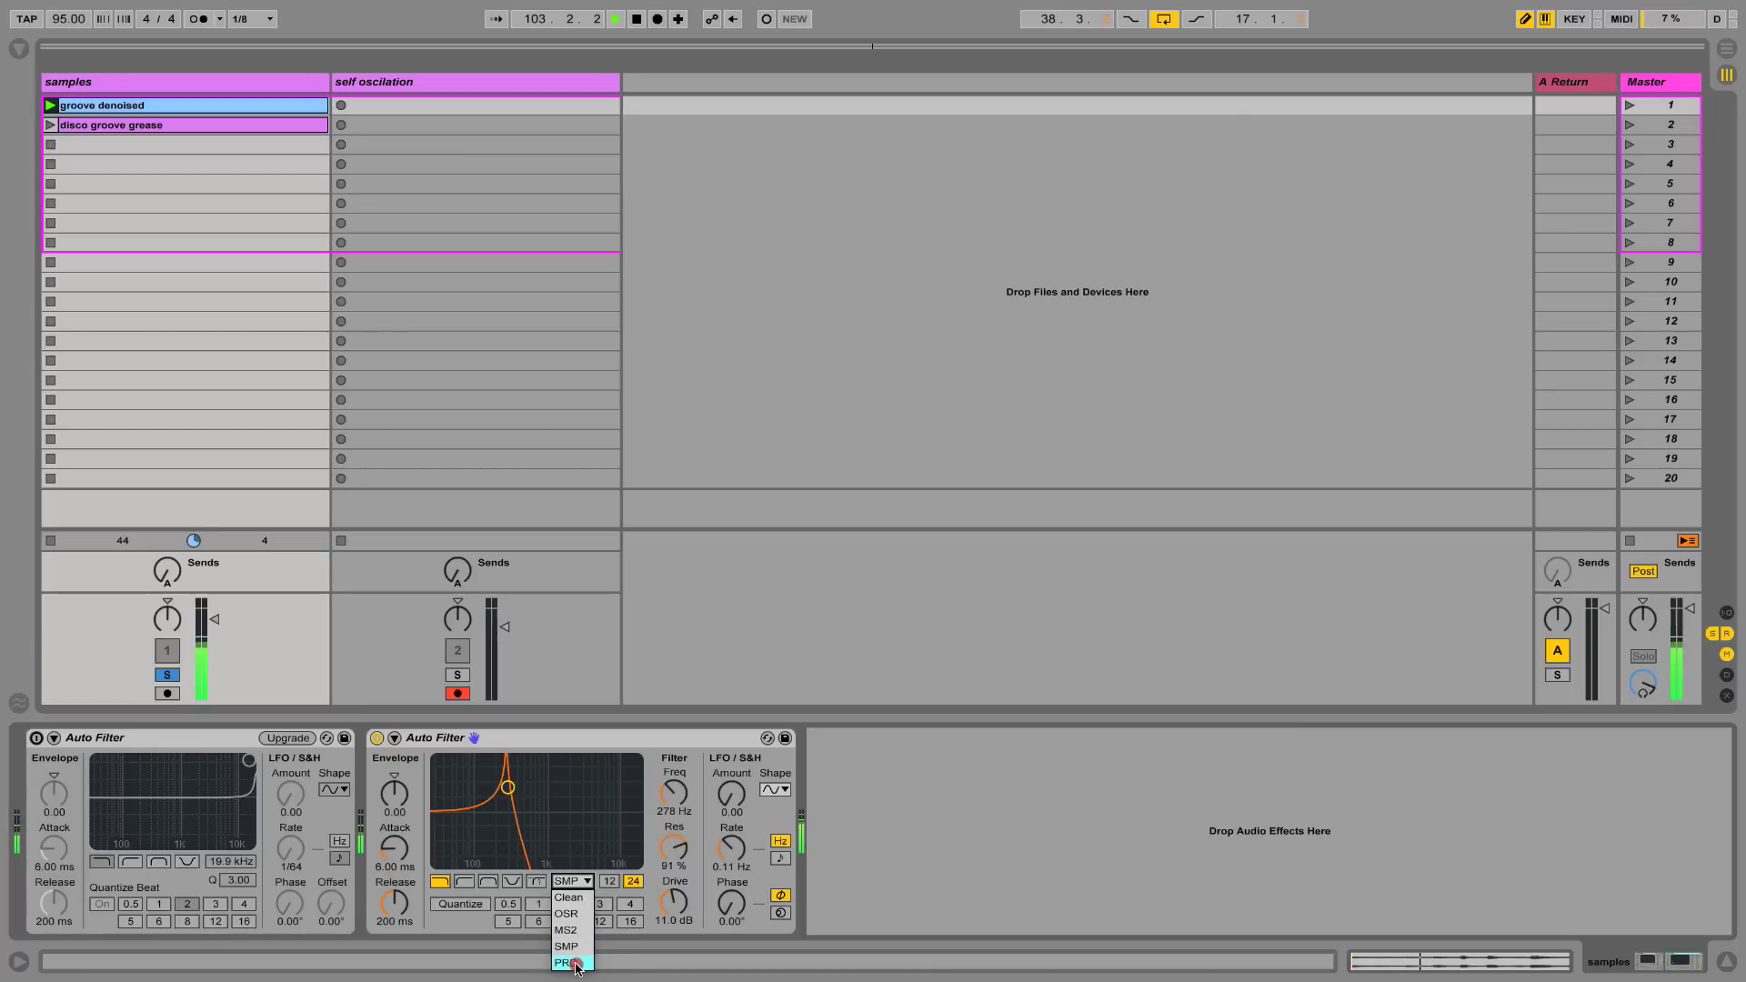
{"action": "left_click", "coordinate": [574, 963]}
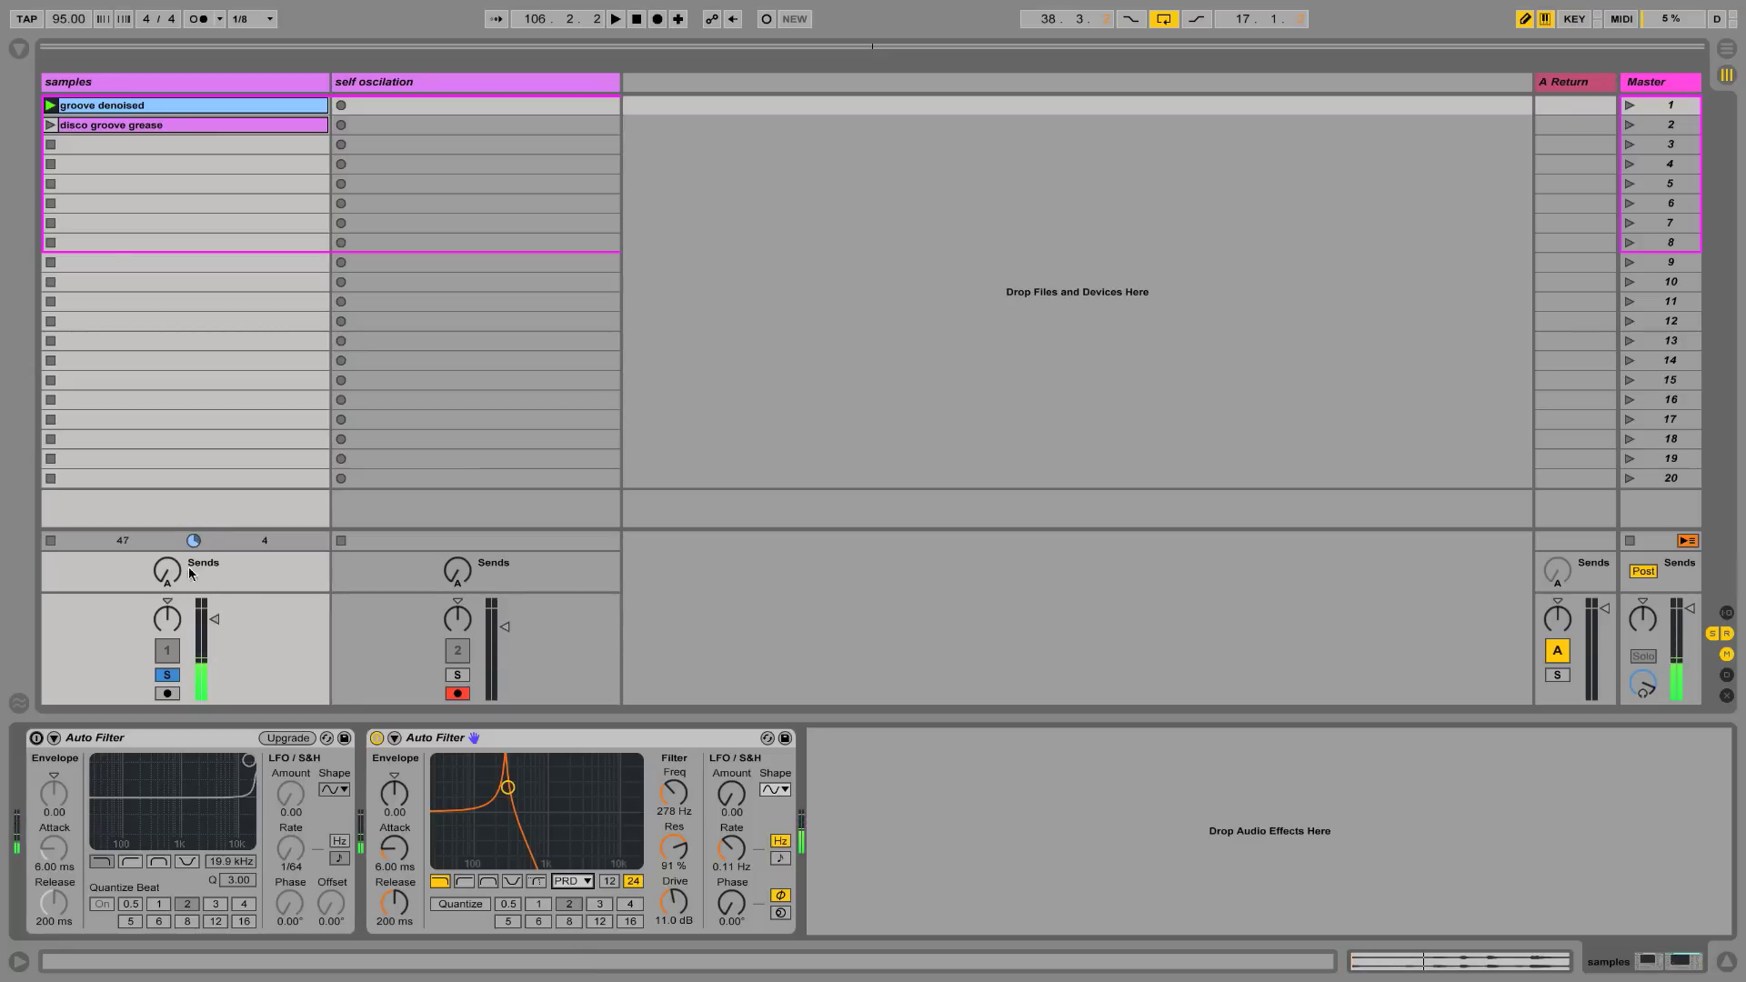
{"action": "left_click", "coordinate": [50, 125]}
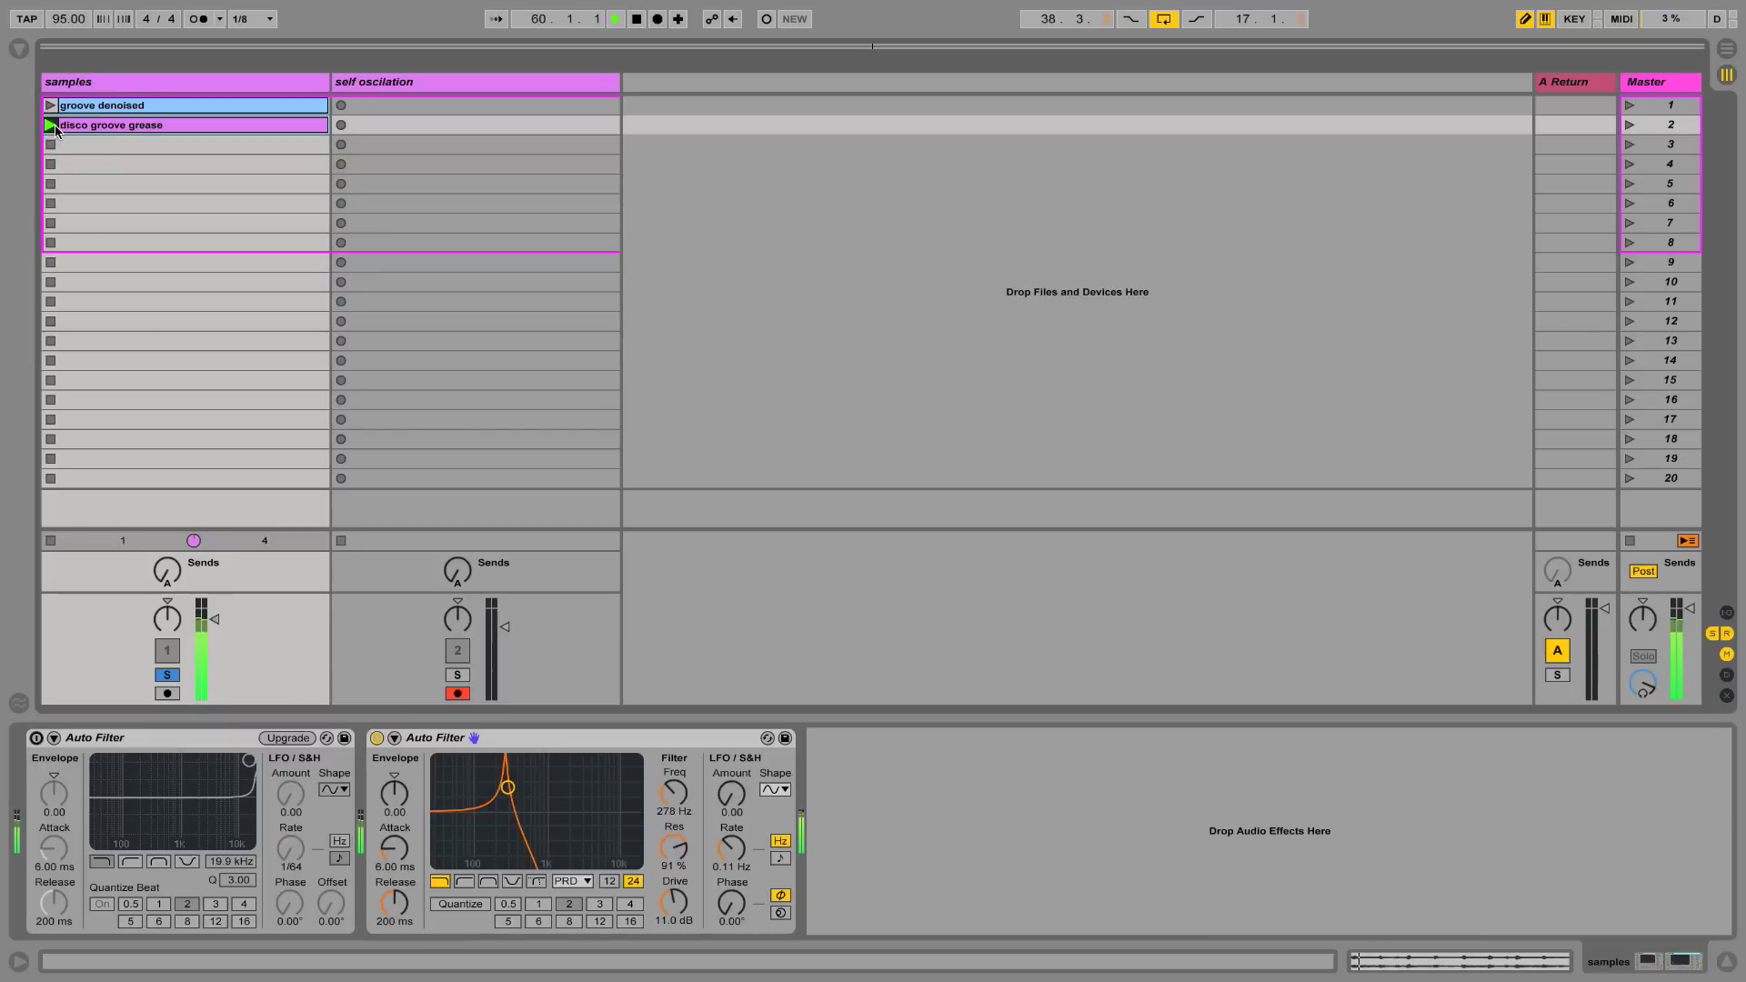
Compare playback with the second Auto Filter off and on, lowering the samples track volume
{"action": "key", "text": "b"}
{"action": "left_click", "coordinate": [377, 737]}
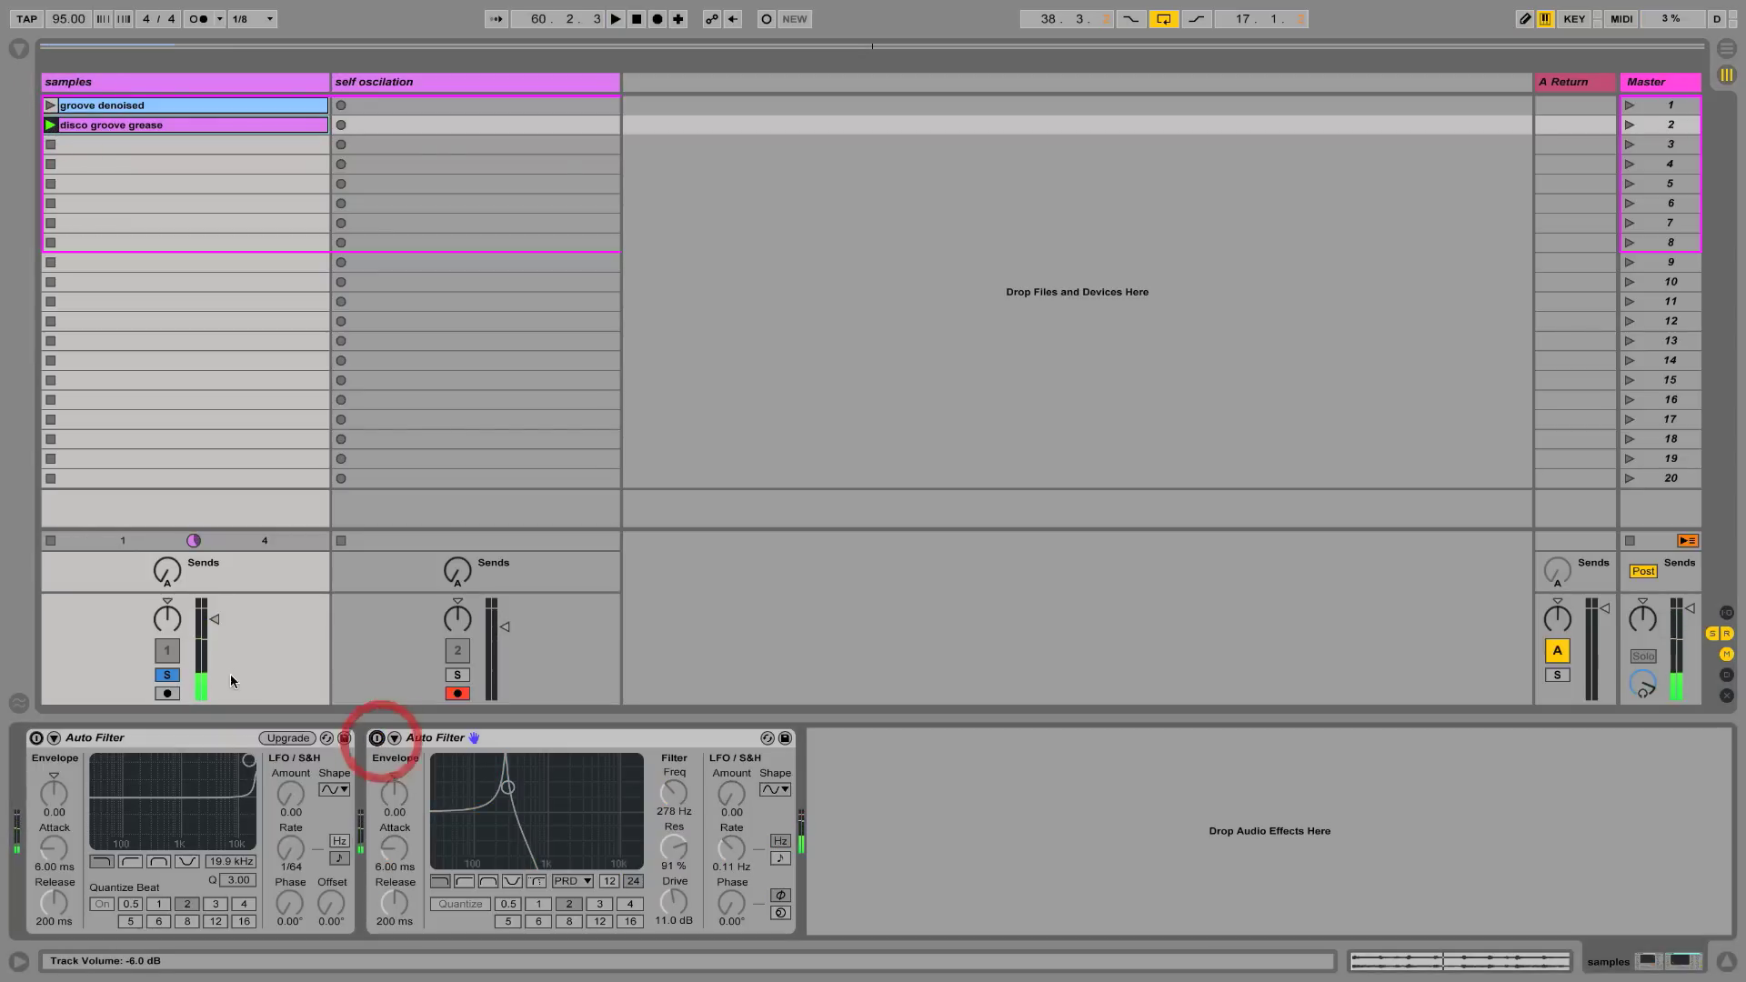
{"action": "left_click_drag", "start_coordinate": [231, 674], "coordinate": [231, 686]}
{"action": "key", "text": "space"}
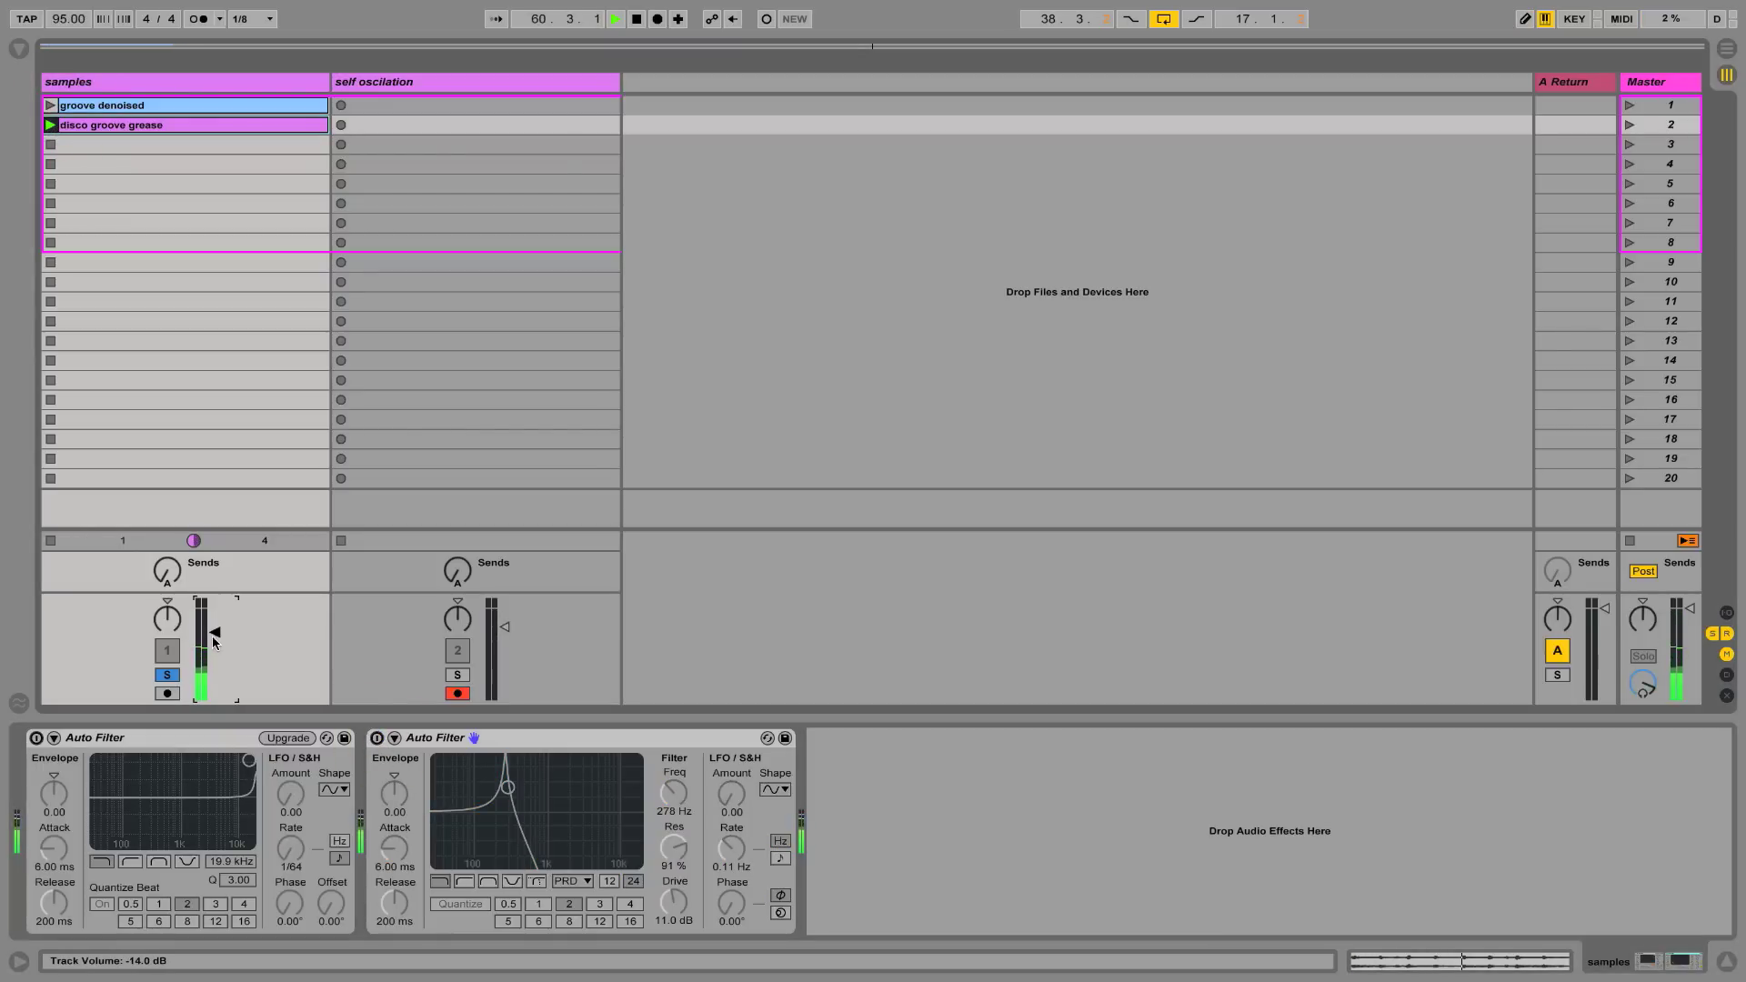
{"action": "left_click", "coordinate": [376, 738]}
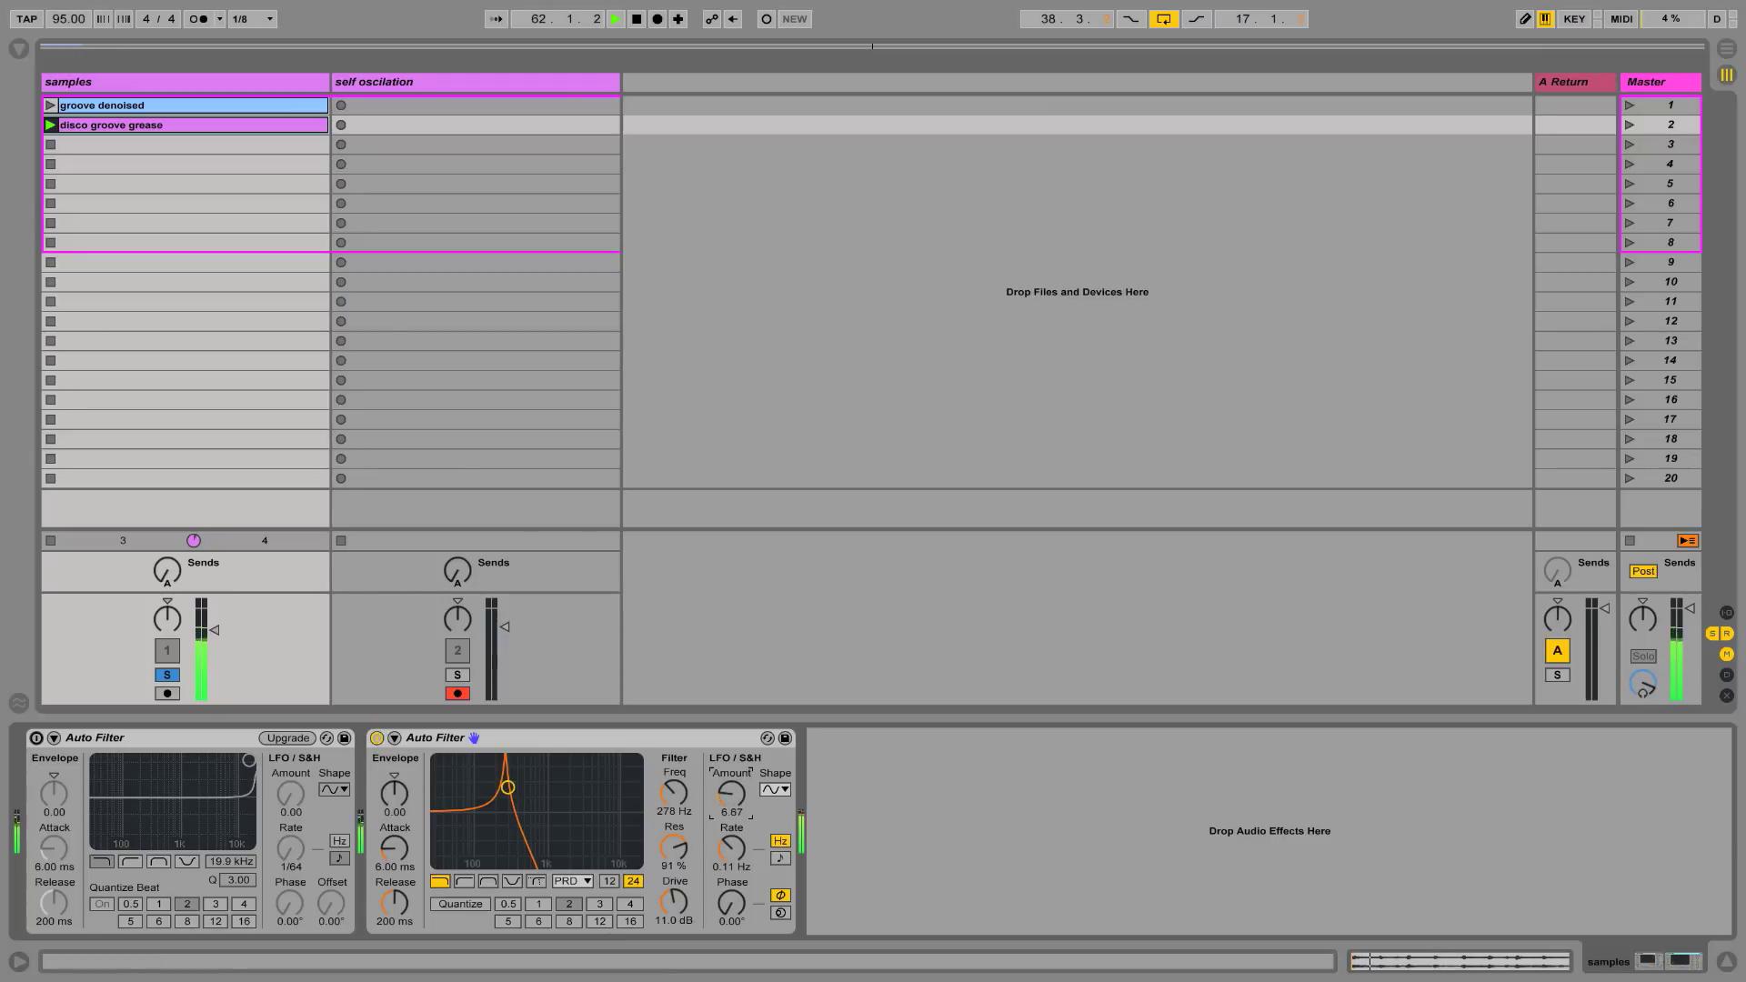
Add a Spectrum after the filter from Audio Effects and enlarge its display without the browser
{"action": "left_click", "coordinate": [19, 49]}
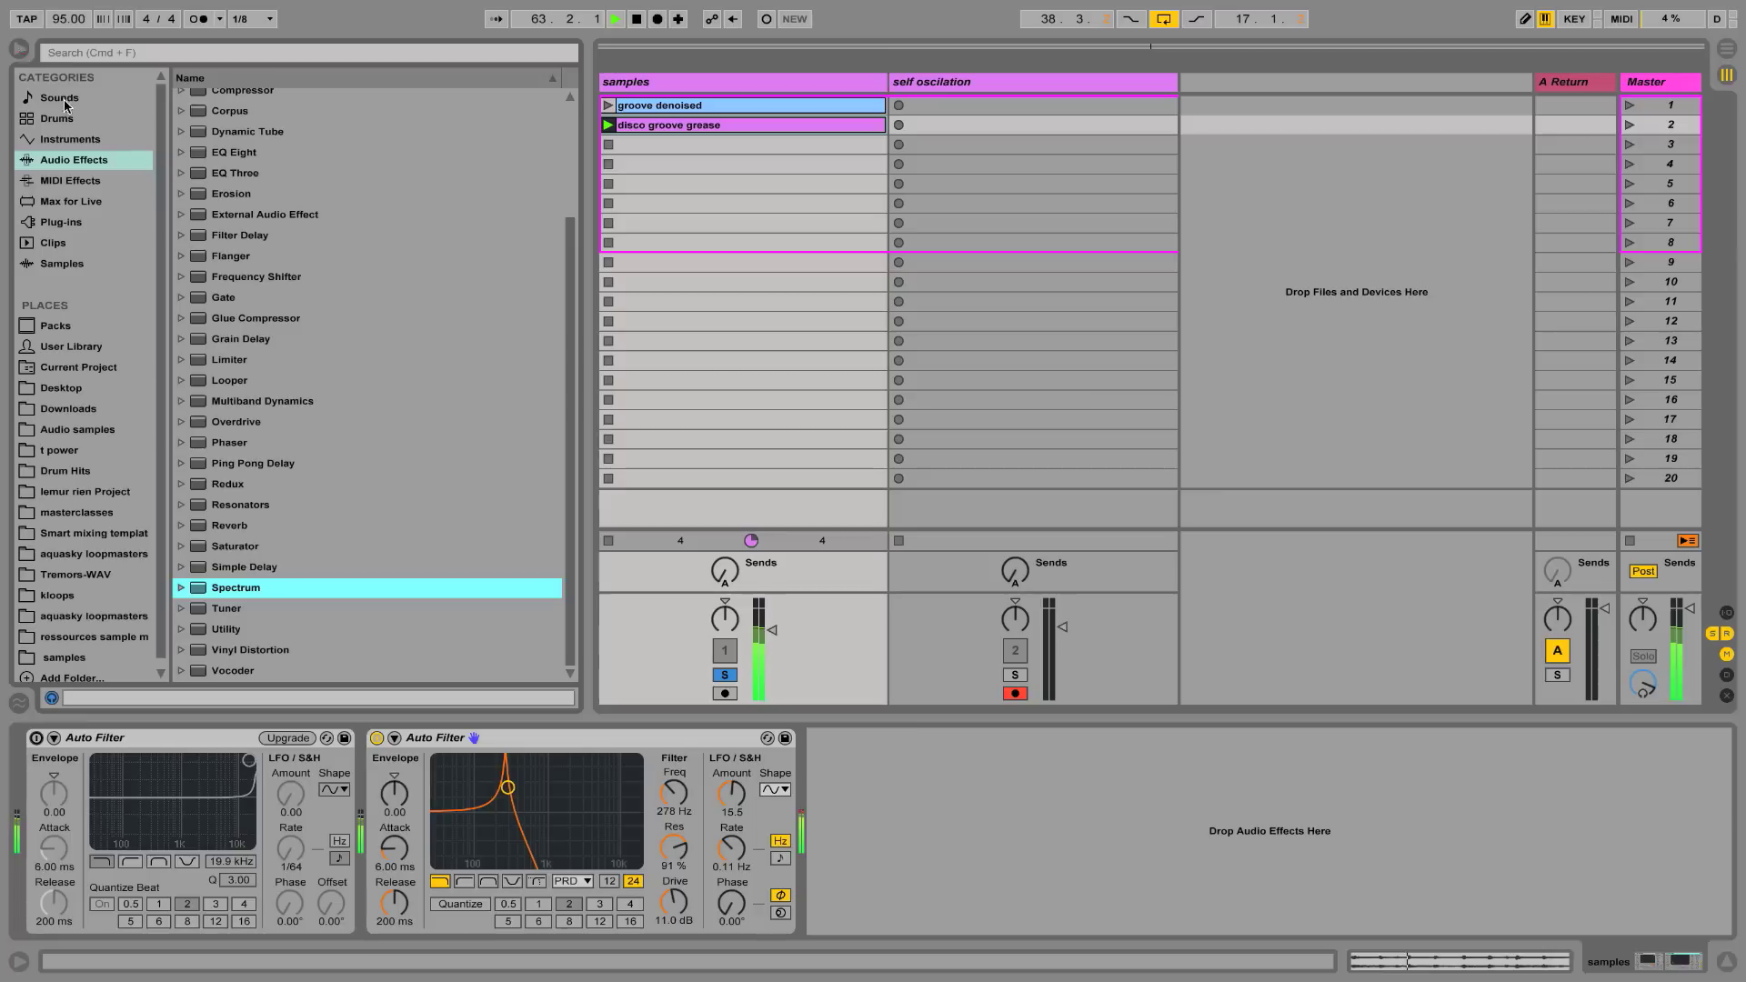
{"action": "double_click", "coordinate": [219, 589]}
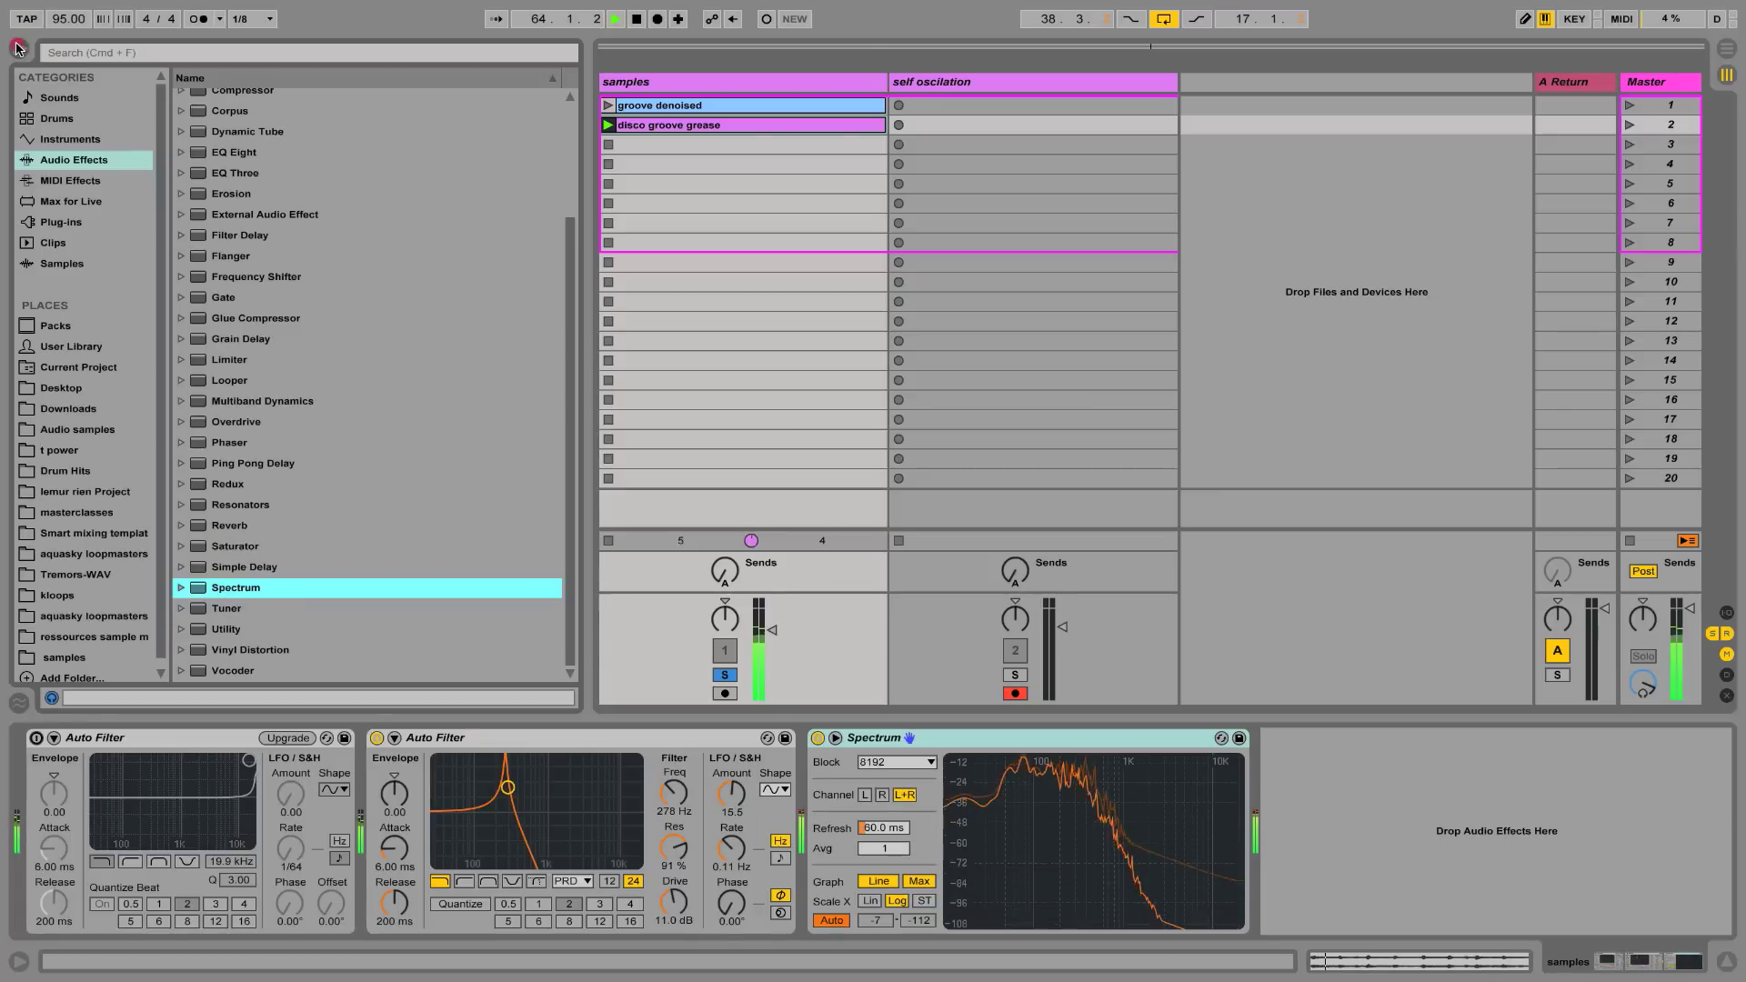
{"action": "double_click", "coordinate": [1054, 878]}
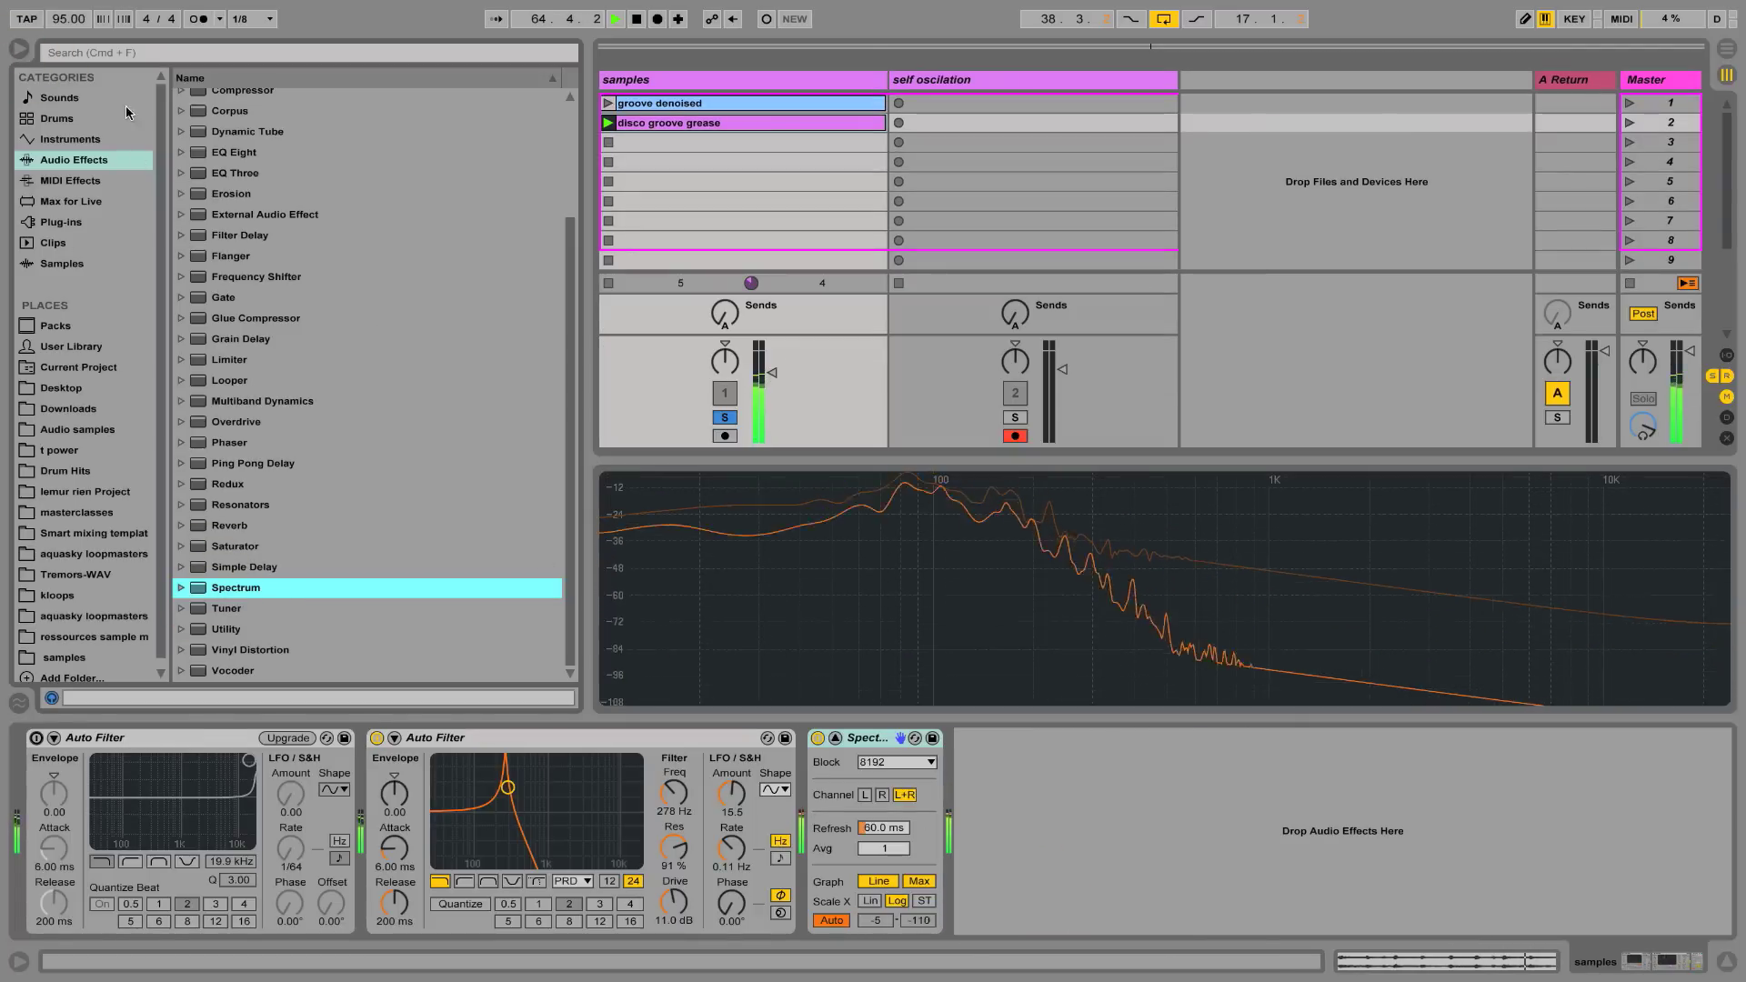
{"action": "left_click", "coordinate": [19, 48]}
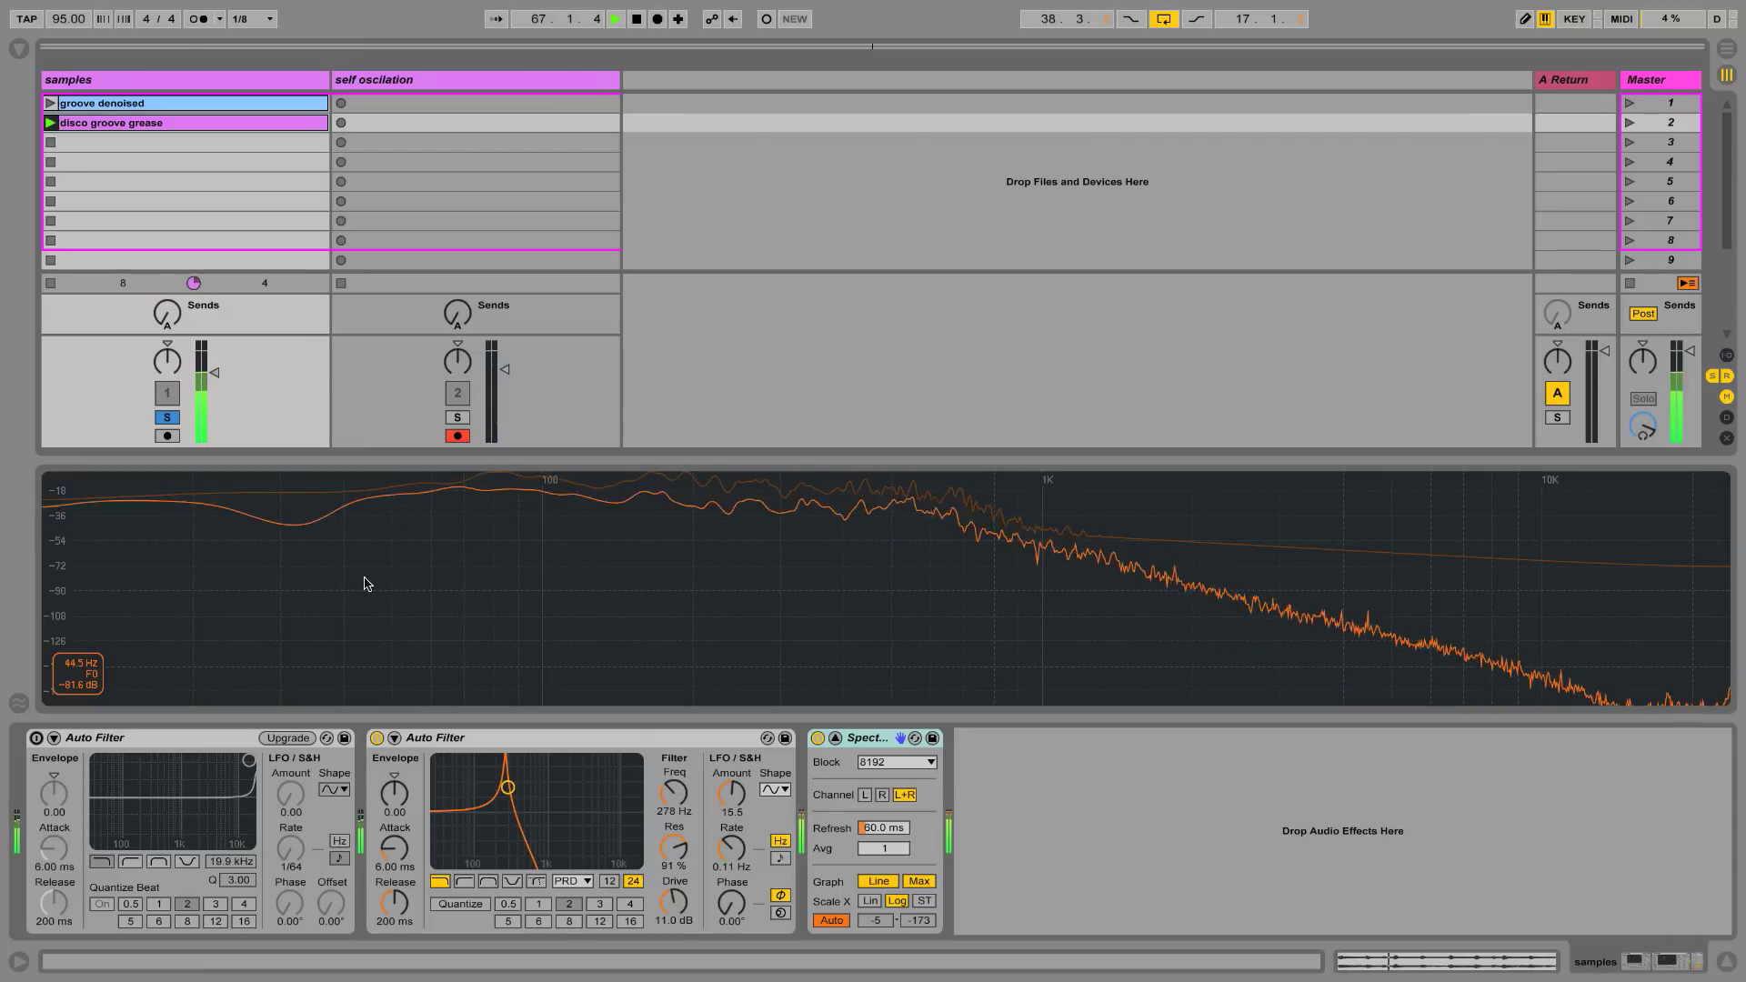
Try the Clean circuit on the second Auto Filter, then settle on MS2
{"action": "left_click", "coordinate": [564, 878]}
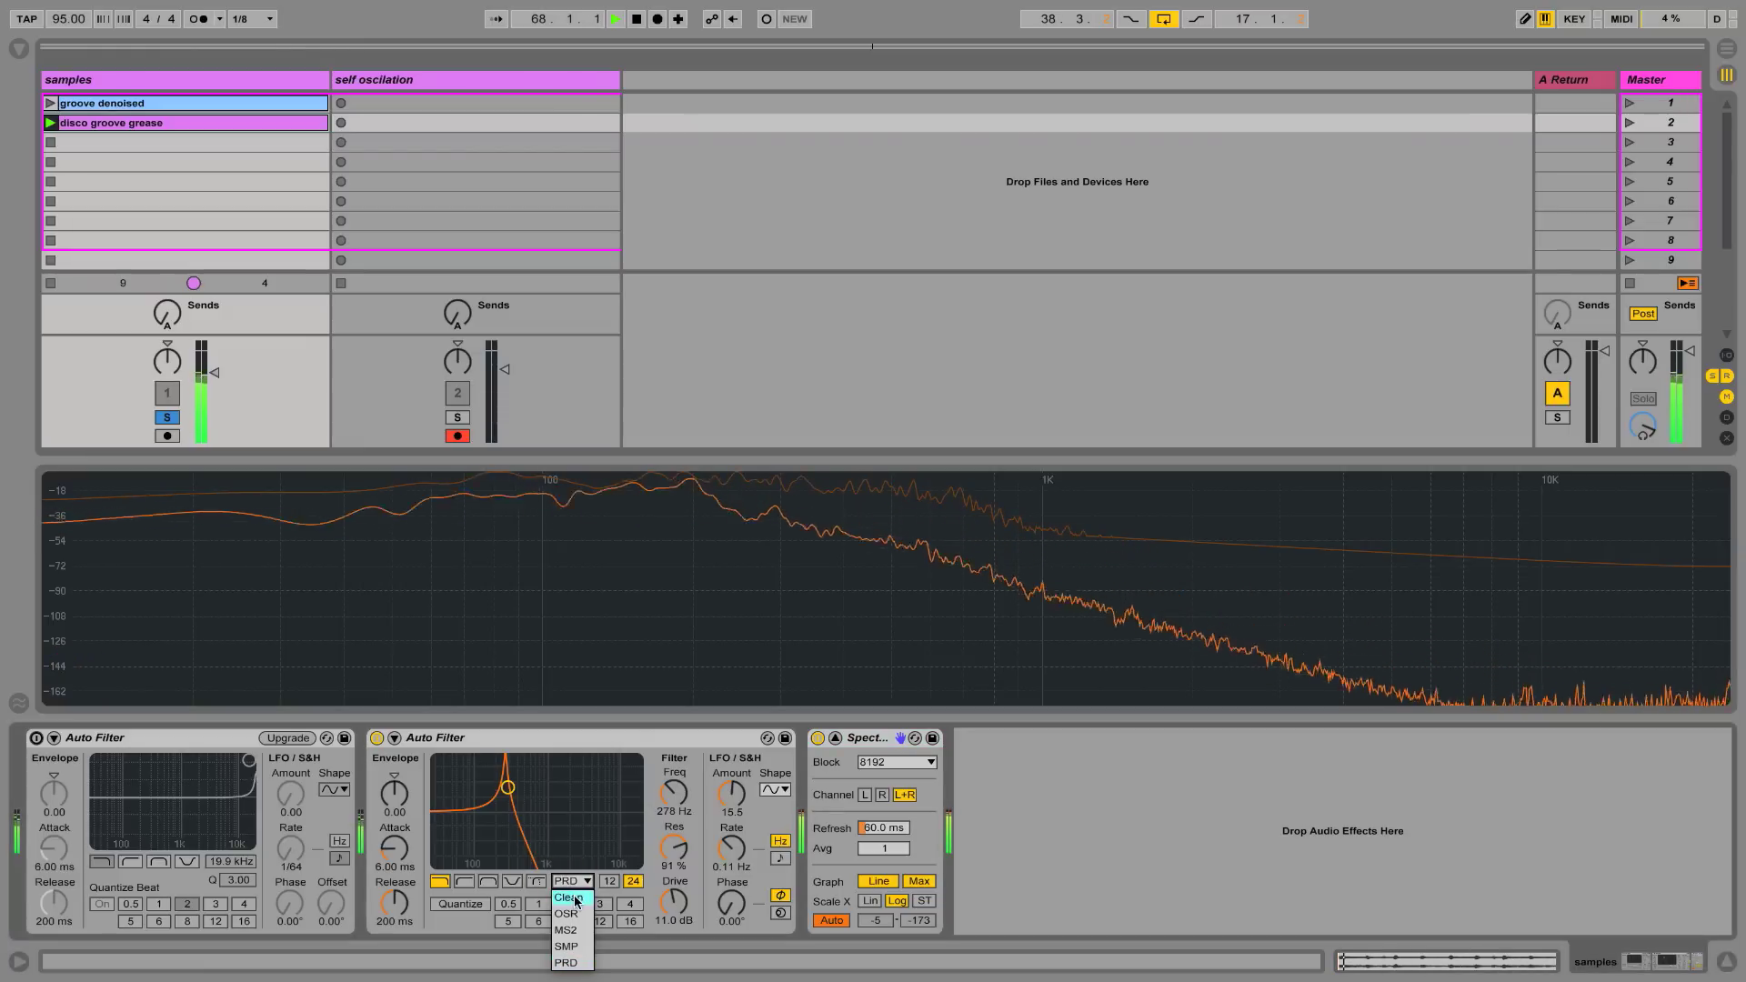
{"action": "left_click", "coordinate": [575, 901]}
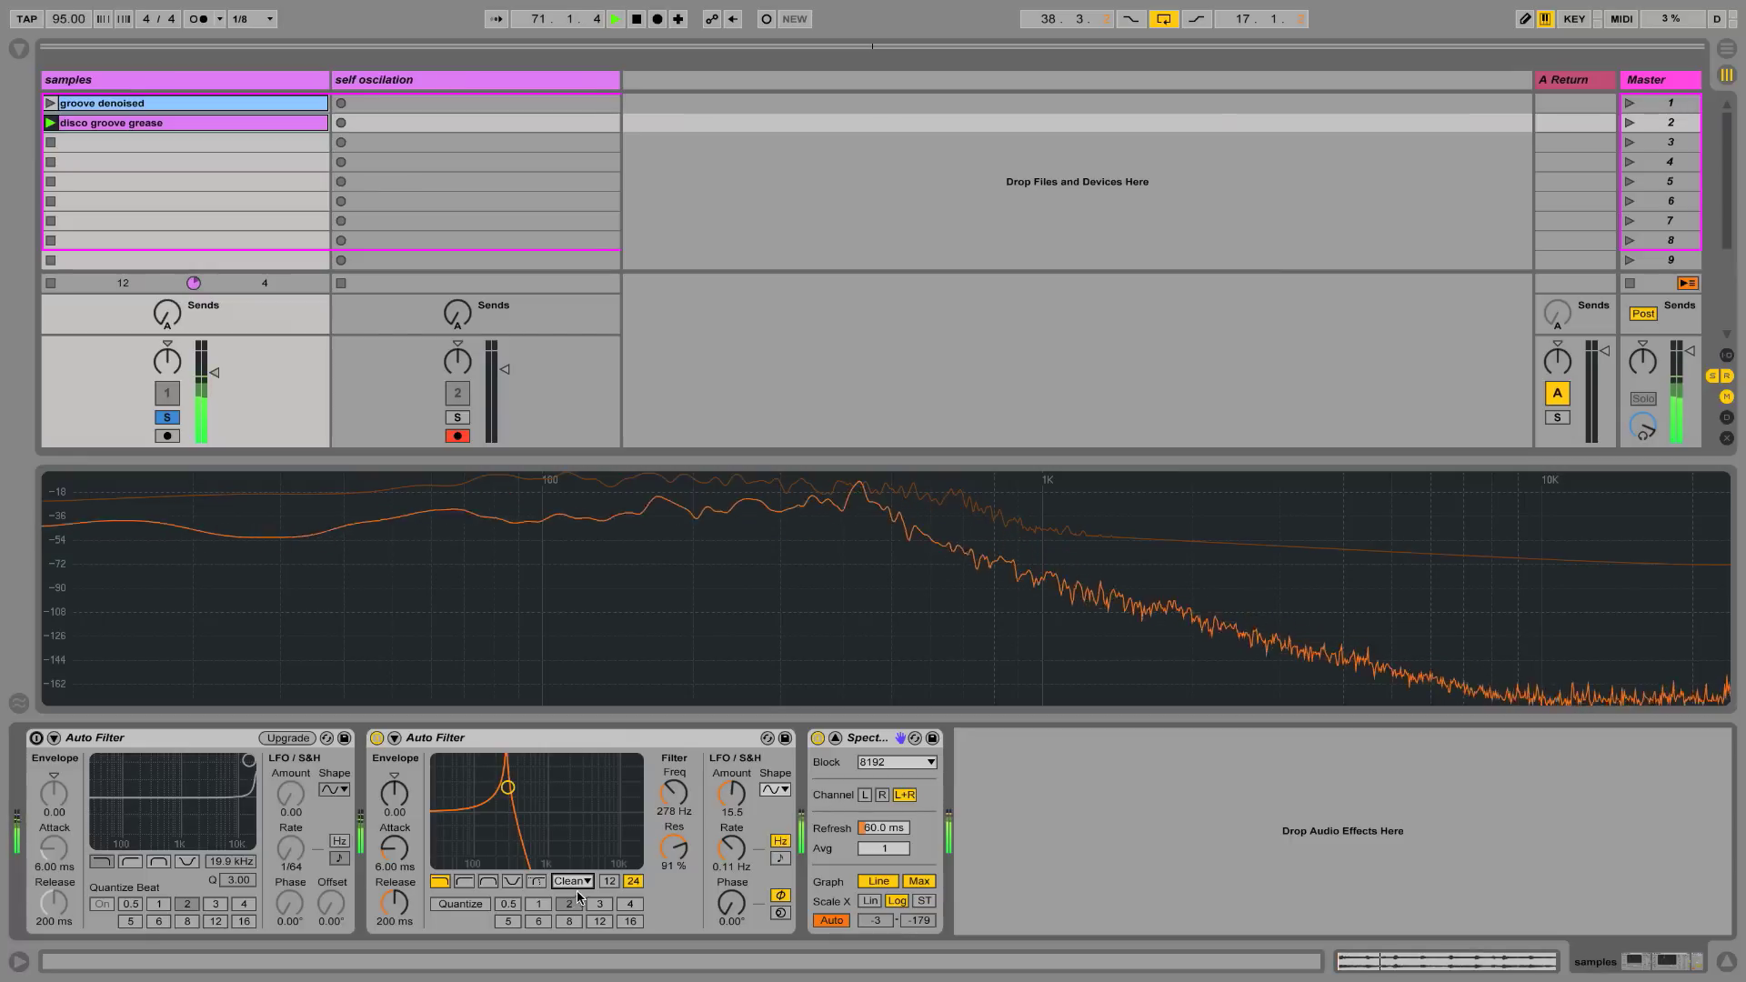
{"action": "left_click", "coordinate": [576, 882]}
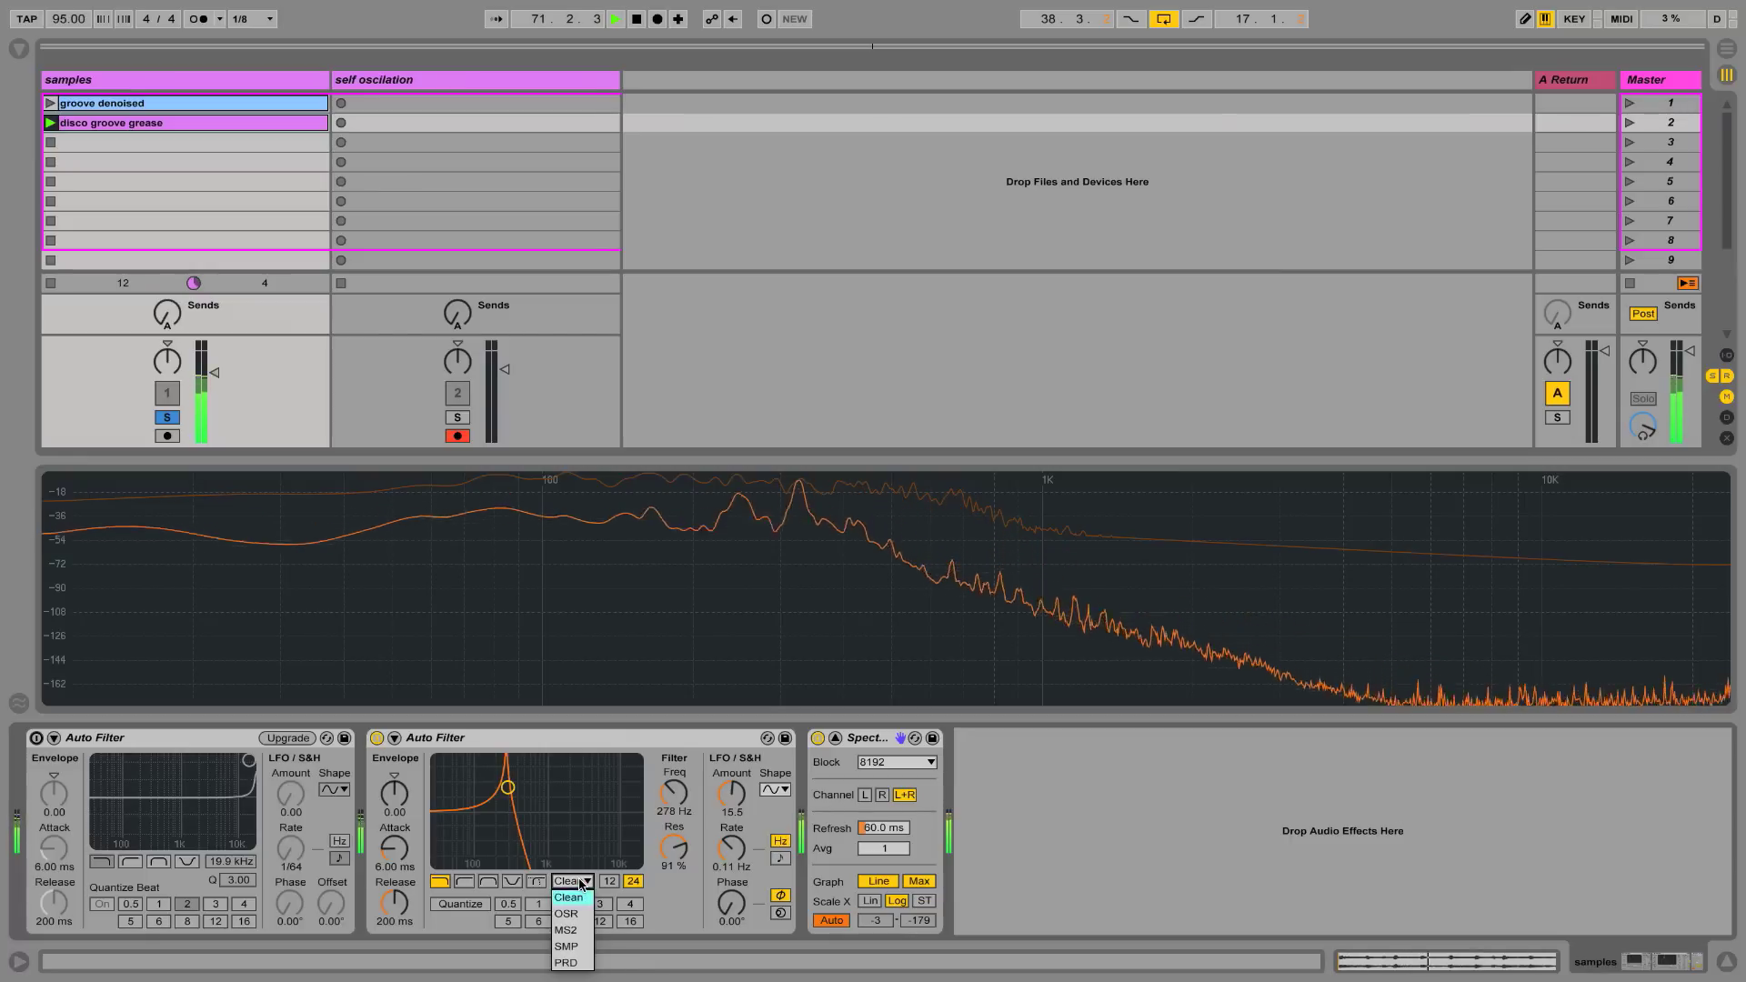
{"action": "left_click", "coordinate": [571, 929]}
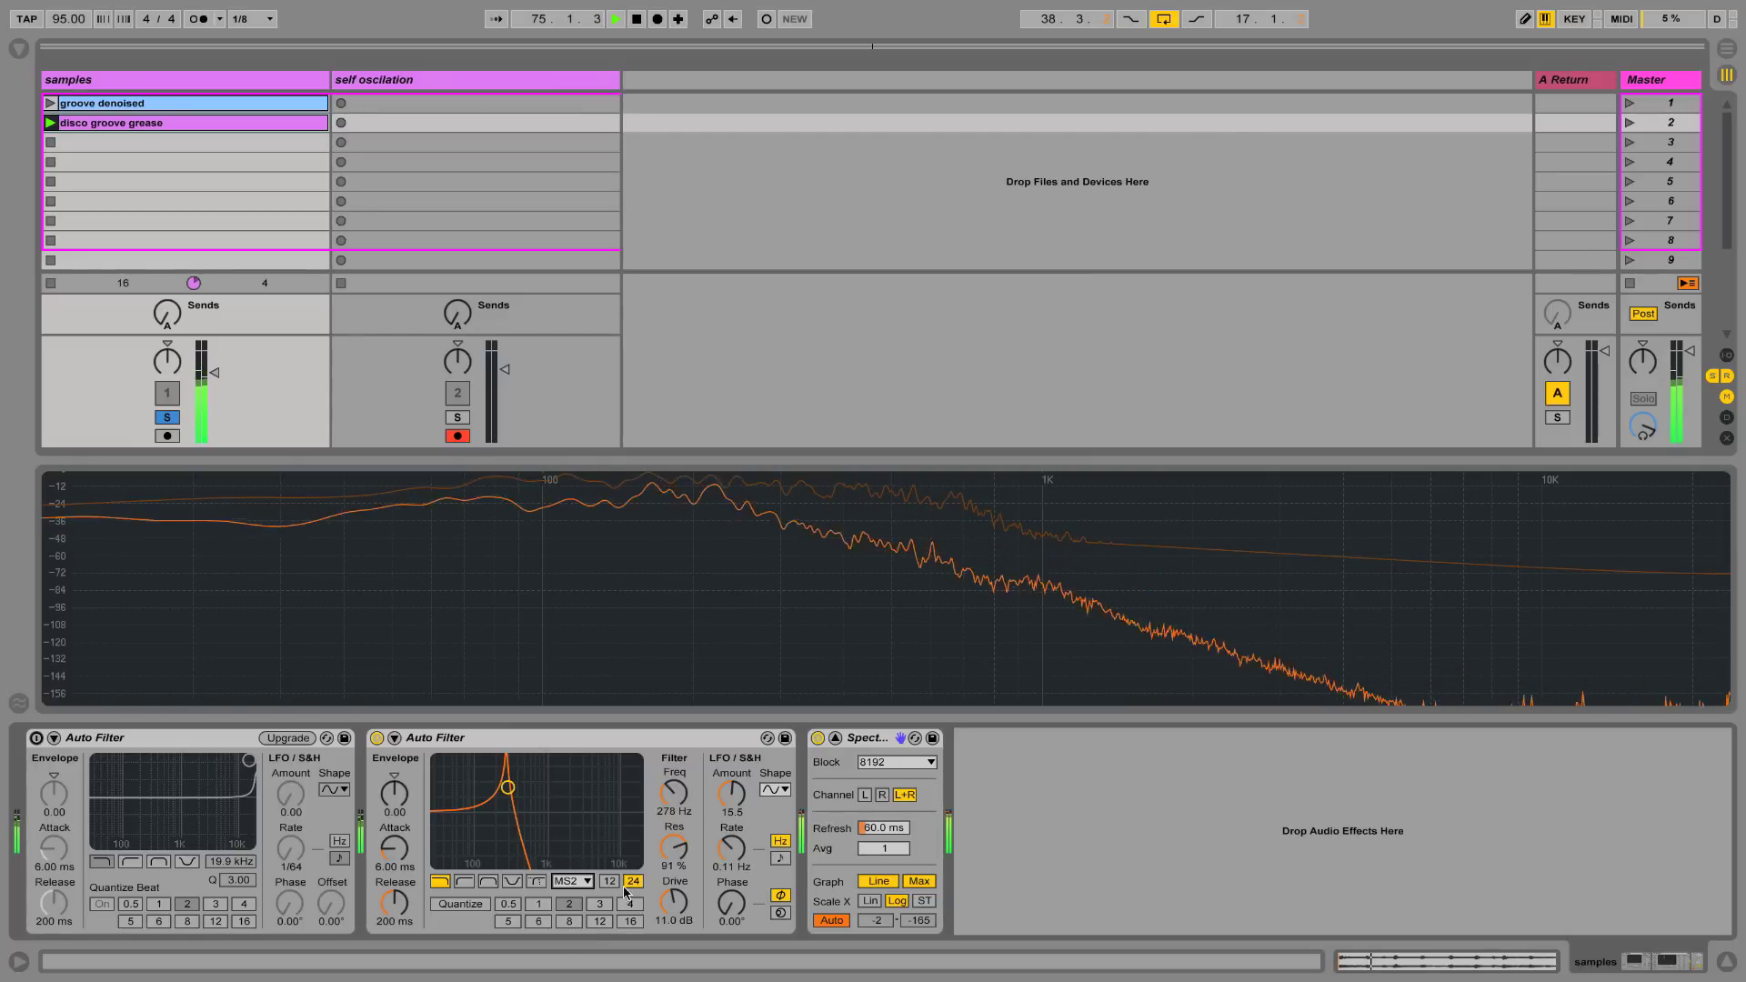
Push the second Auto Filter's cutoff to 1.04 kHz and its drive to 13.3 dB
{"action": "left_click_drag", "start_coordinate": [663, 806], "coordinate": [668, 830]}
{"action": "left_click_drag", "start_coordinate": [674, 900], "coordinate": [674, 890]}
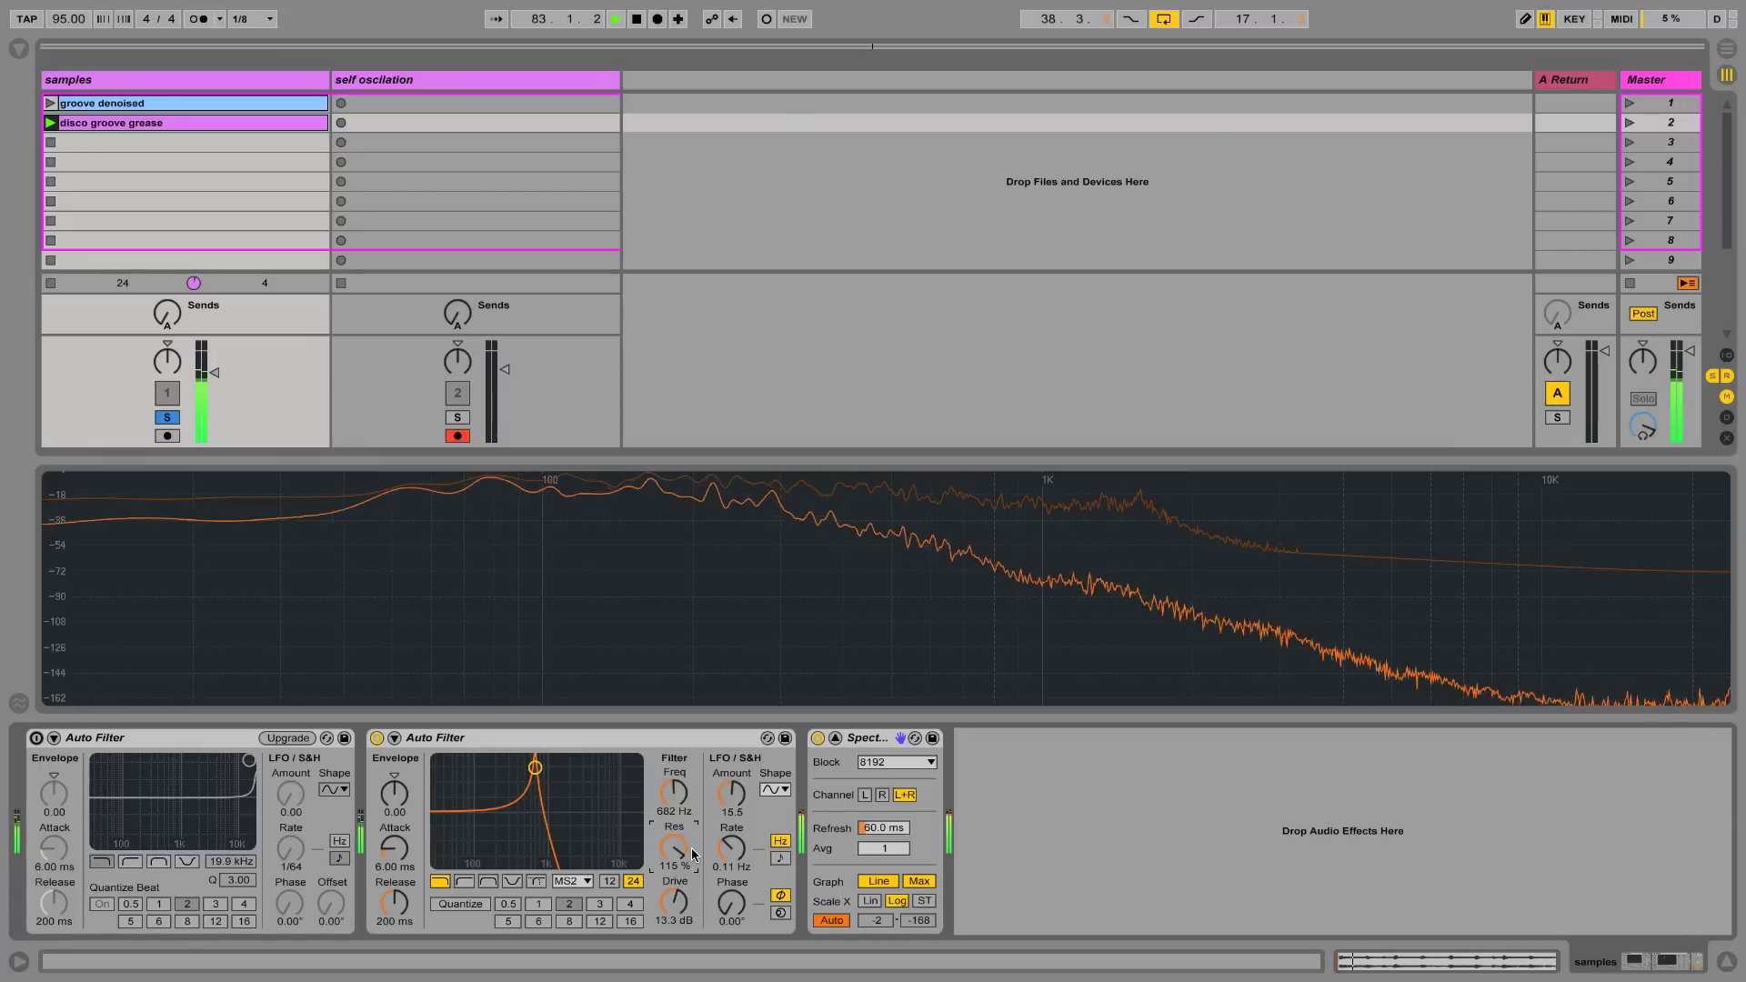
{"action": "left_click_drag", "start_coordinate": [689, 816], "coordinate": [664, 805]}
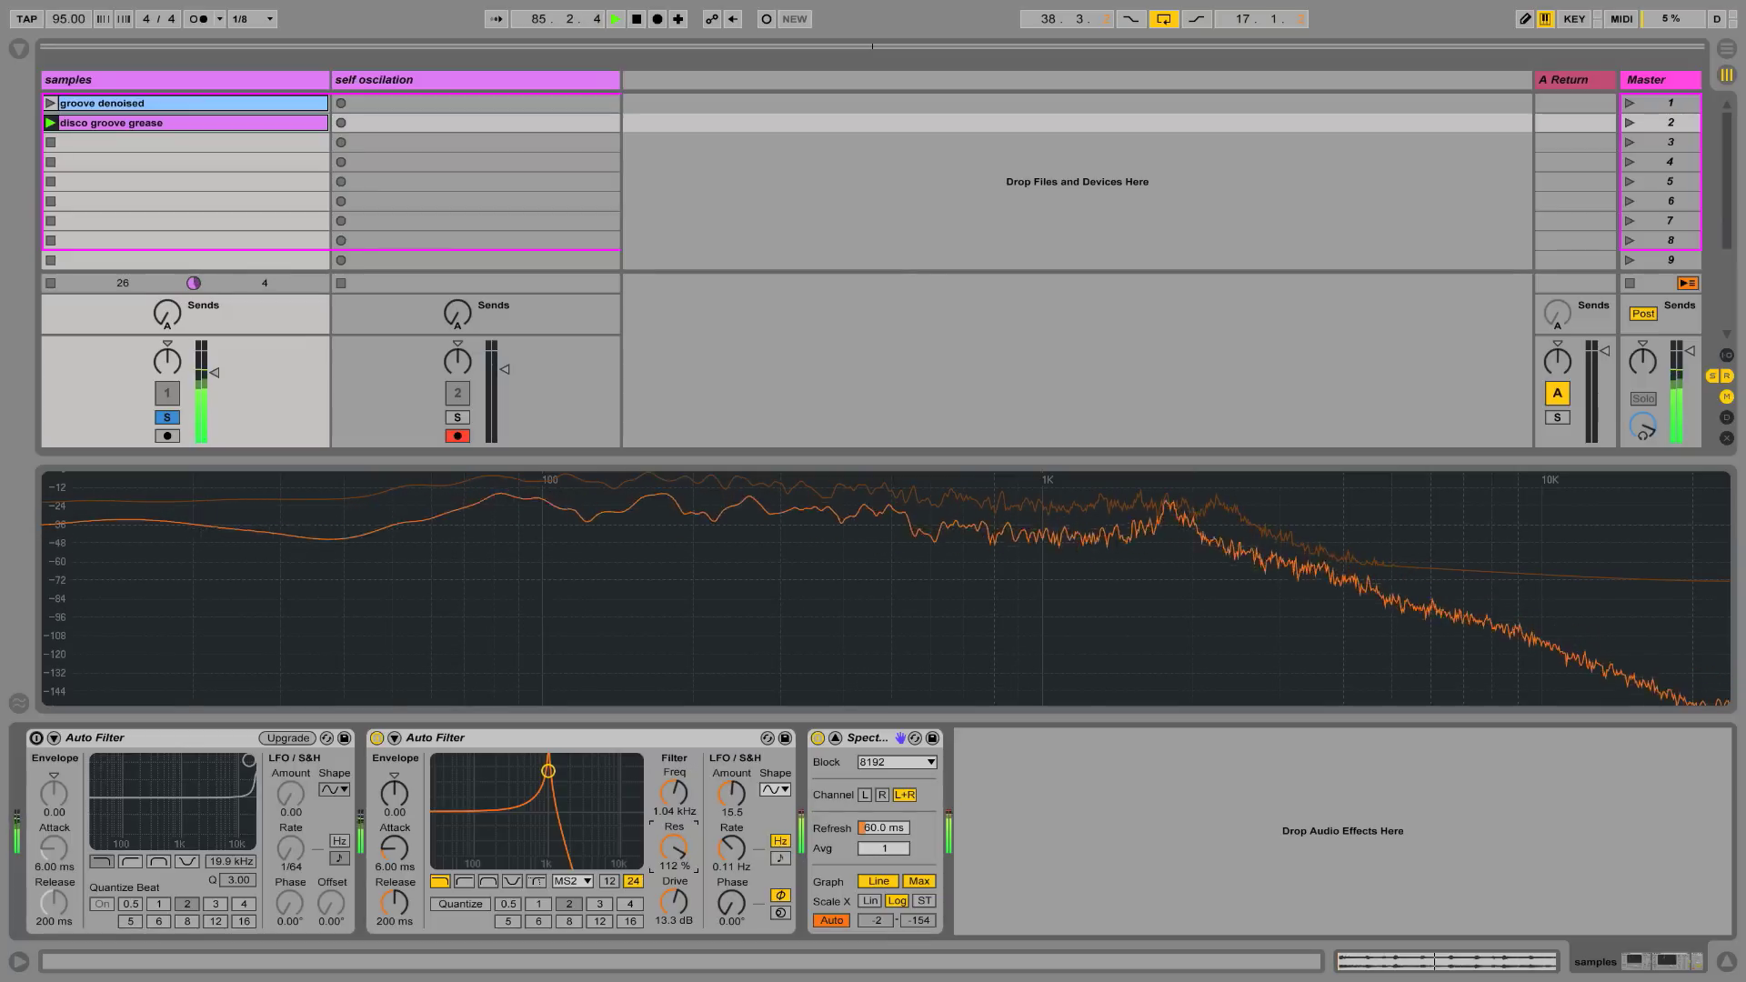
Bring resonance down to 82% and the cutoff down to 497 Hz
{"action": "left_click_drag", "start_coordinate": [674, 847], "coordinate": [673, 861]}
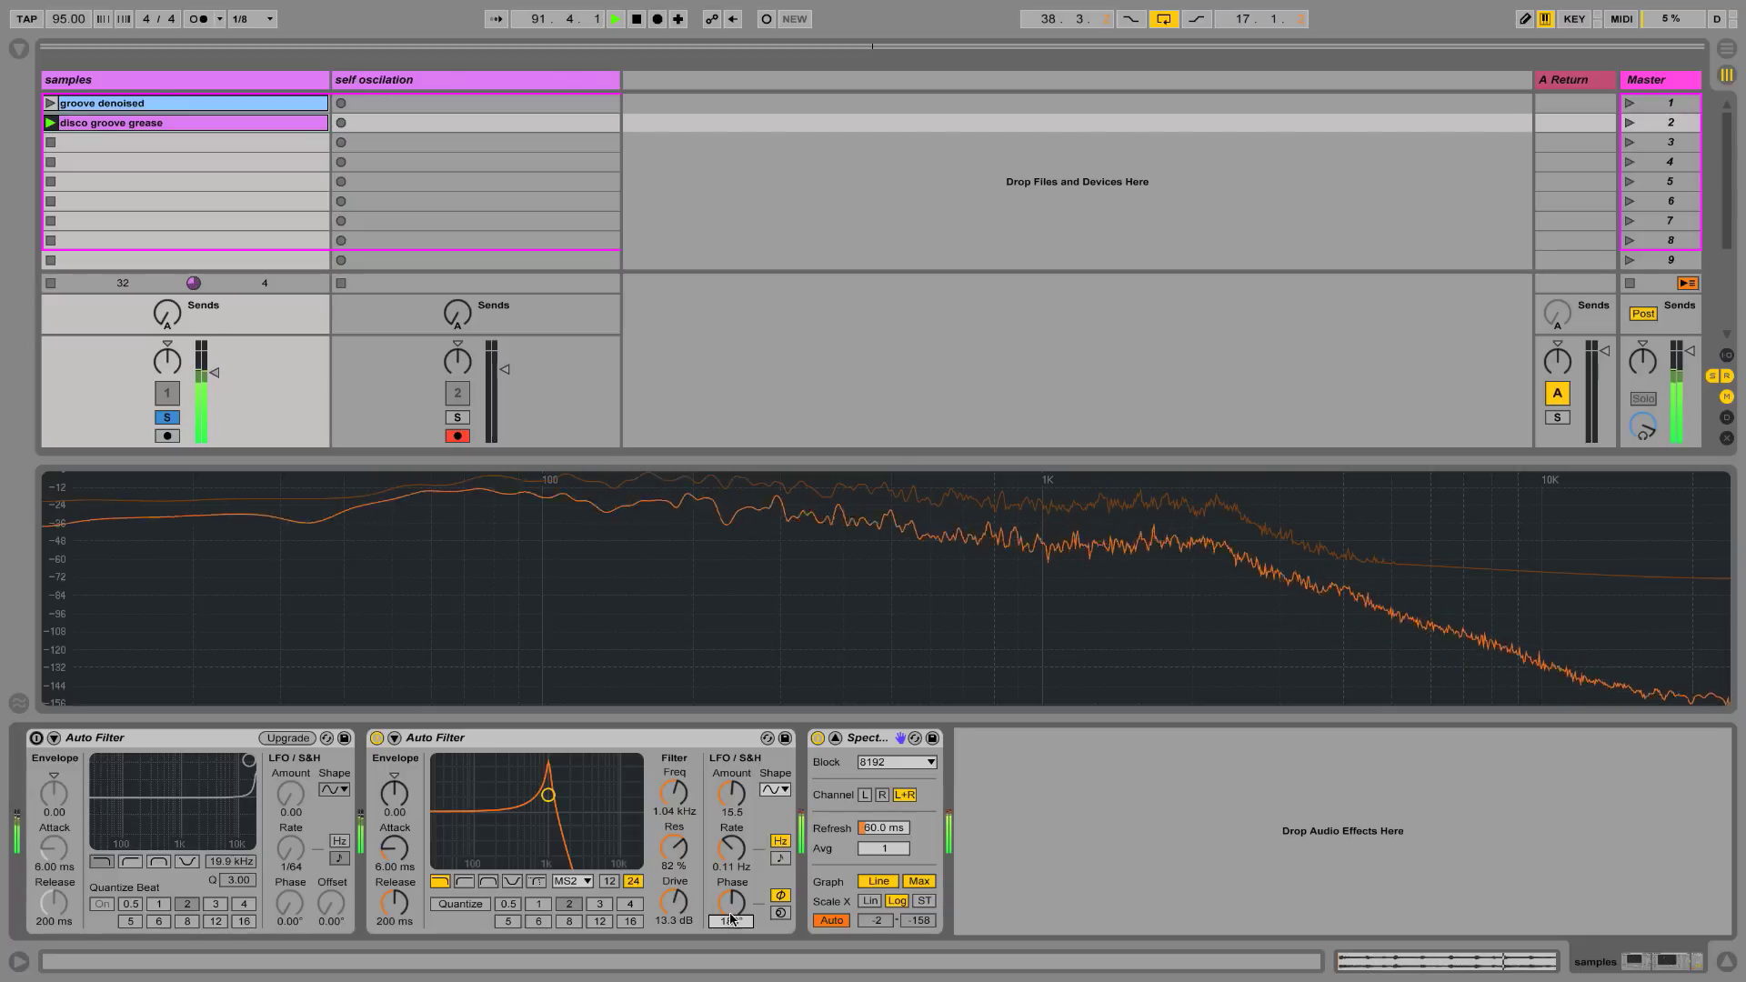
{"action": "left_click_drag", "start_coordinate": [675, 807], "coordinate": [675, 841]}
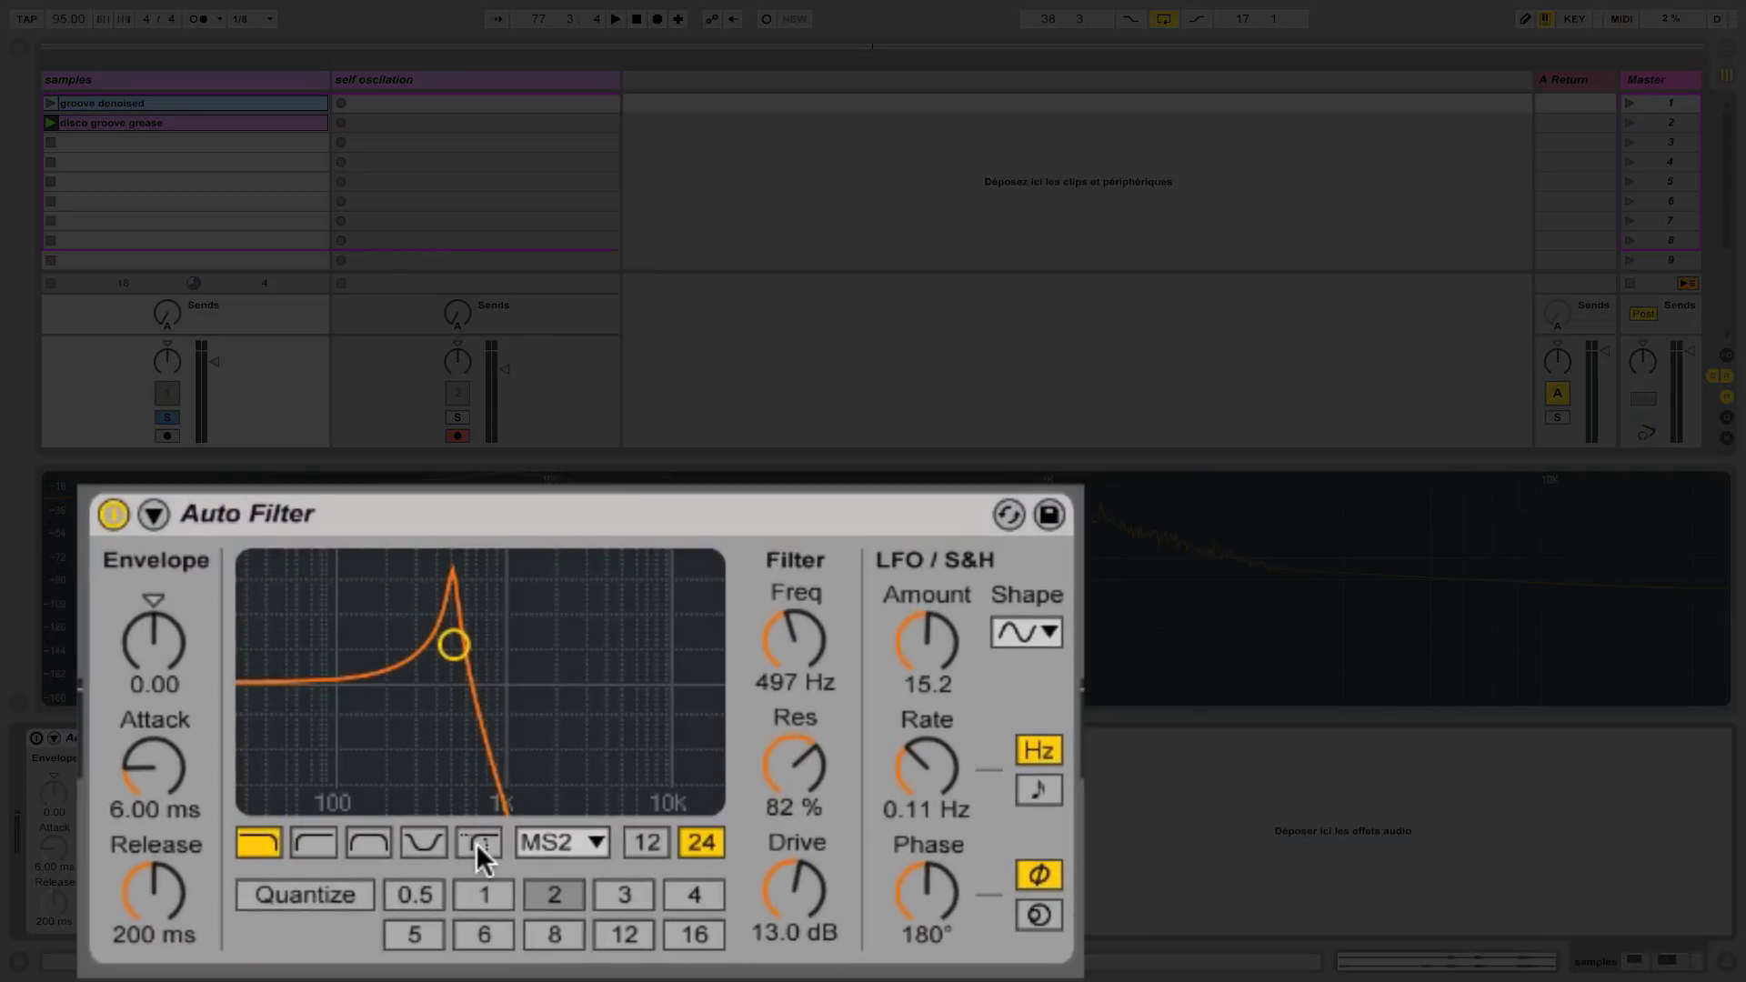
Switch the second Auto Filter to Morph and sweep through lowpass, notch, bandpass and highpass shapes
{"action": "left_click", "coordinate": [537, 881]}
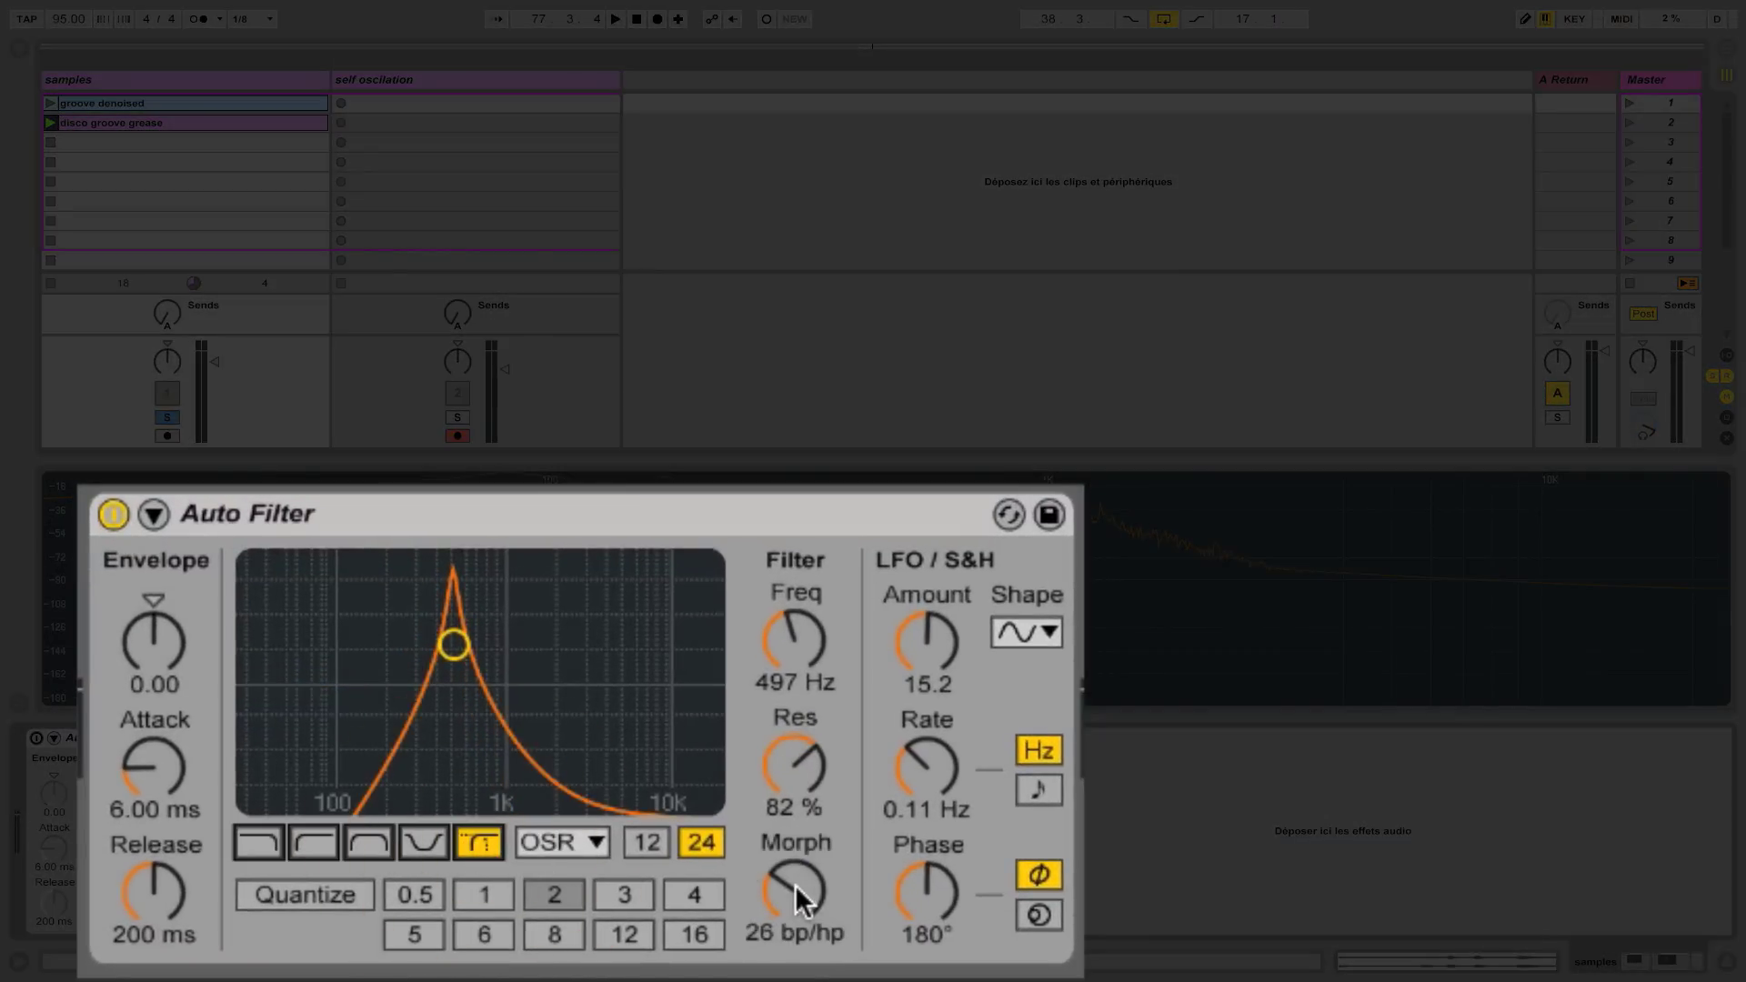
{"action": "left_click_drag", "start_coordinate": [795, 886], "coordinate": [801, 696]}
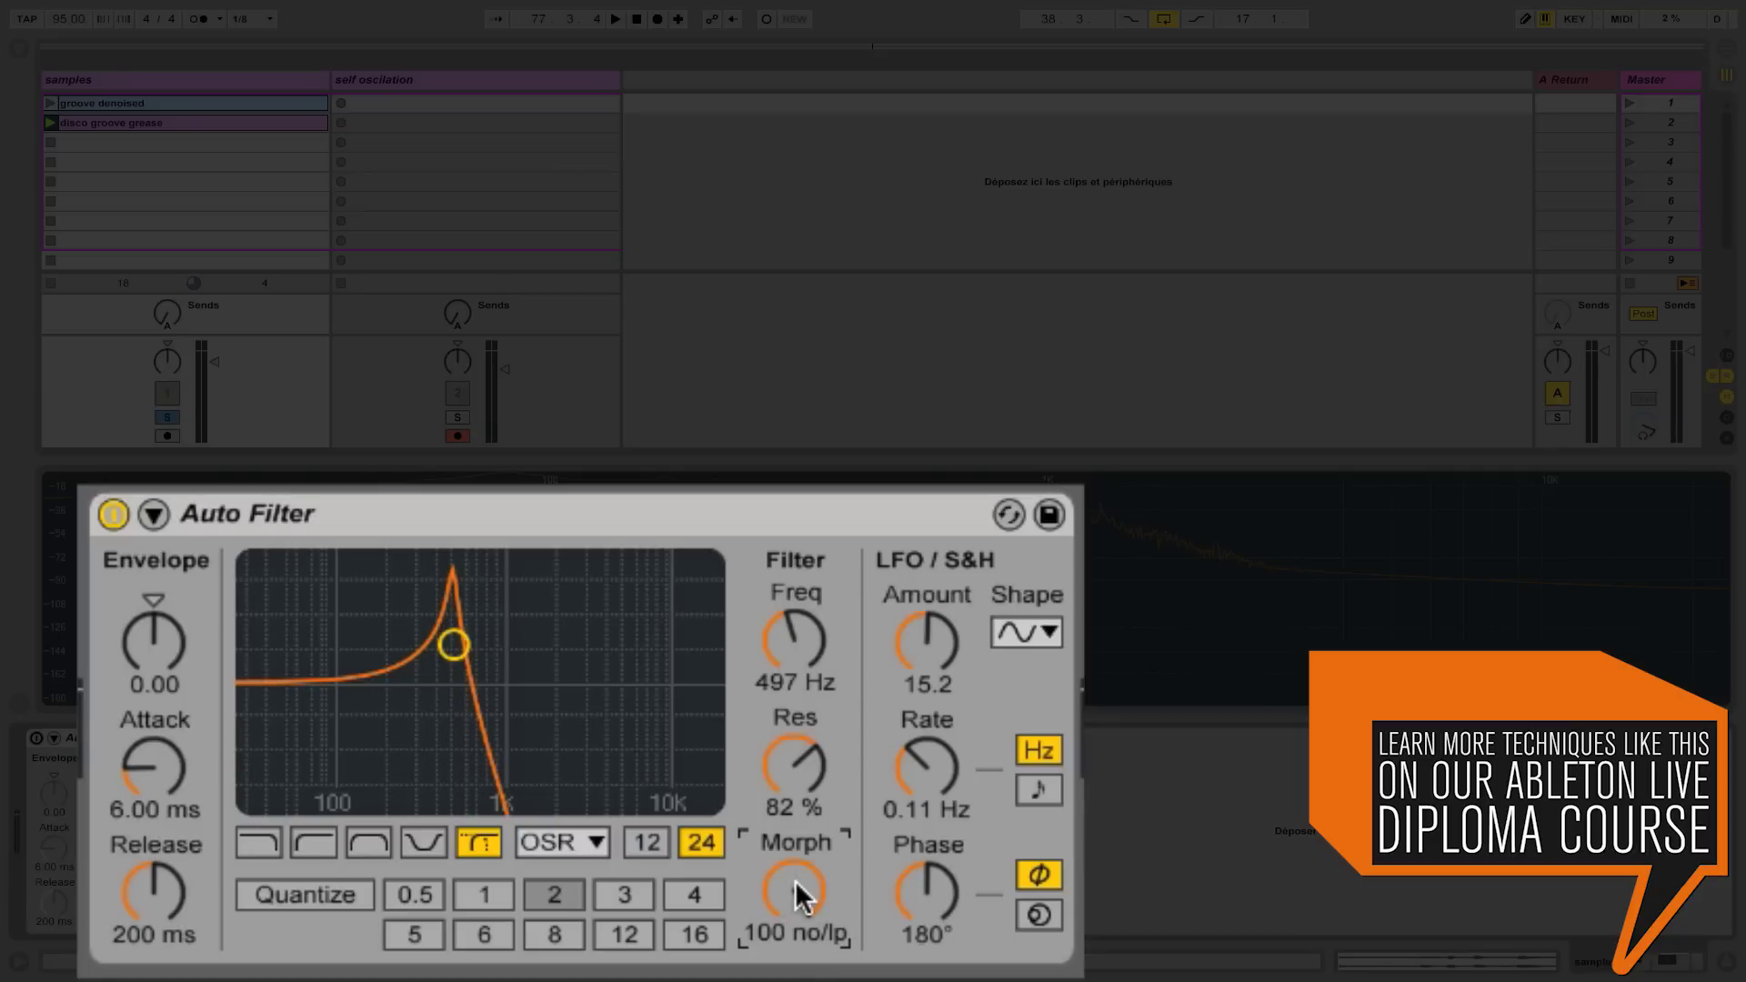
{"action": "left_click_drag", "start_coordinate": [800, 895], "coordinate": [805, 758]}
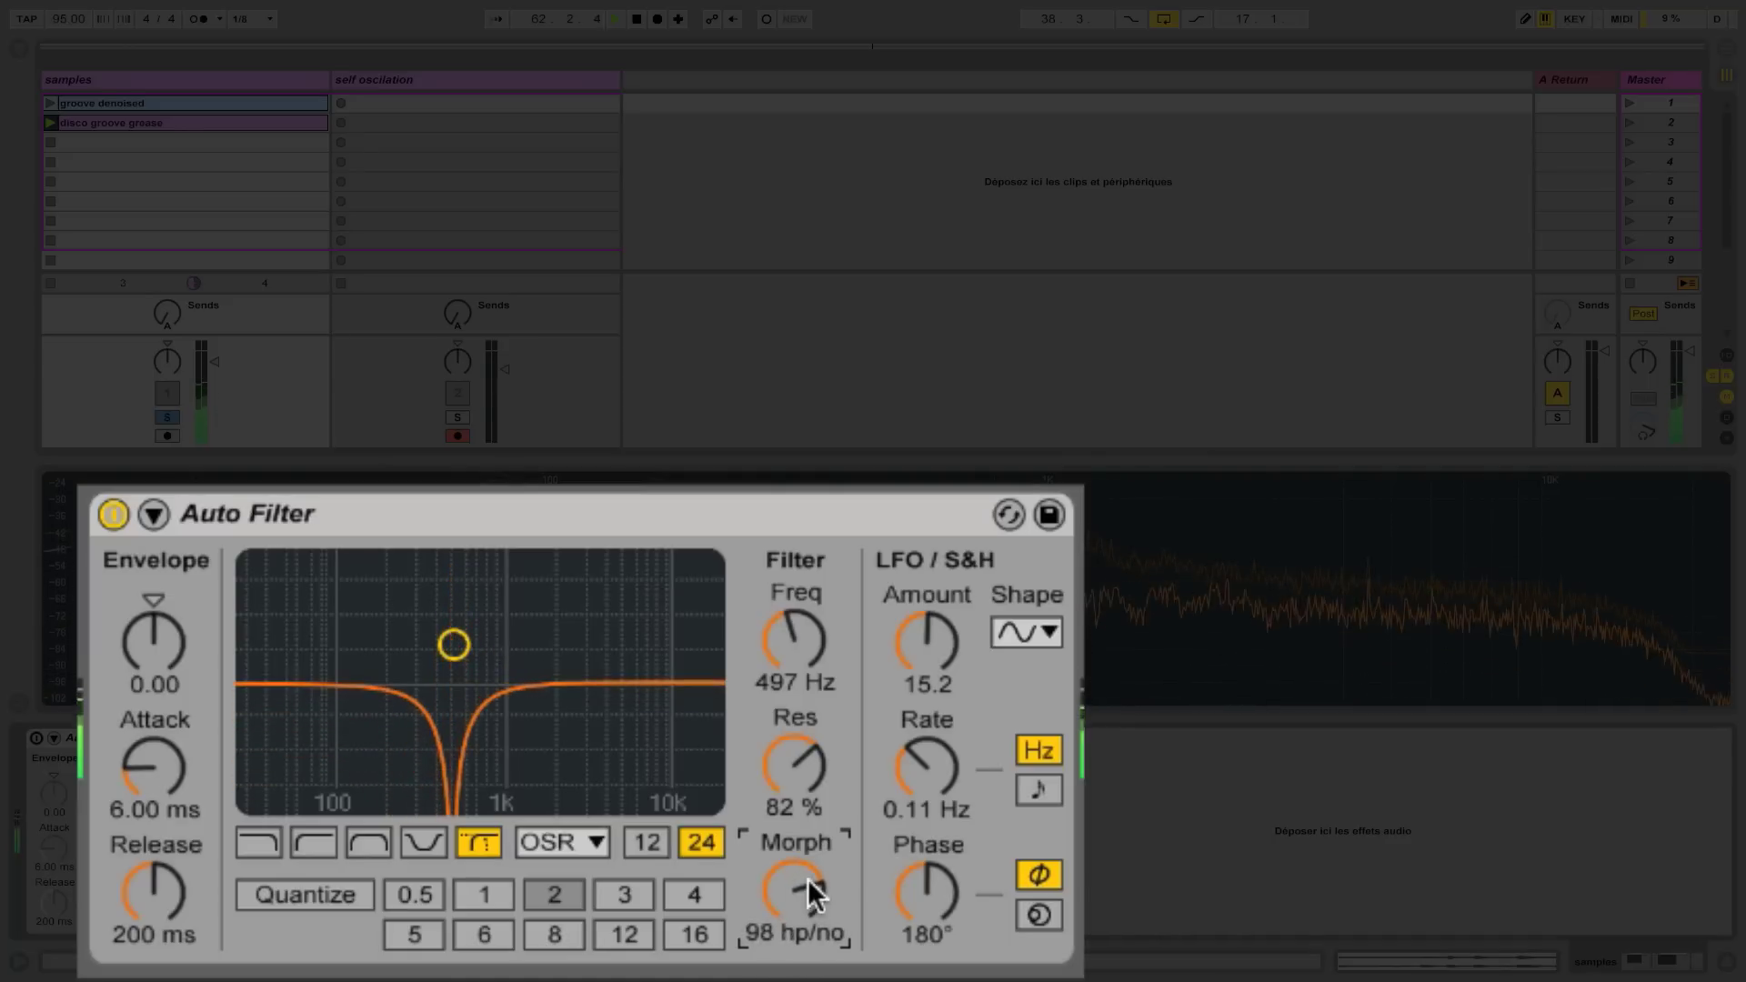
{"action": "left_click_drag", "start_coordinate": [799, 880], "coordinate": [799, 946]}
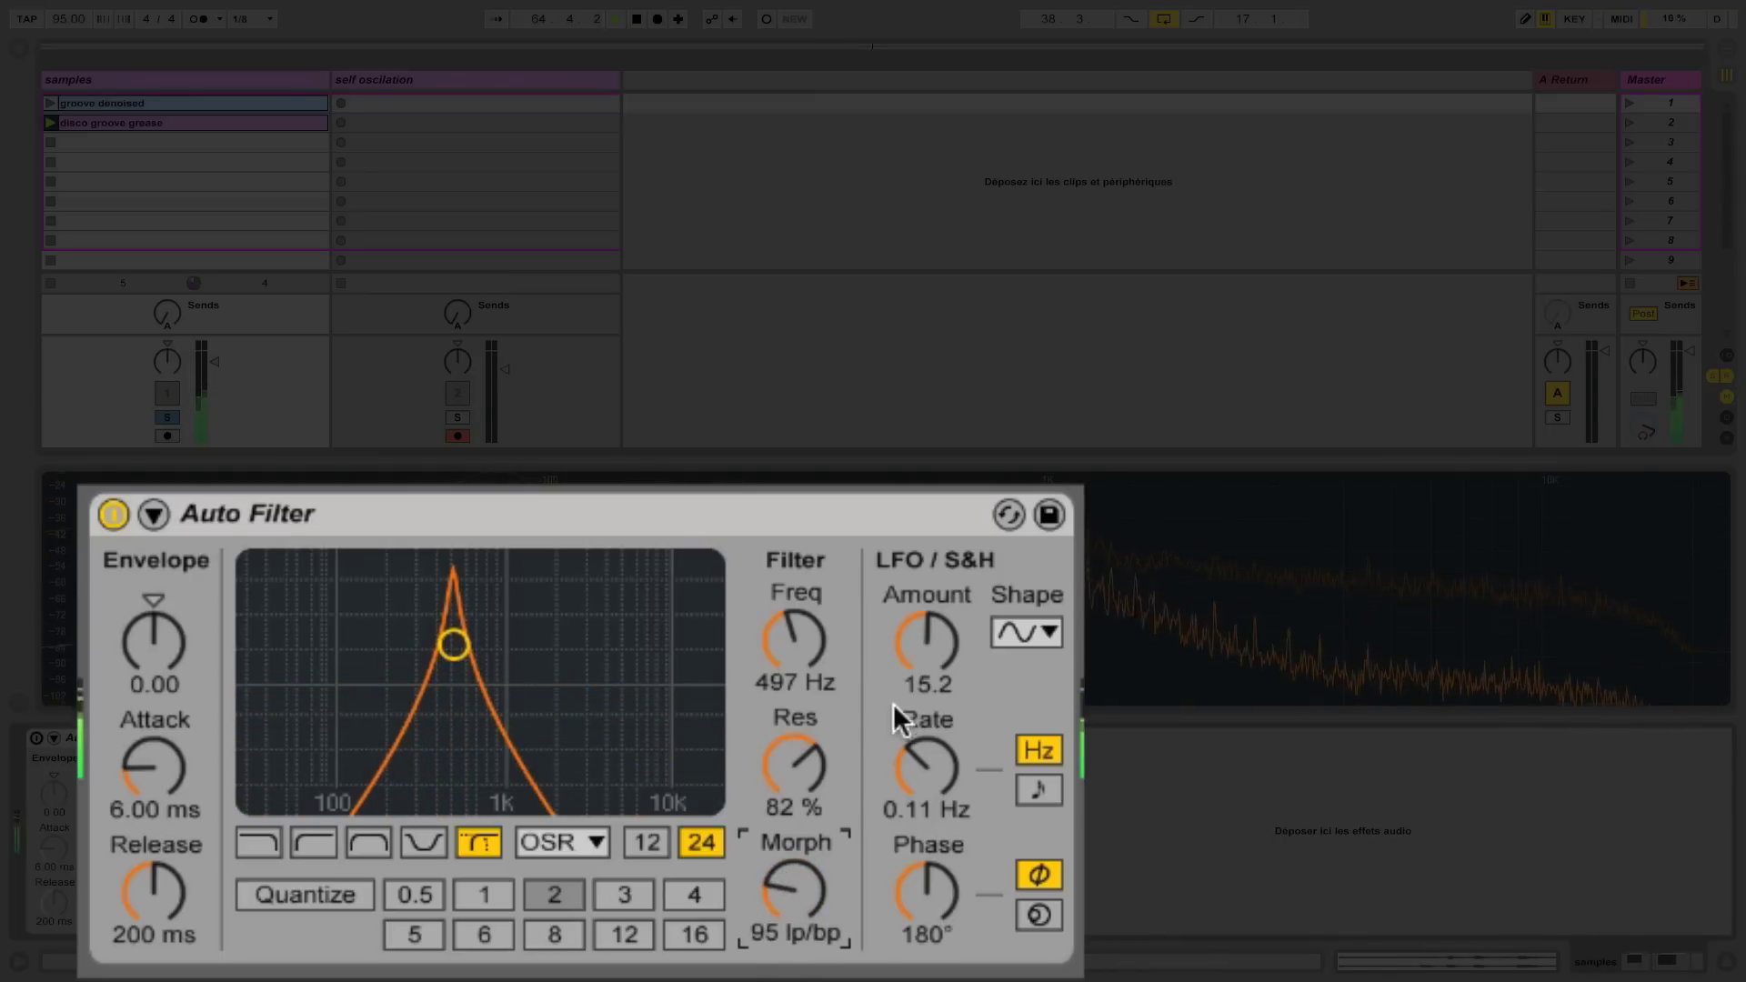
{"action": "left_click_drag", "start_coordinate": [799, 879], "coordinate": [800, 760]}
{"action": "left_click_drag", "start_coordinate": [798, 880], "coordinate": [799, 981]}
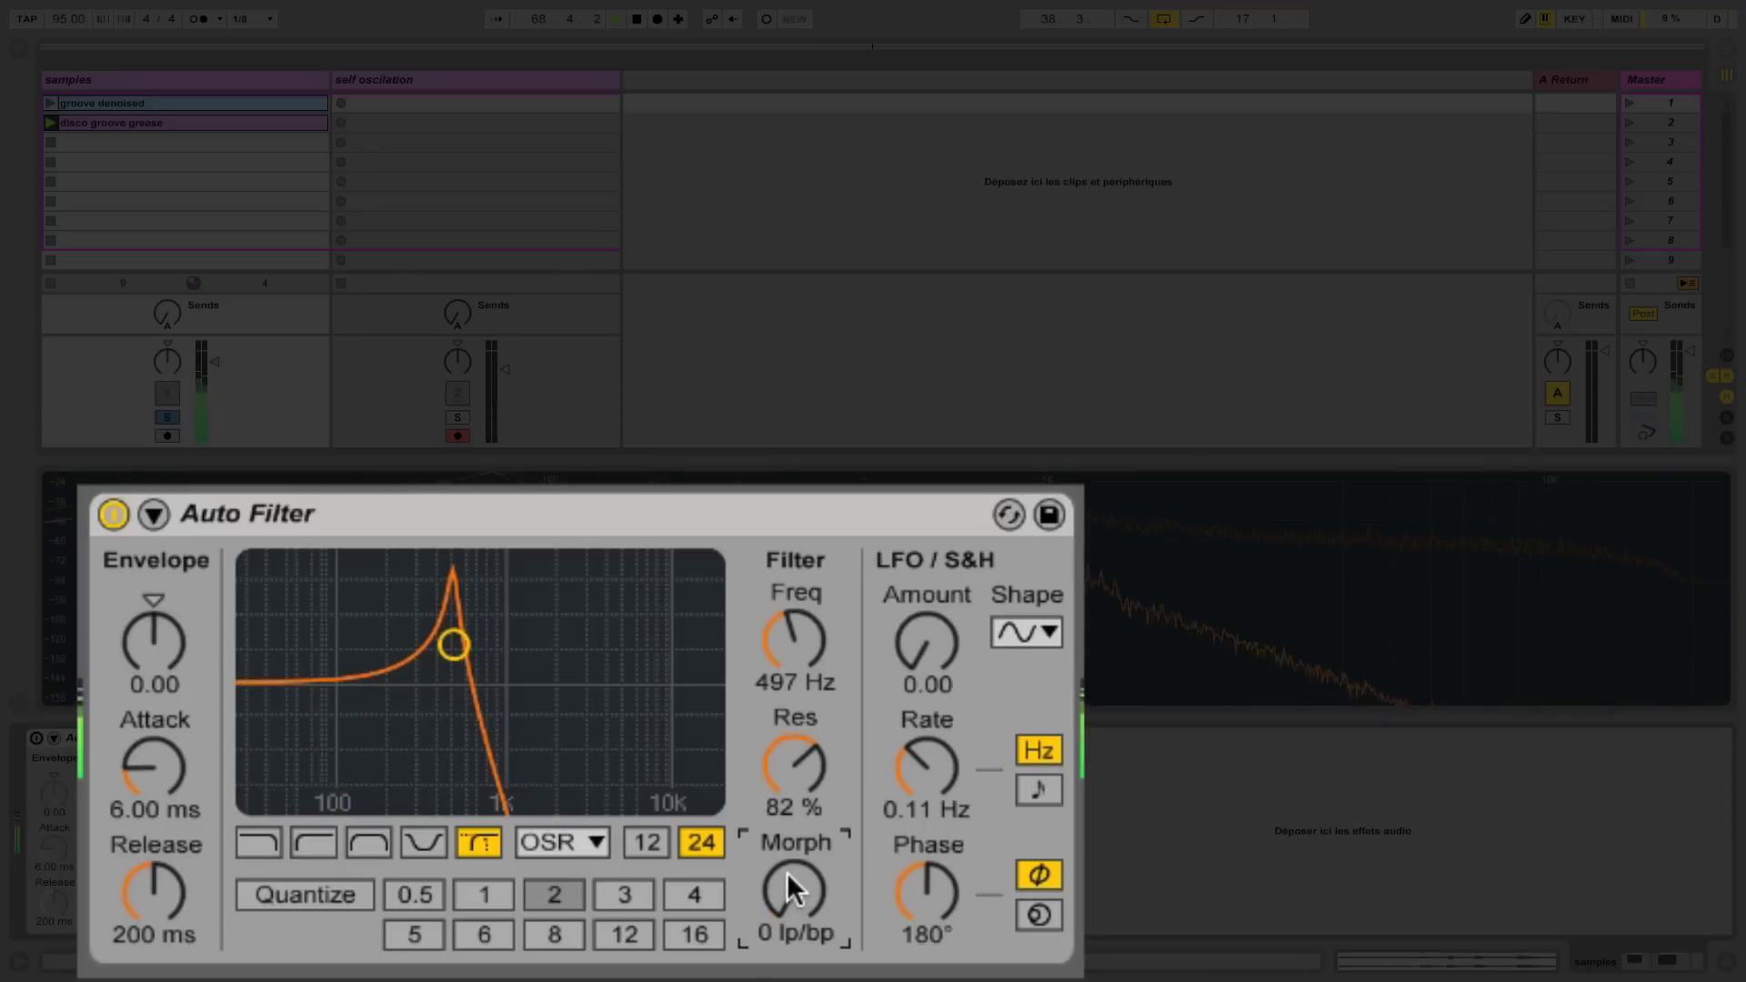
{"action": "left_click_drag", "start_coordinate": [793, 886], "coordinate": [793, 796]}
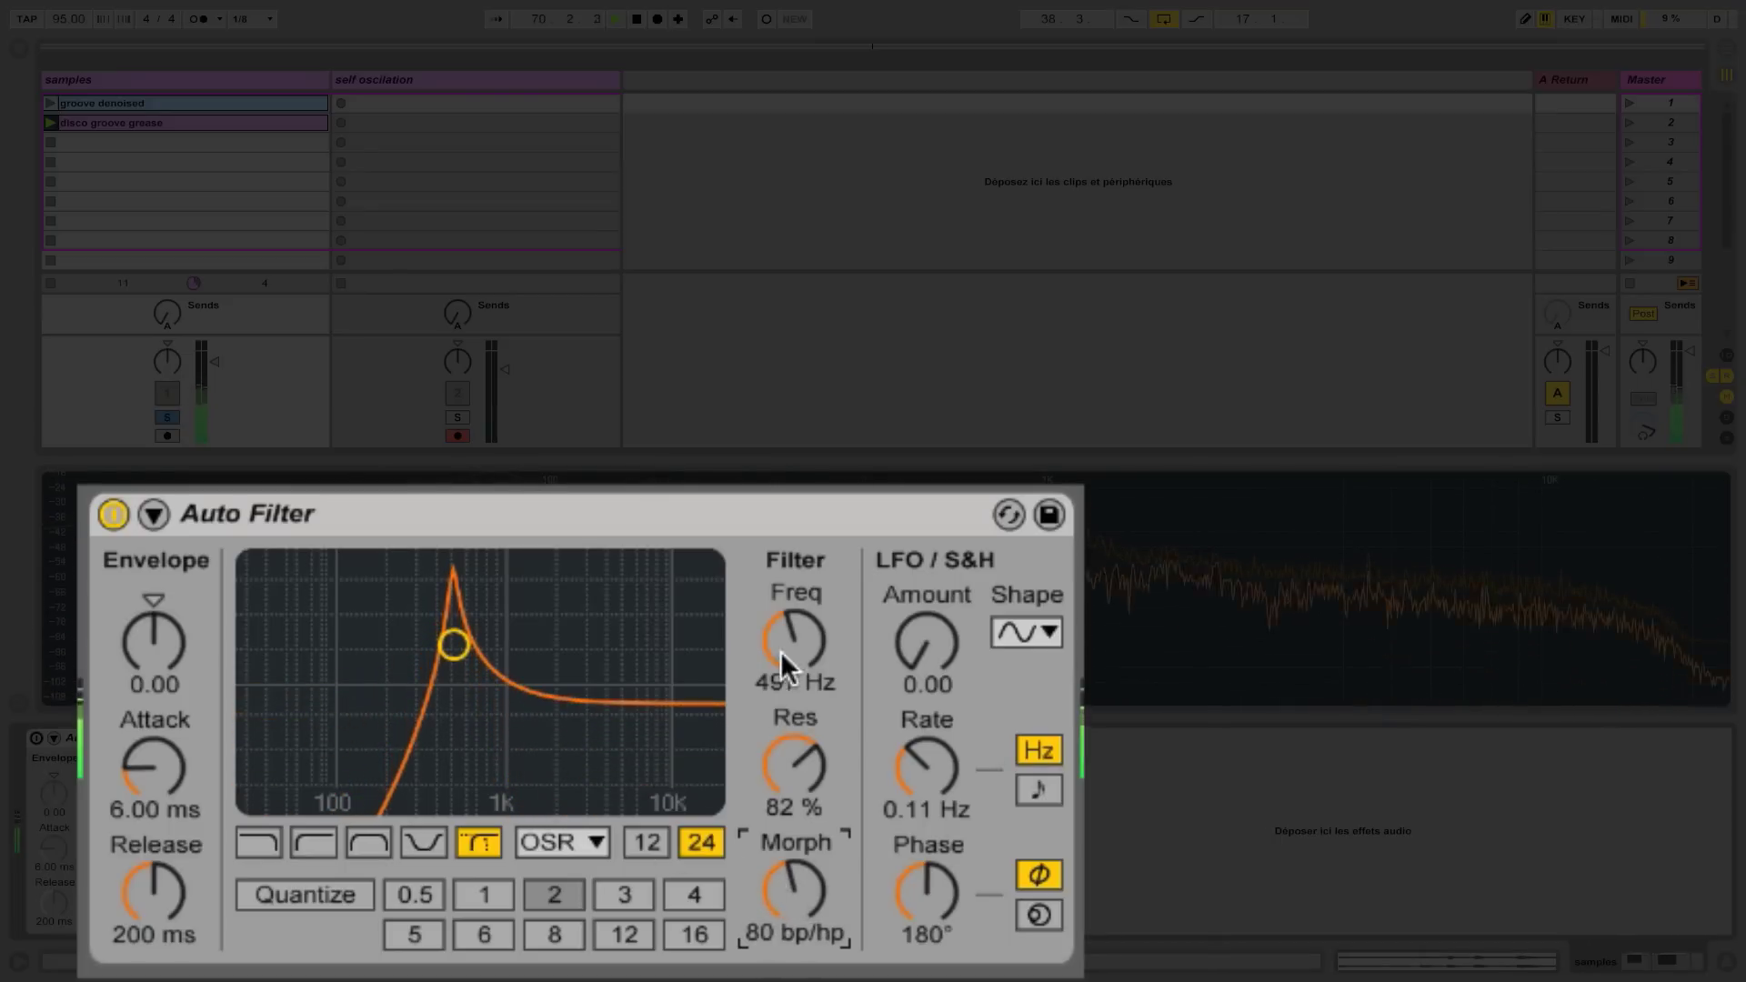
Lower the cutoff to 326 Hz and settle the Morph near bandpass, about 4 bp/hp
{"action": "left_click_drag", "start_coordinate": [780, 651], "coordinate": [780, 687]}
{"action": "left_click_drag", "start_coordinate": [794, 886], "coordinate": [793, 832]}
{"action": "left_click_drag", "start_coordinate": [793, 763], "coordinate": [794, 908]}
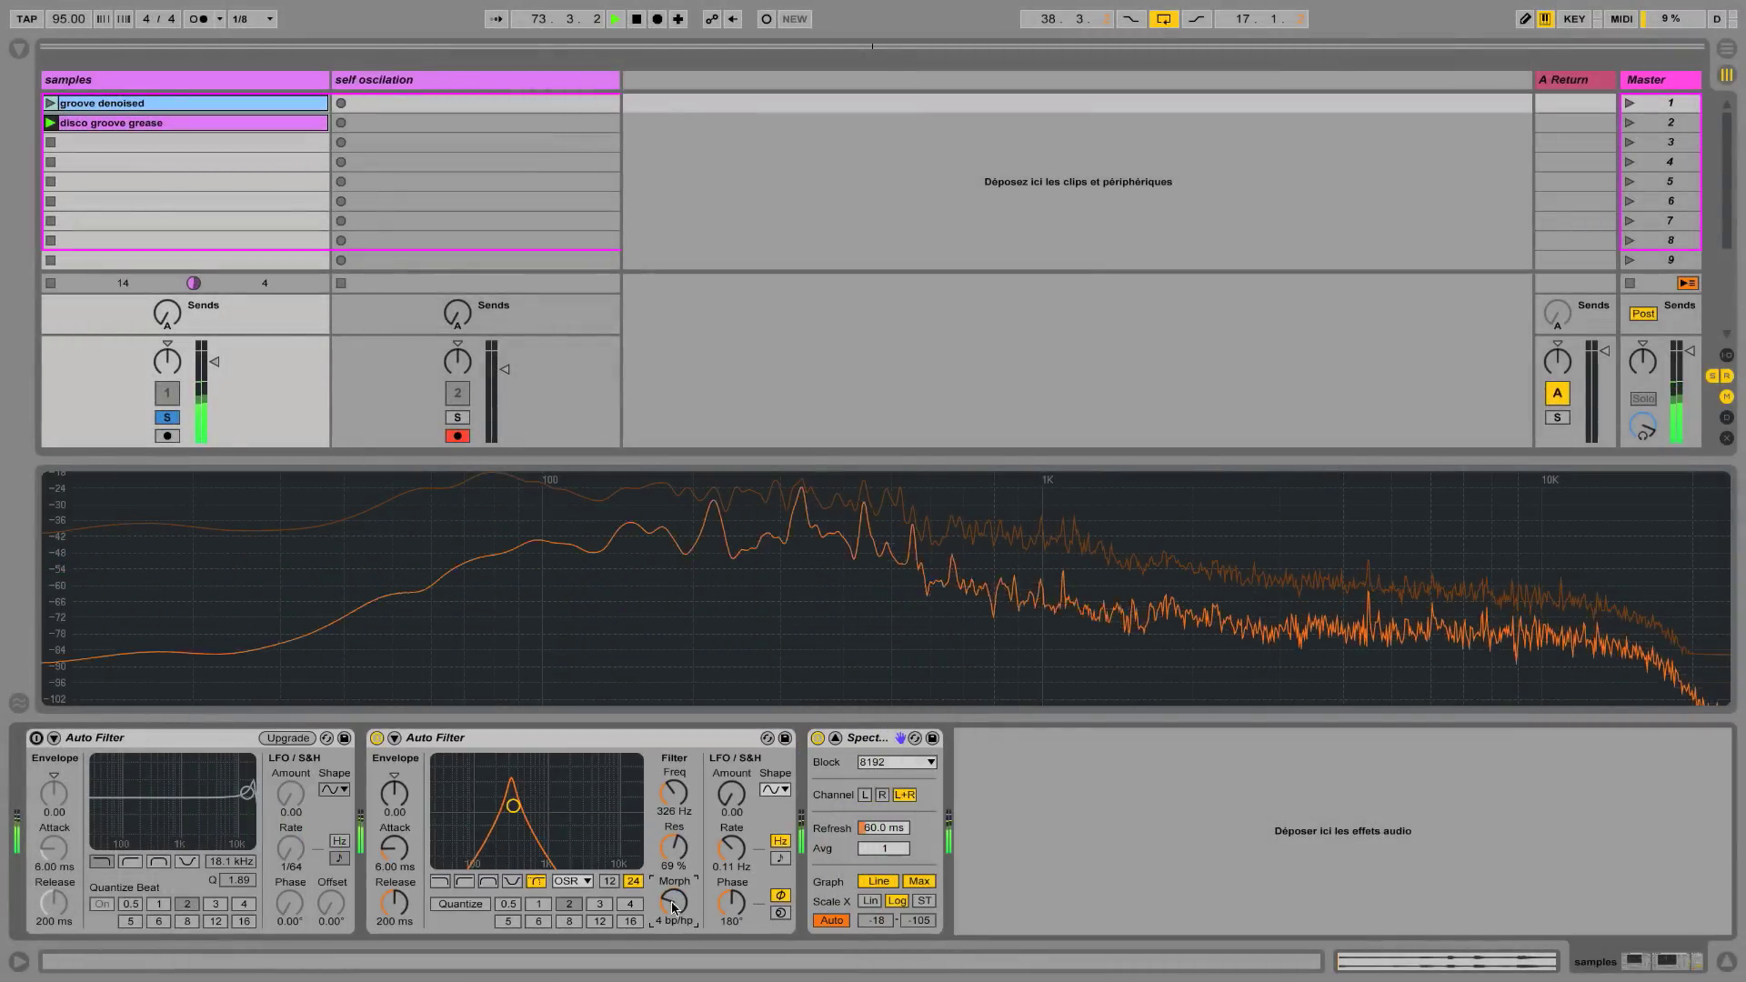
Stop the groove, set Morph to 66 lp/bp, and load Max for Live LFO.amxd after Spectrum
{"action": "key", "text": "space"}
{"action": "left_click_drag", "start_coordinate": [674, 906], "coordinate": [674, 928]}
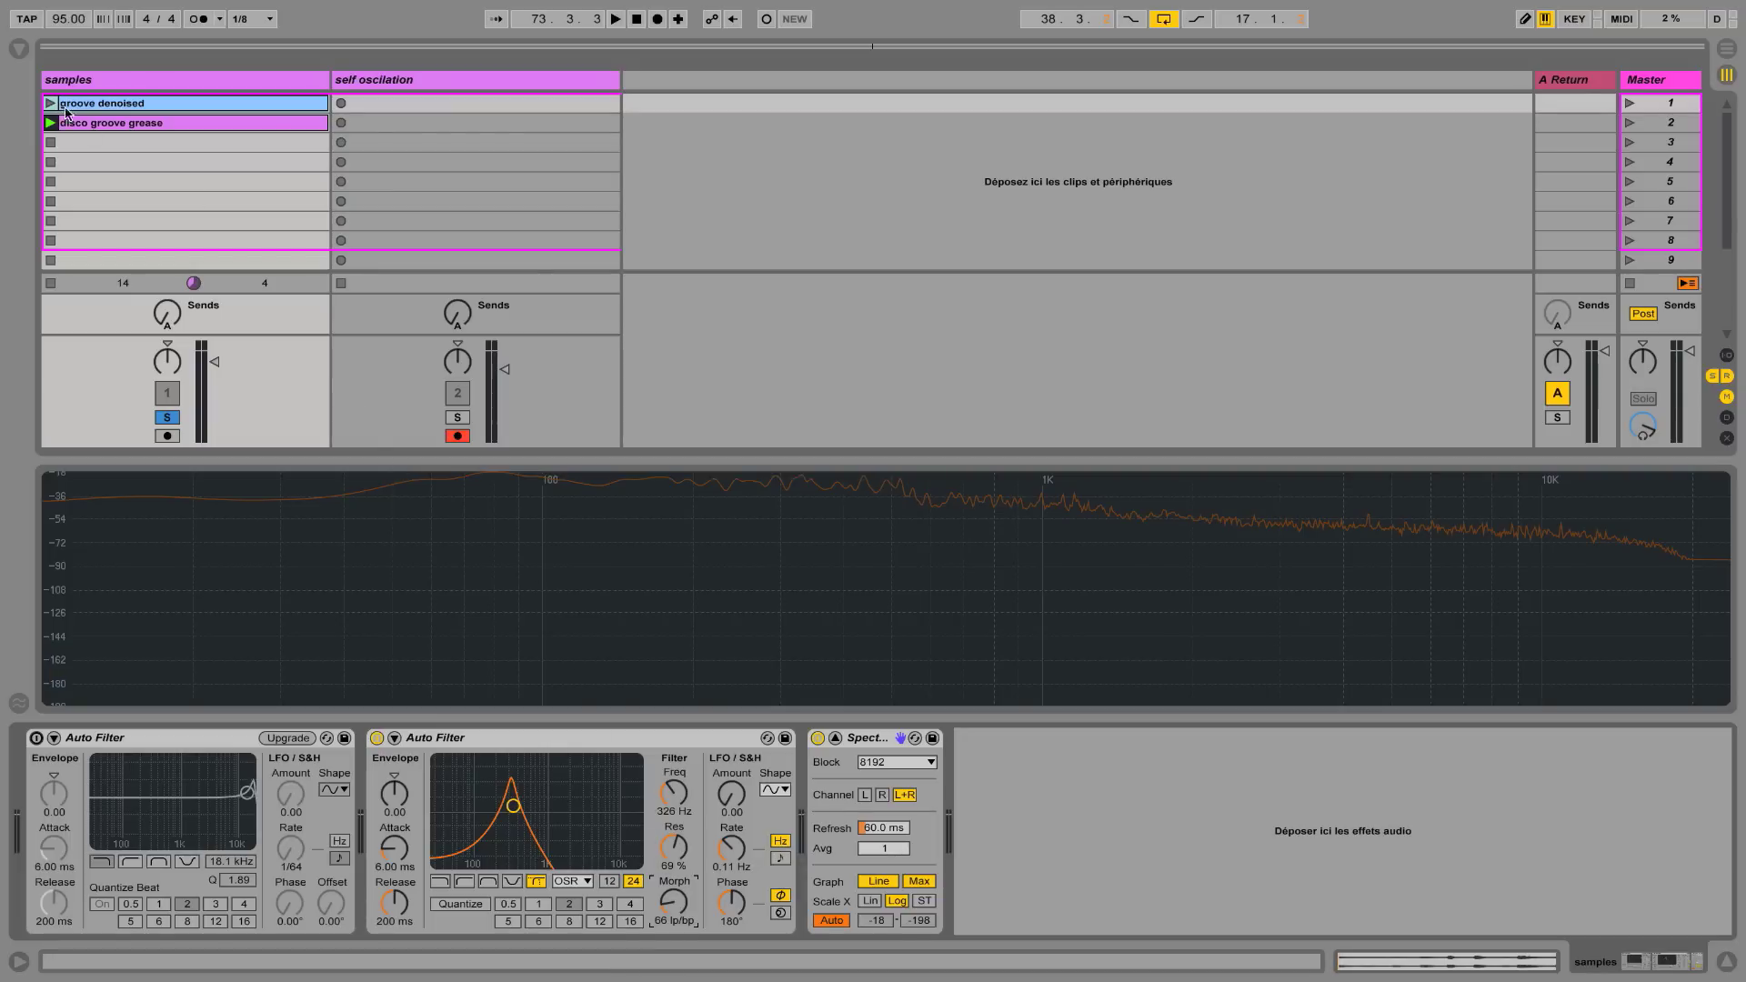
{"action": "left_click", "coordinate": [20, 49]}
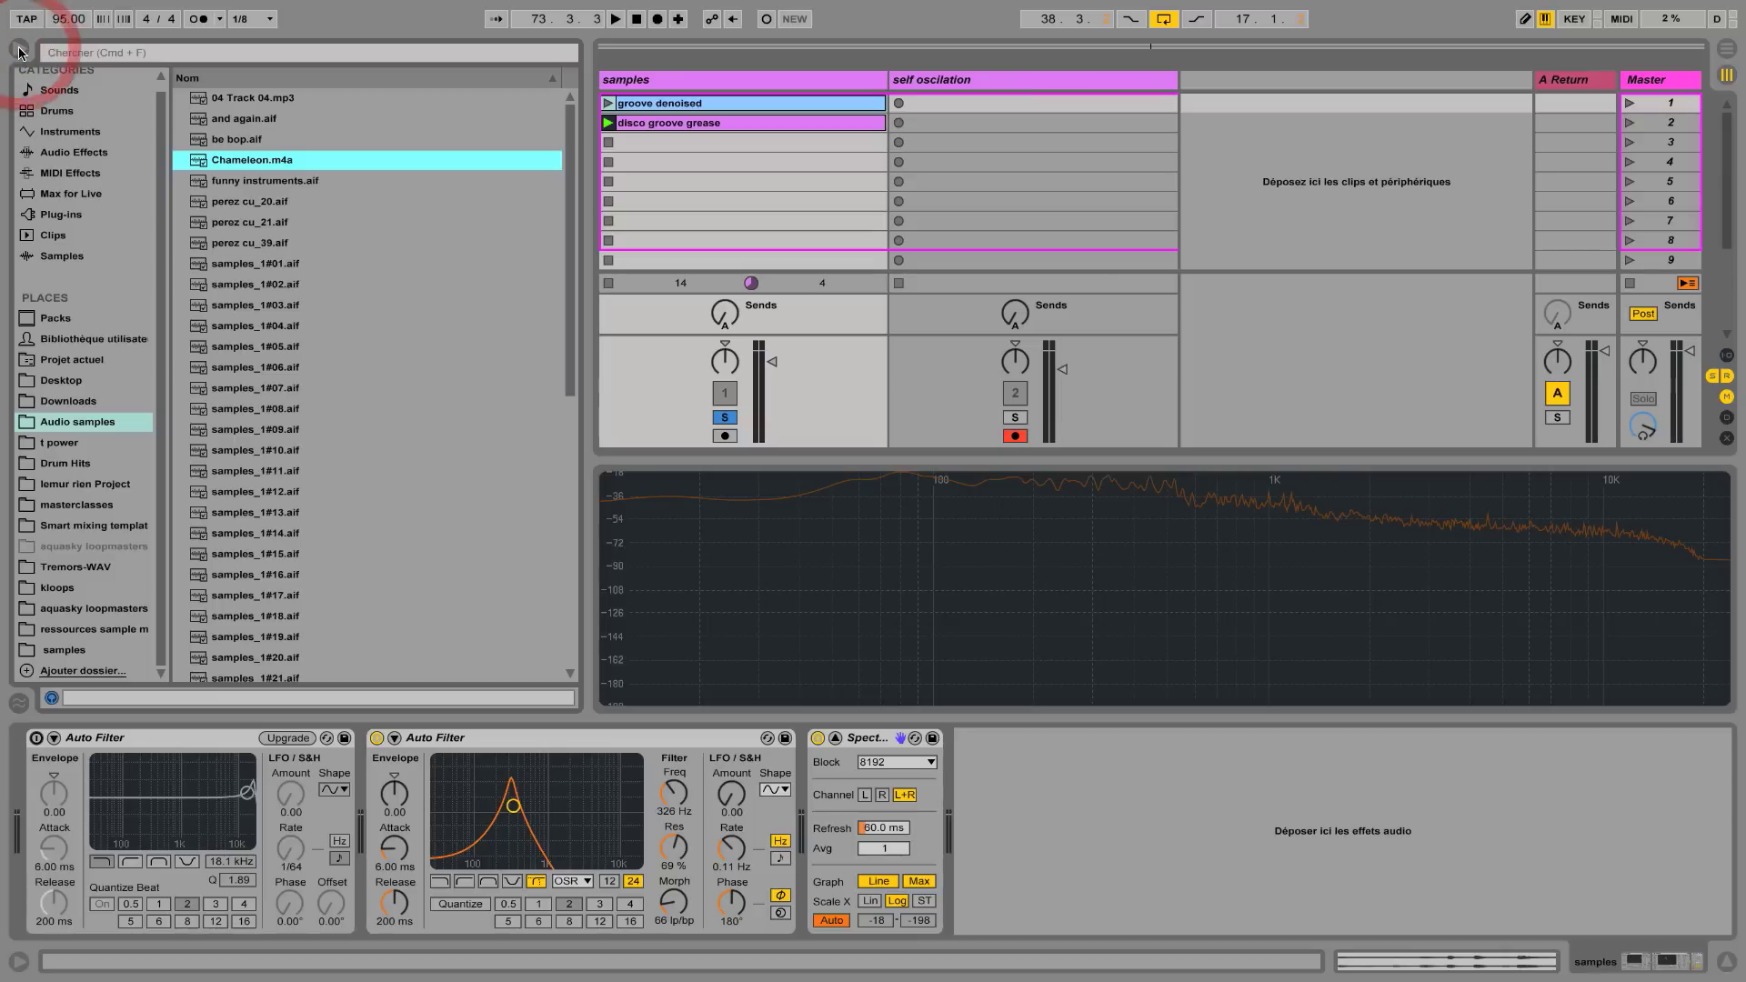
{"action": "left_click", "coordinate": [39, 193]}
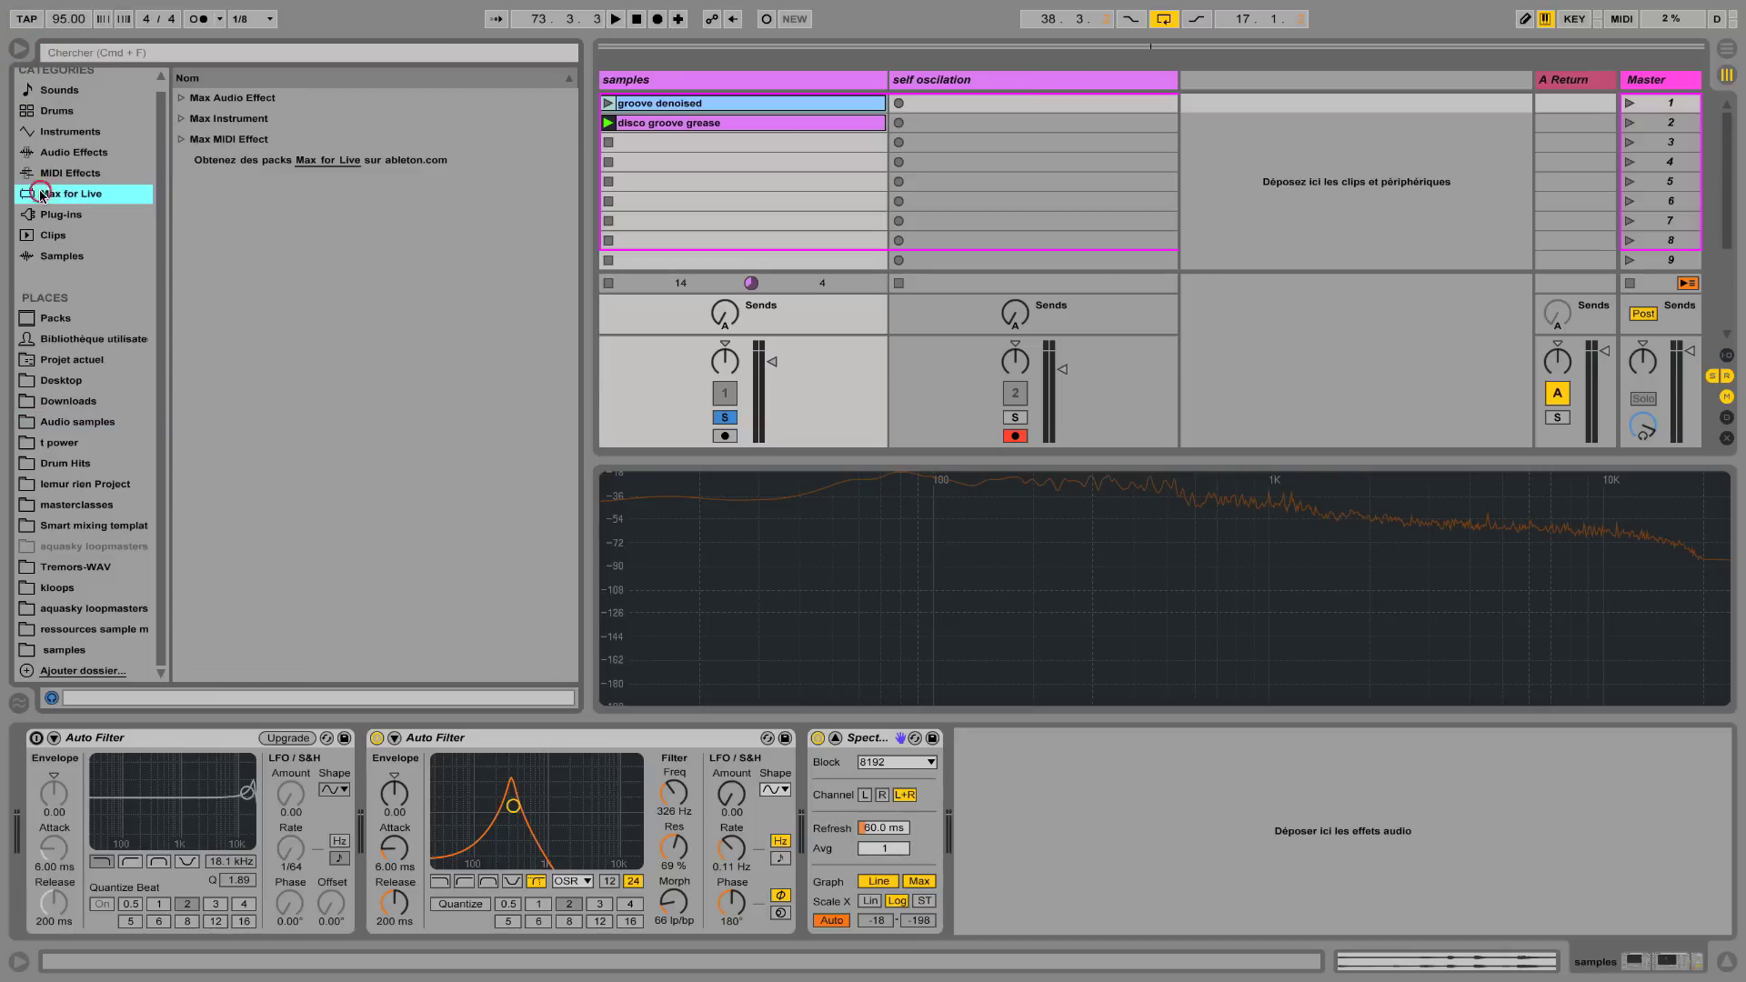
{"action": "left_click", "coordinate": [182, 99]}
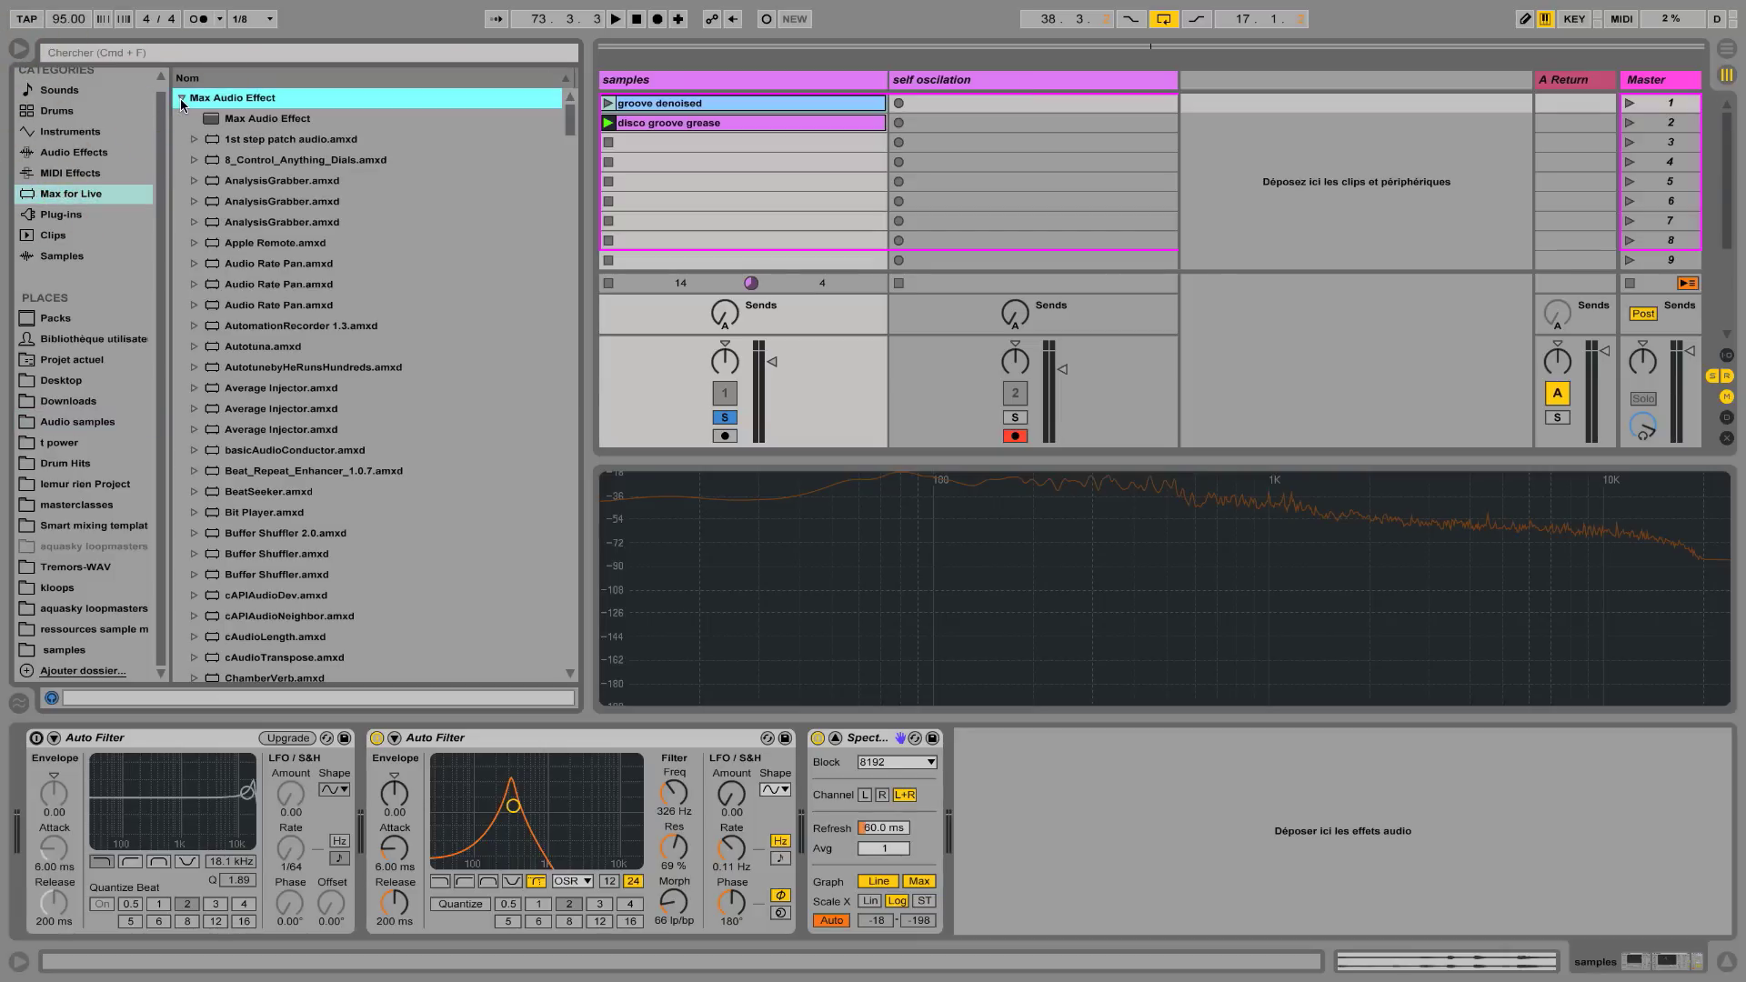
{"action": "scroll", "coordinate": [268, 327], "scroll_direction": "down", "scroll_amount": 20}
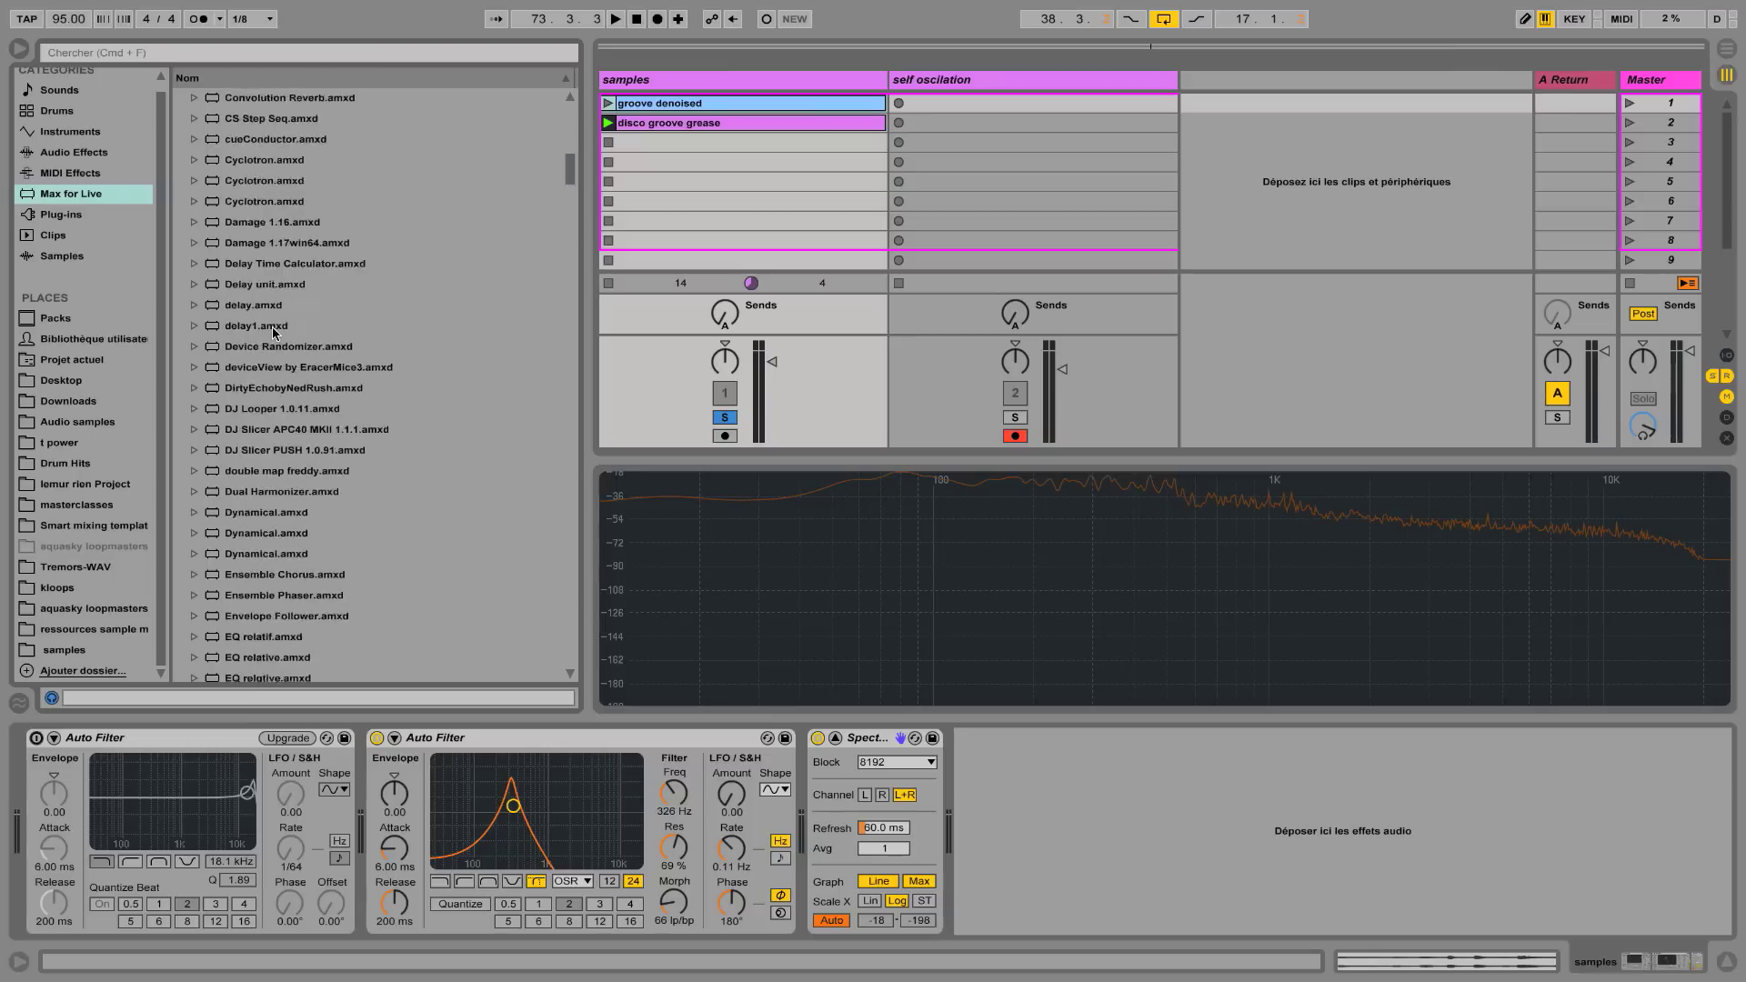
{"action": "scroll", "coordinate": [274, 350], "scroll_direction": "down", "scroll_amount": 15}
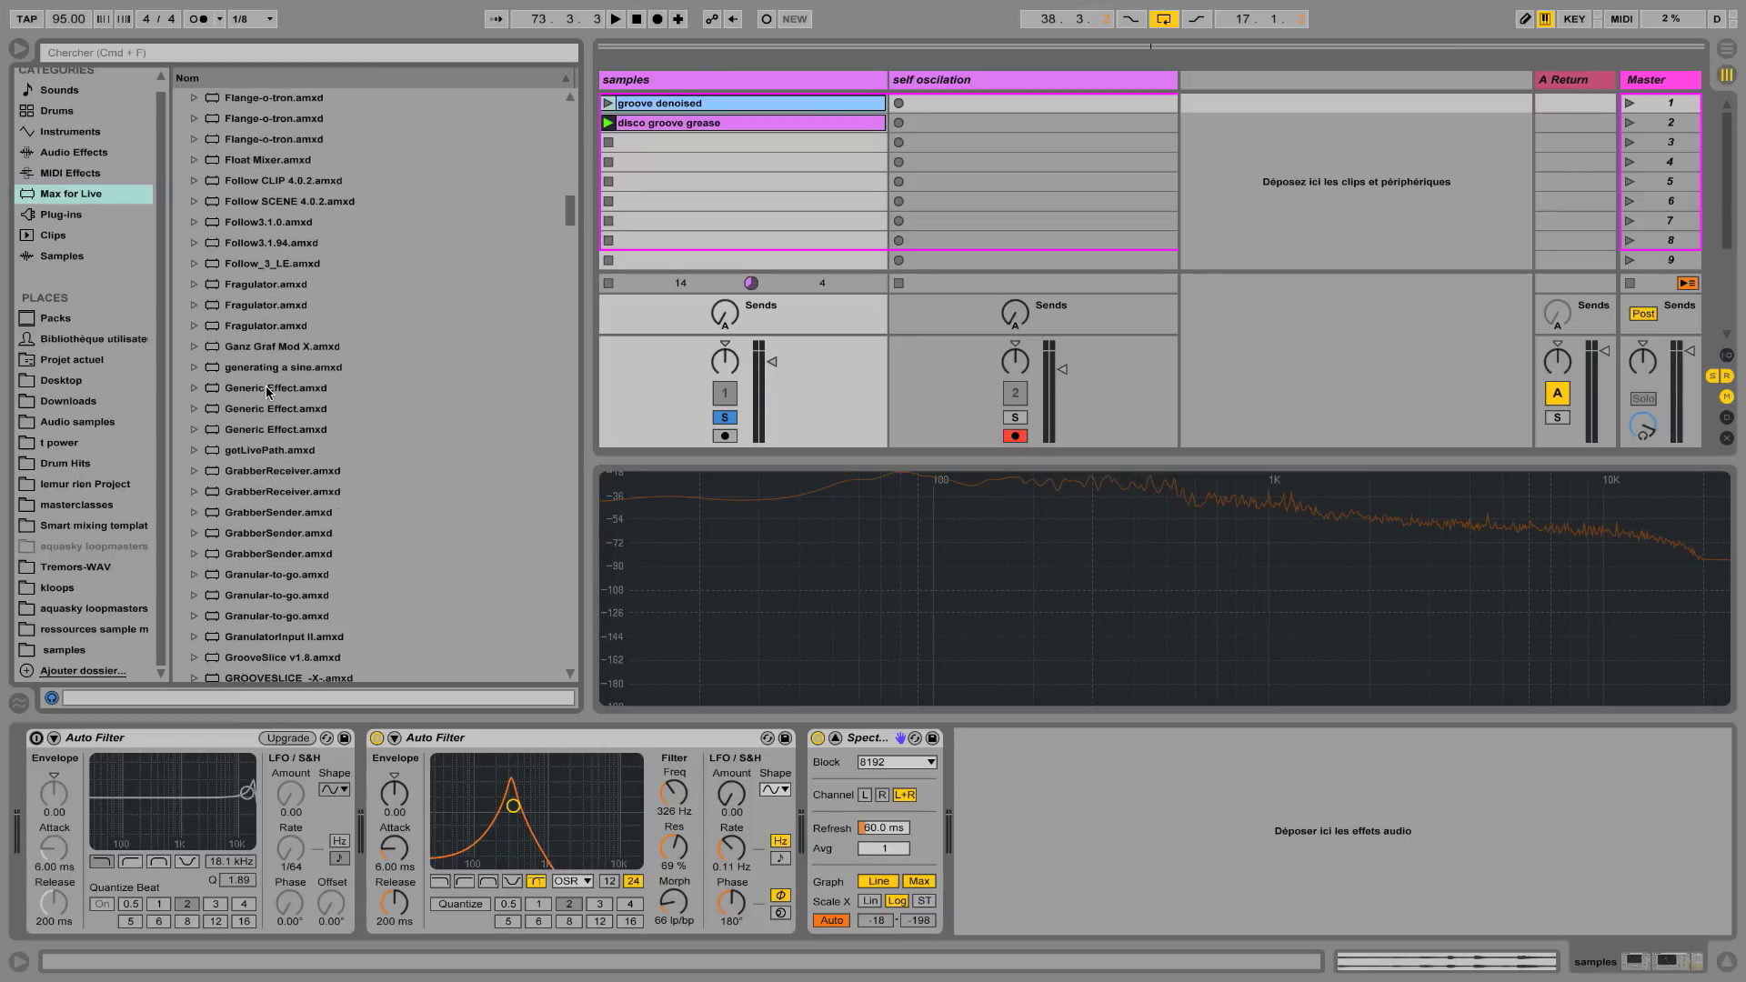
{"action": "scroll", "coordinate": [268, 423], "scroll_direction": "down", "scroll_amount": 8}
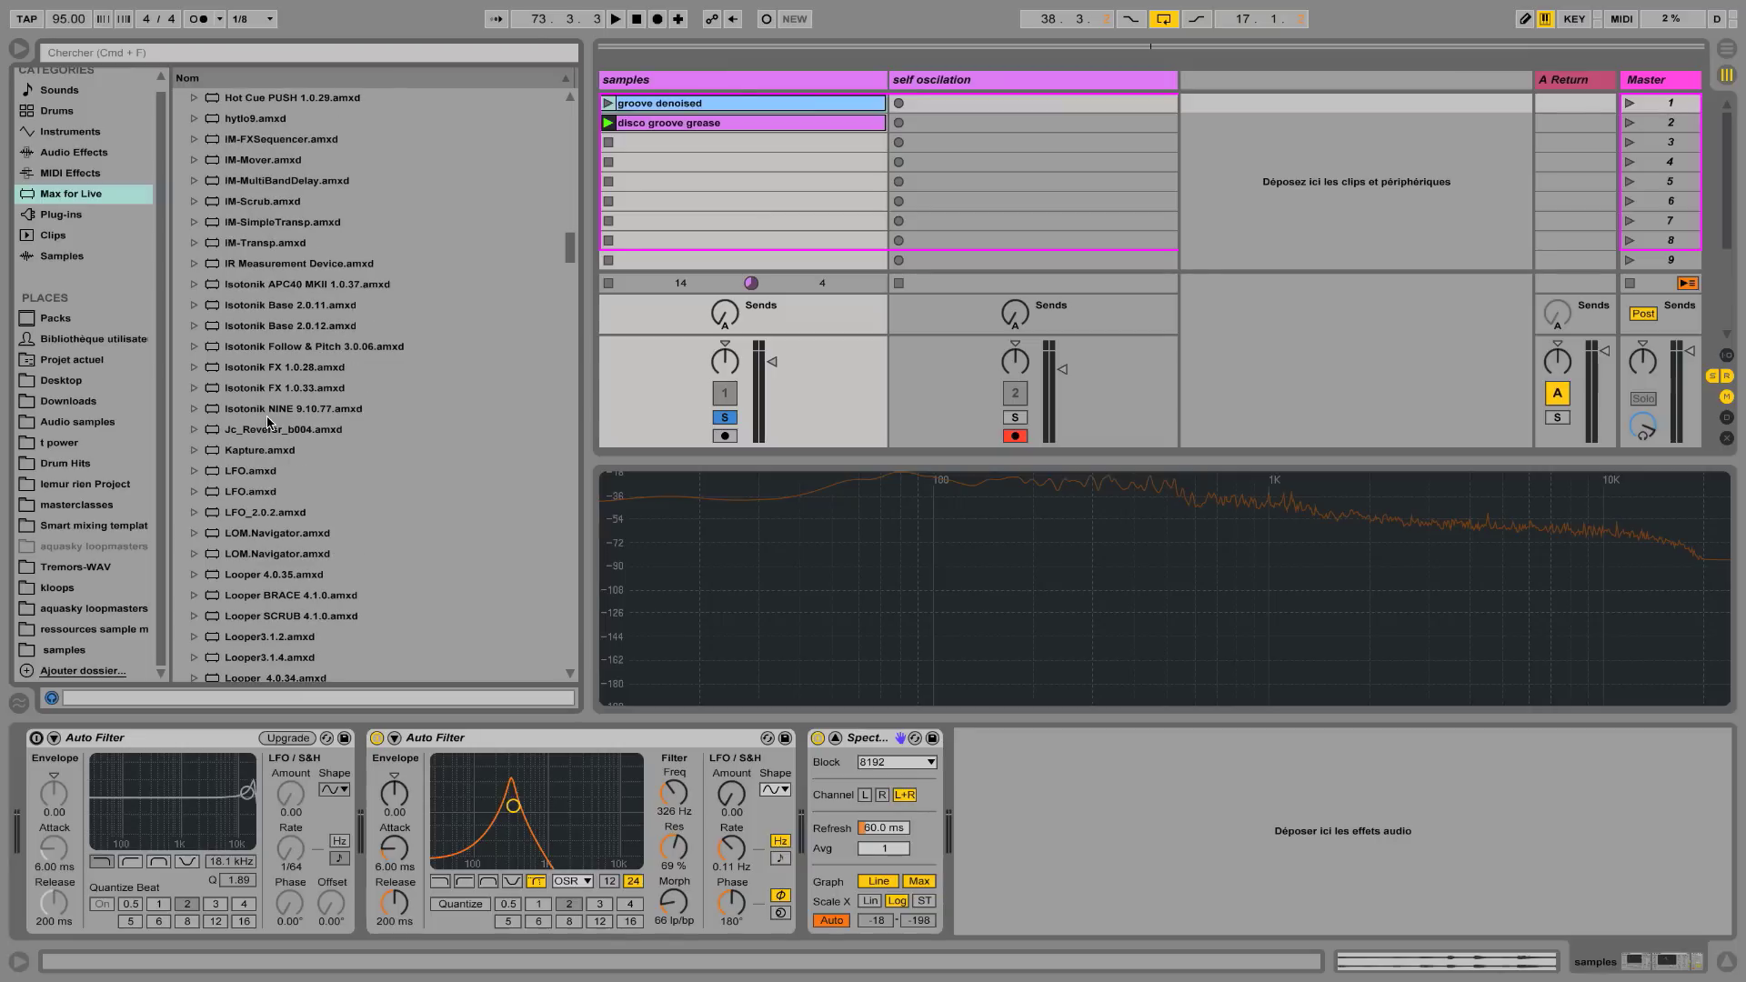
{"action": "left_click", "coordinate": [246, 470]}
{"action": "double_click", "coordinate": [240, 469]}
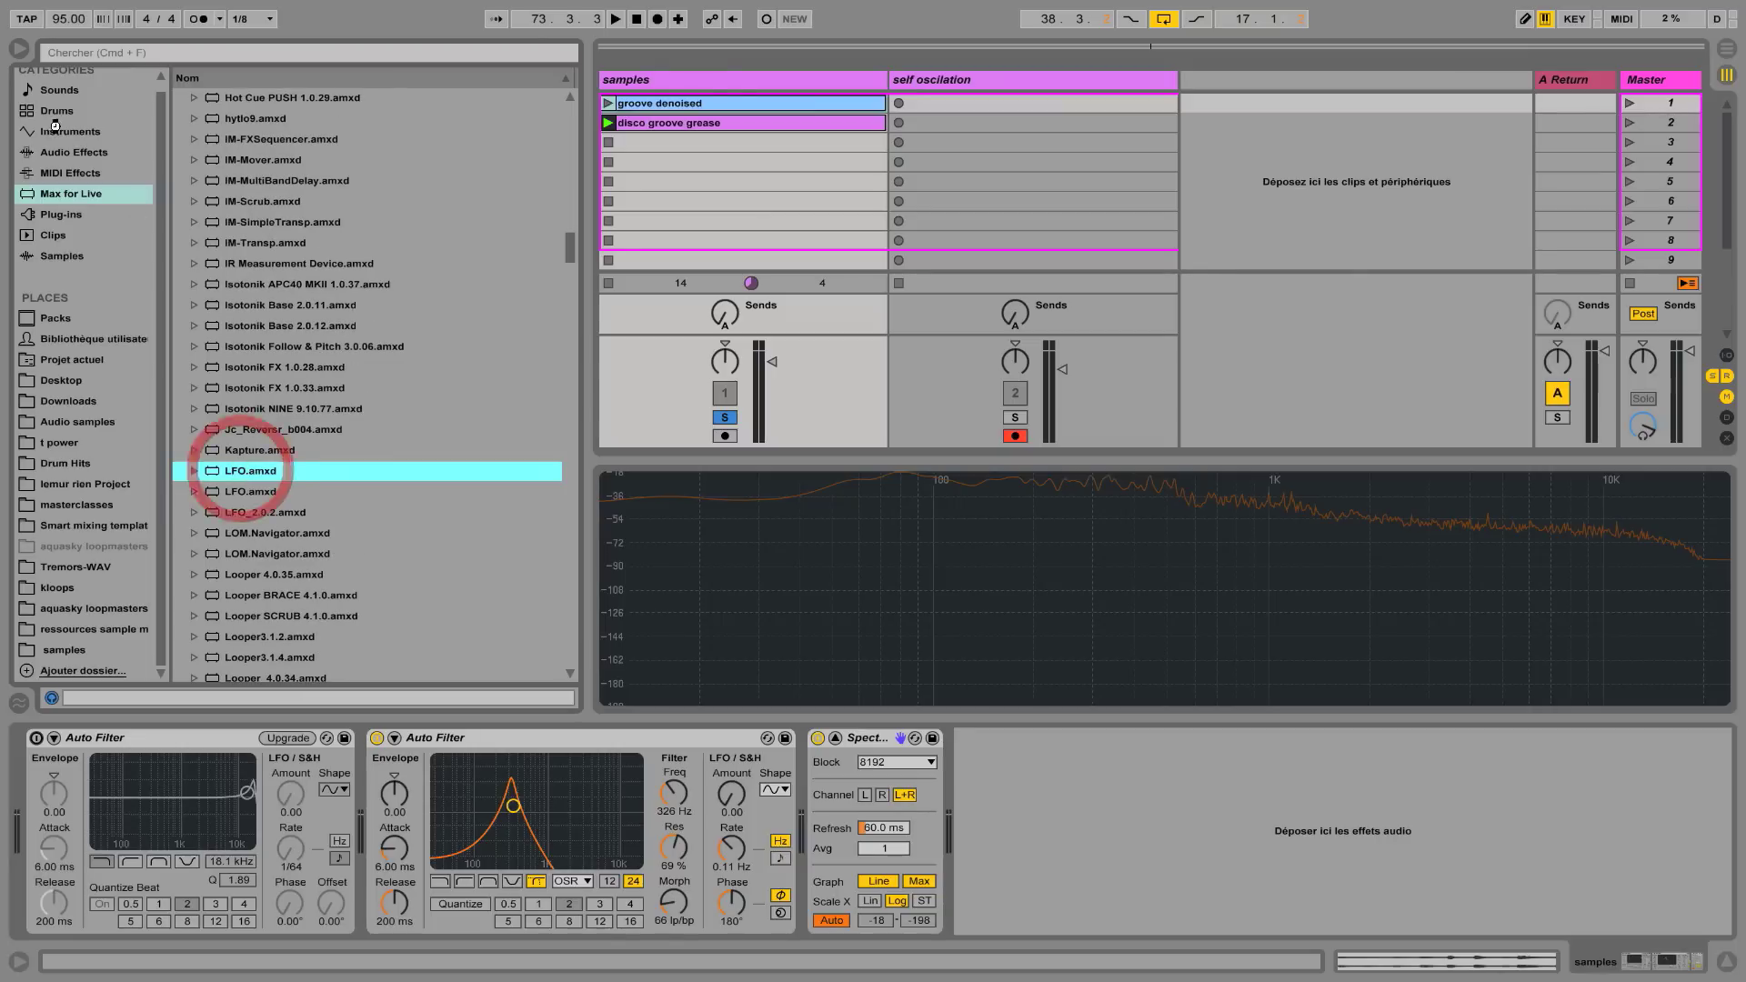
{"action": "left_click", "coordinate": [19, 48]}
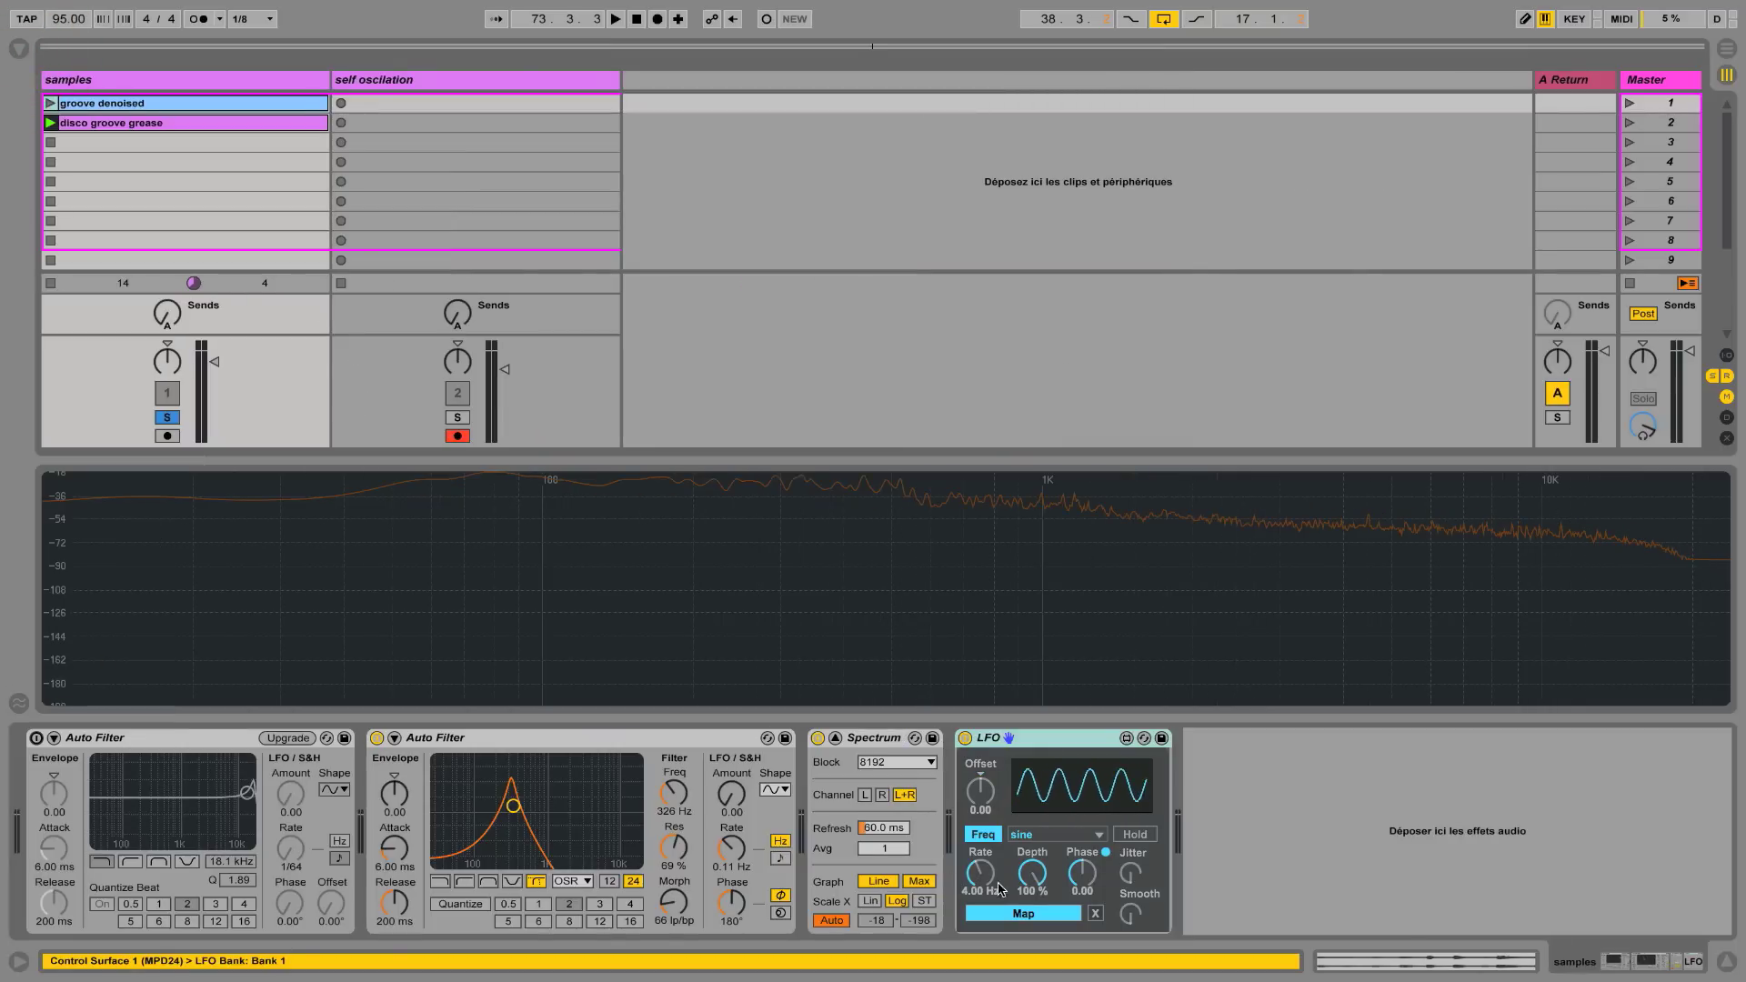
Map the LFO to the Auto Filter's Morph and play, with depth 24.6% and tempo sync at 1/24
{"action": "left_click", "coordinate": [1028, 914]}
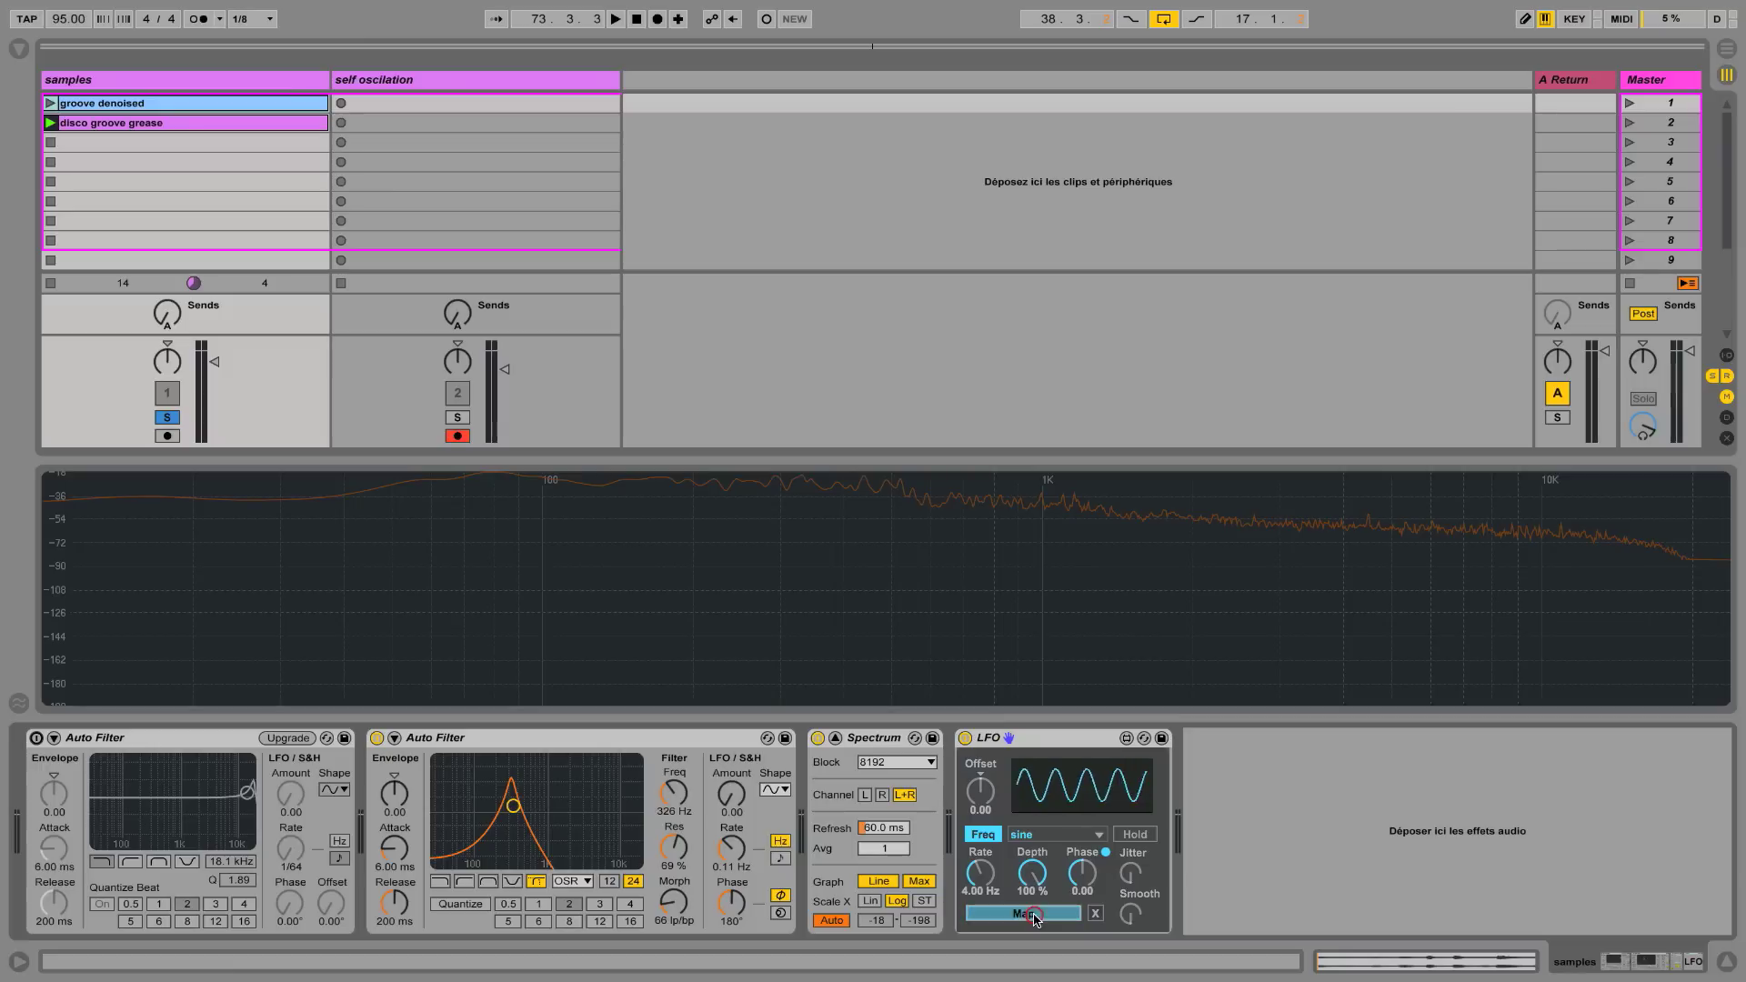
{"action": "left_click", "coordinate": [673, 900]}
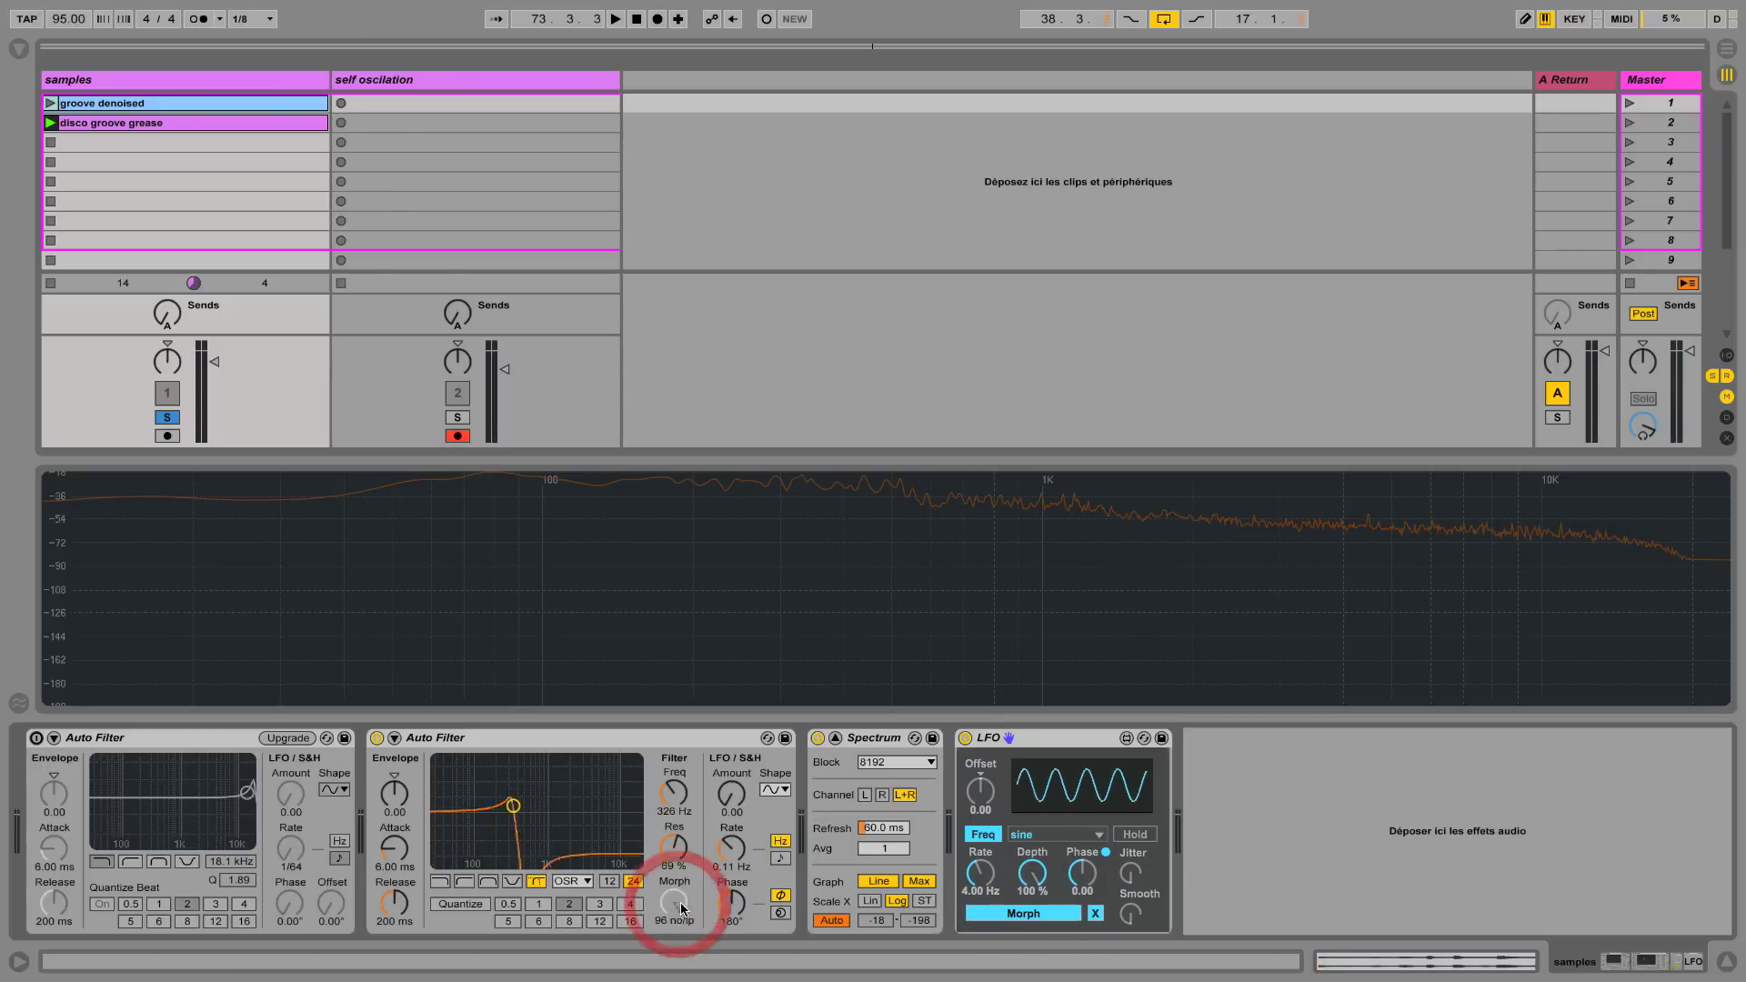
{"action": "left_click_drag", "start_coordinate": [980, 871], "coordinate": [984, 914]}
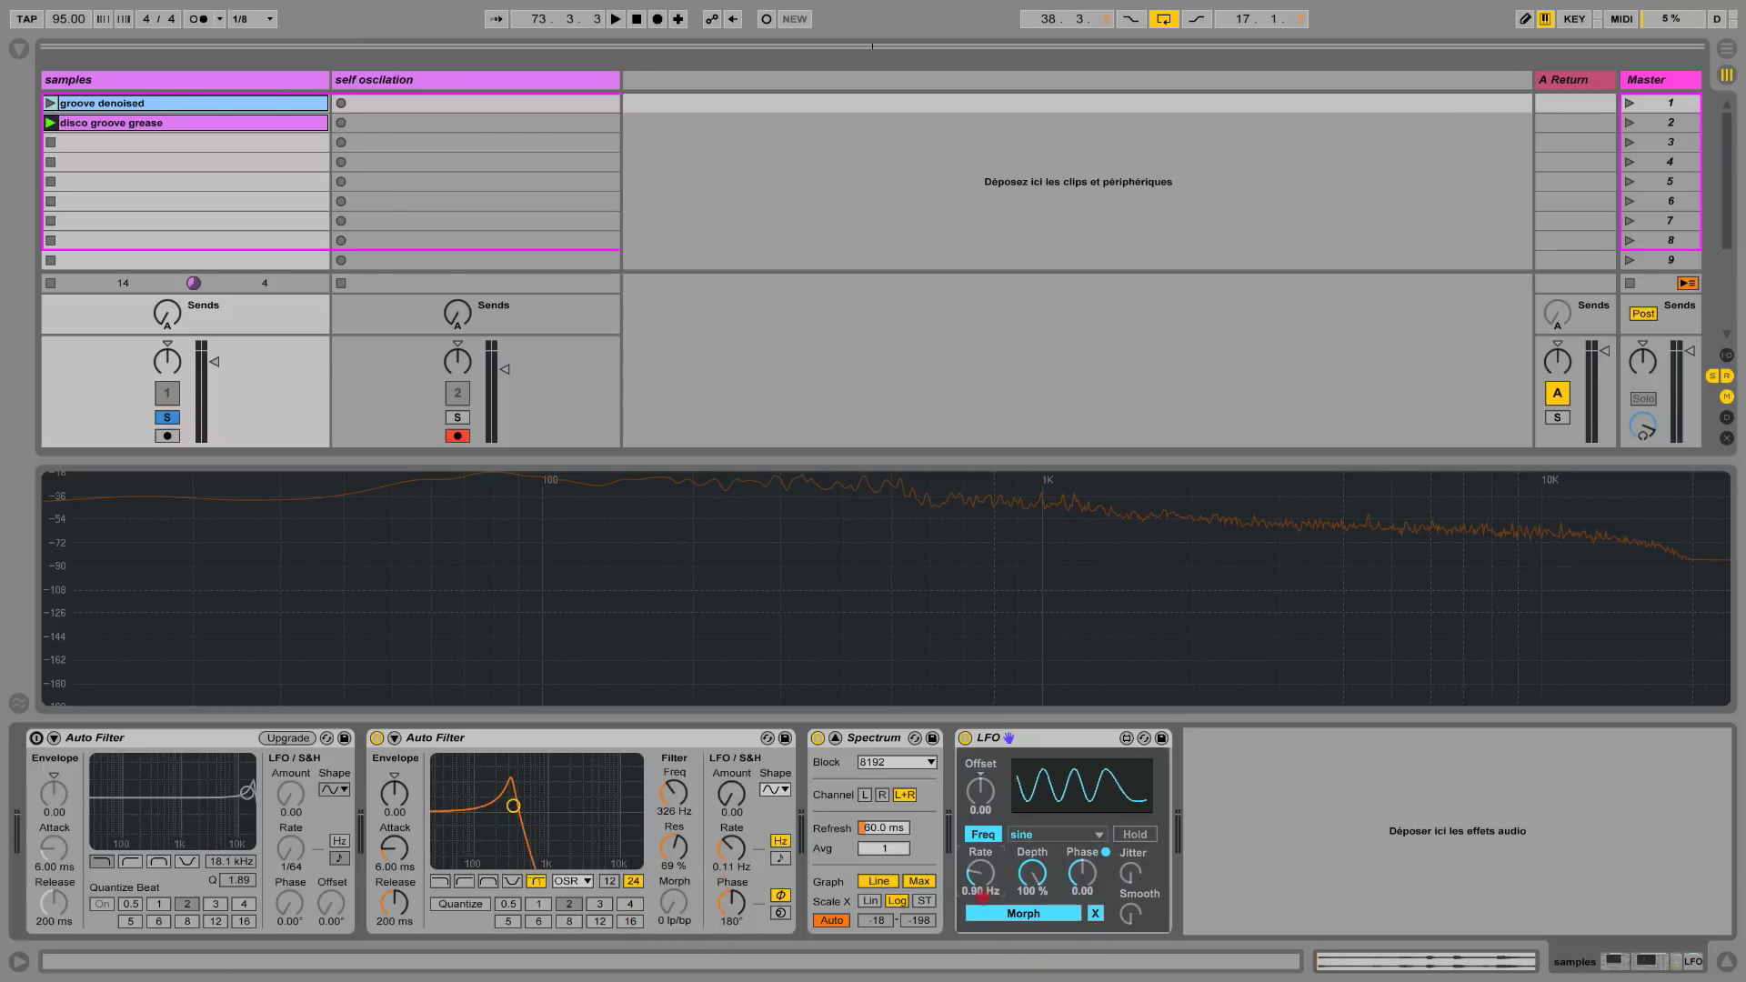
{"action": "key", "text": "space"}
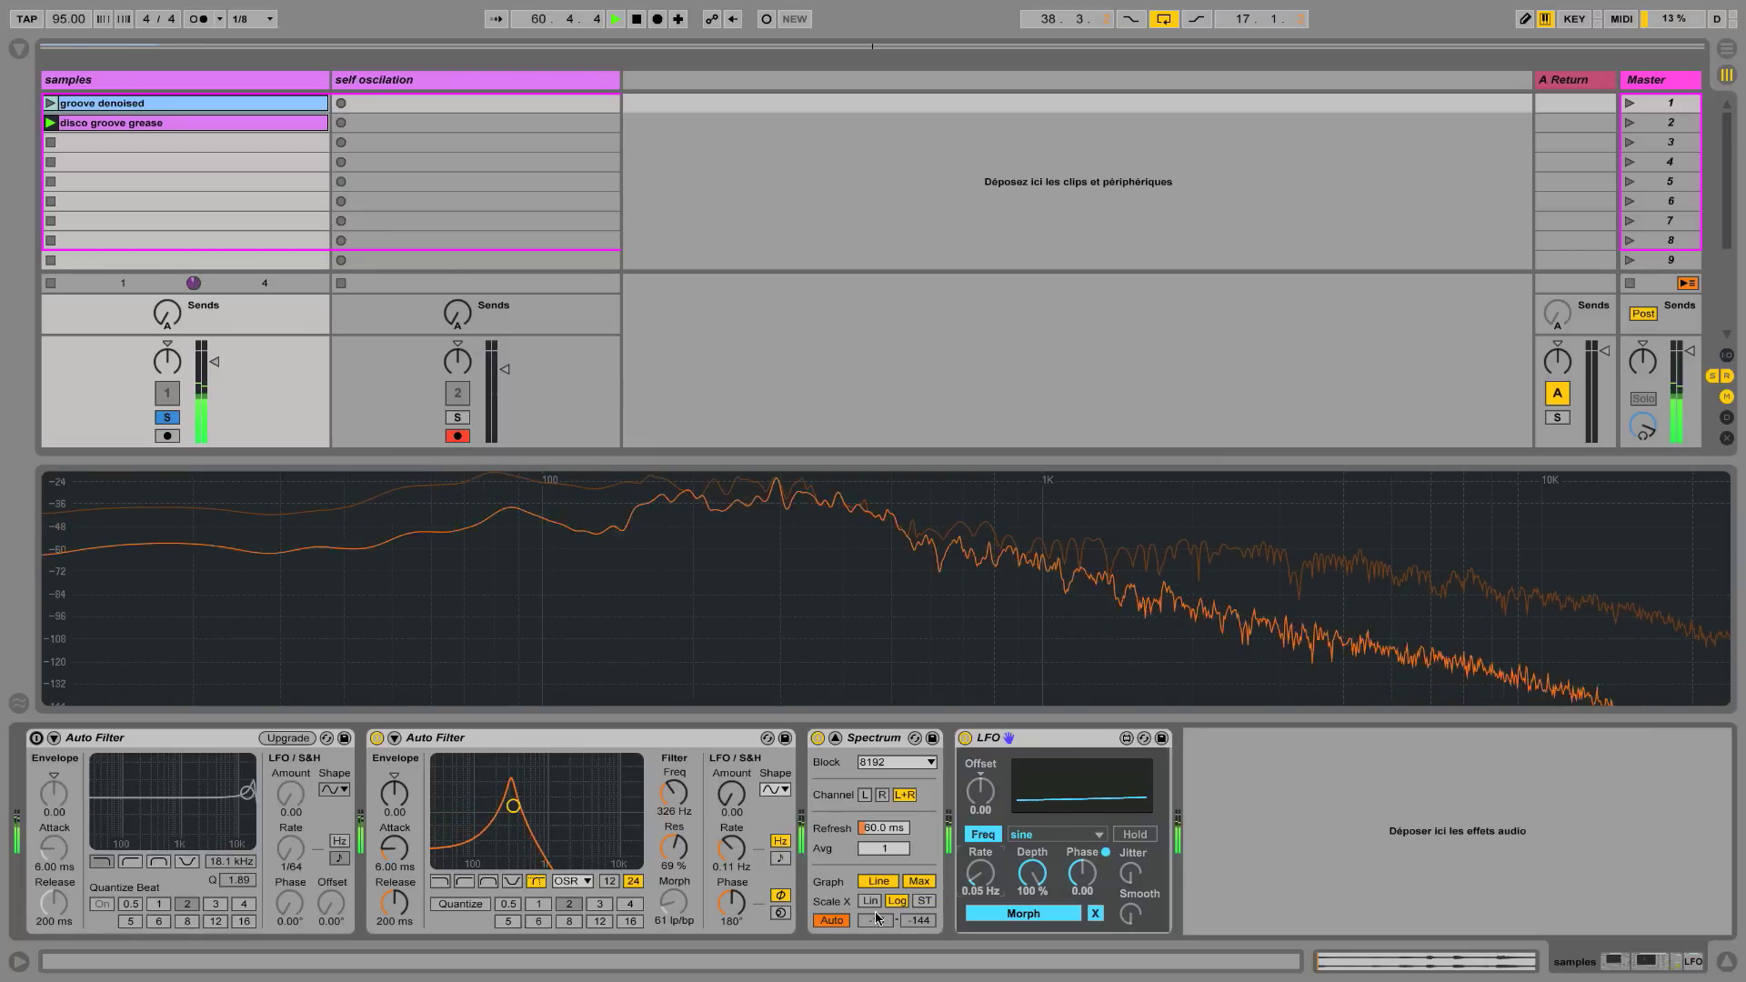
{"action": "left_click_drag", "start_coordinate": [980, 875], "coordinate": [979, 887]}
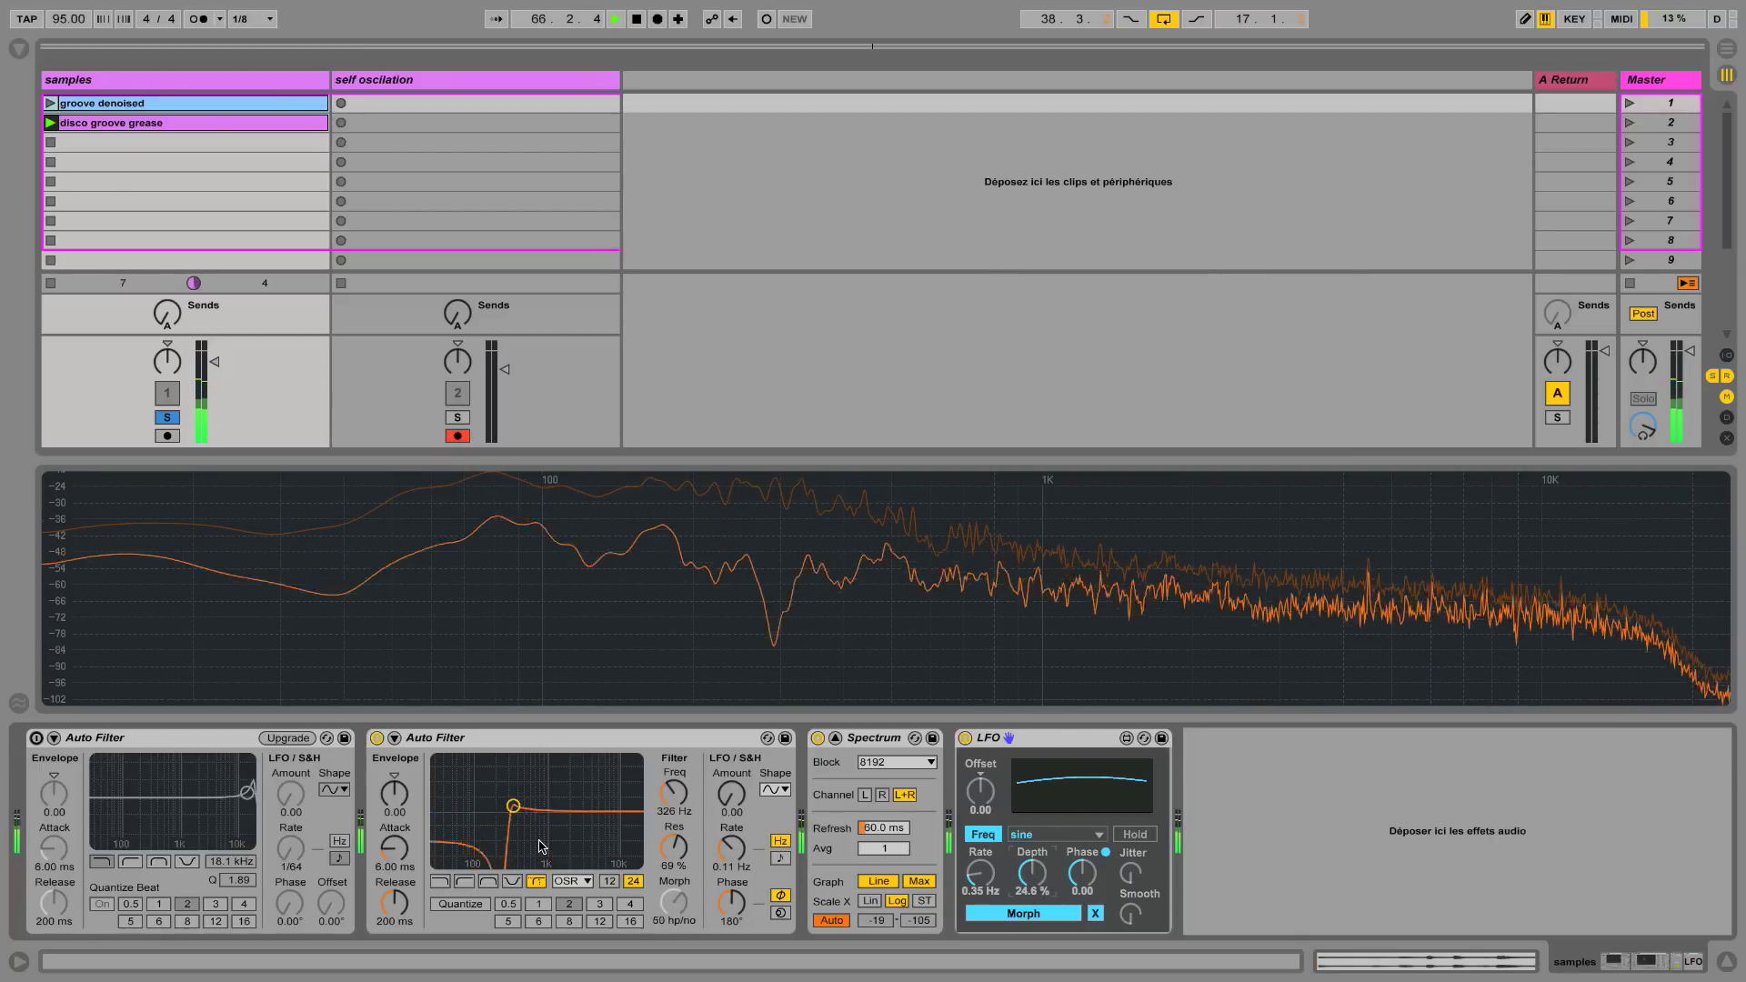
{"action": "left_click", "coordinate": [983, 834]}
Turn the LFO's synced Rate knob down from 1/24 toward 1/2
{"action": "left_click_drag", "start_coordinate": [979, 873], "coordinate": [979, 850]}
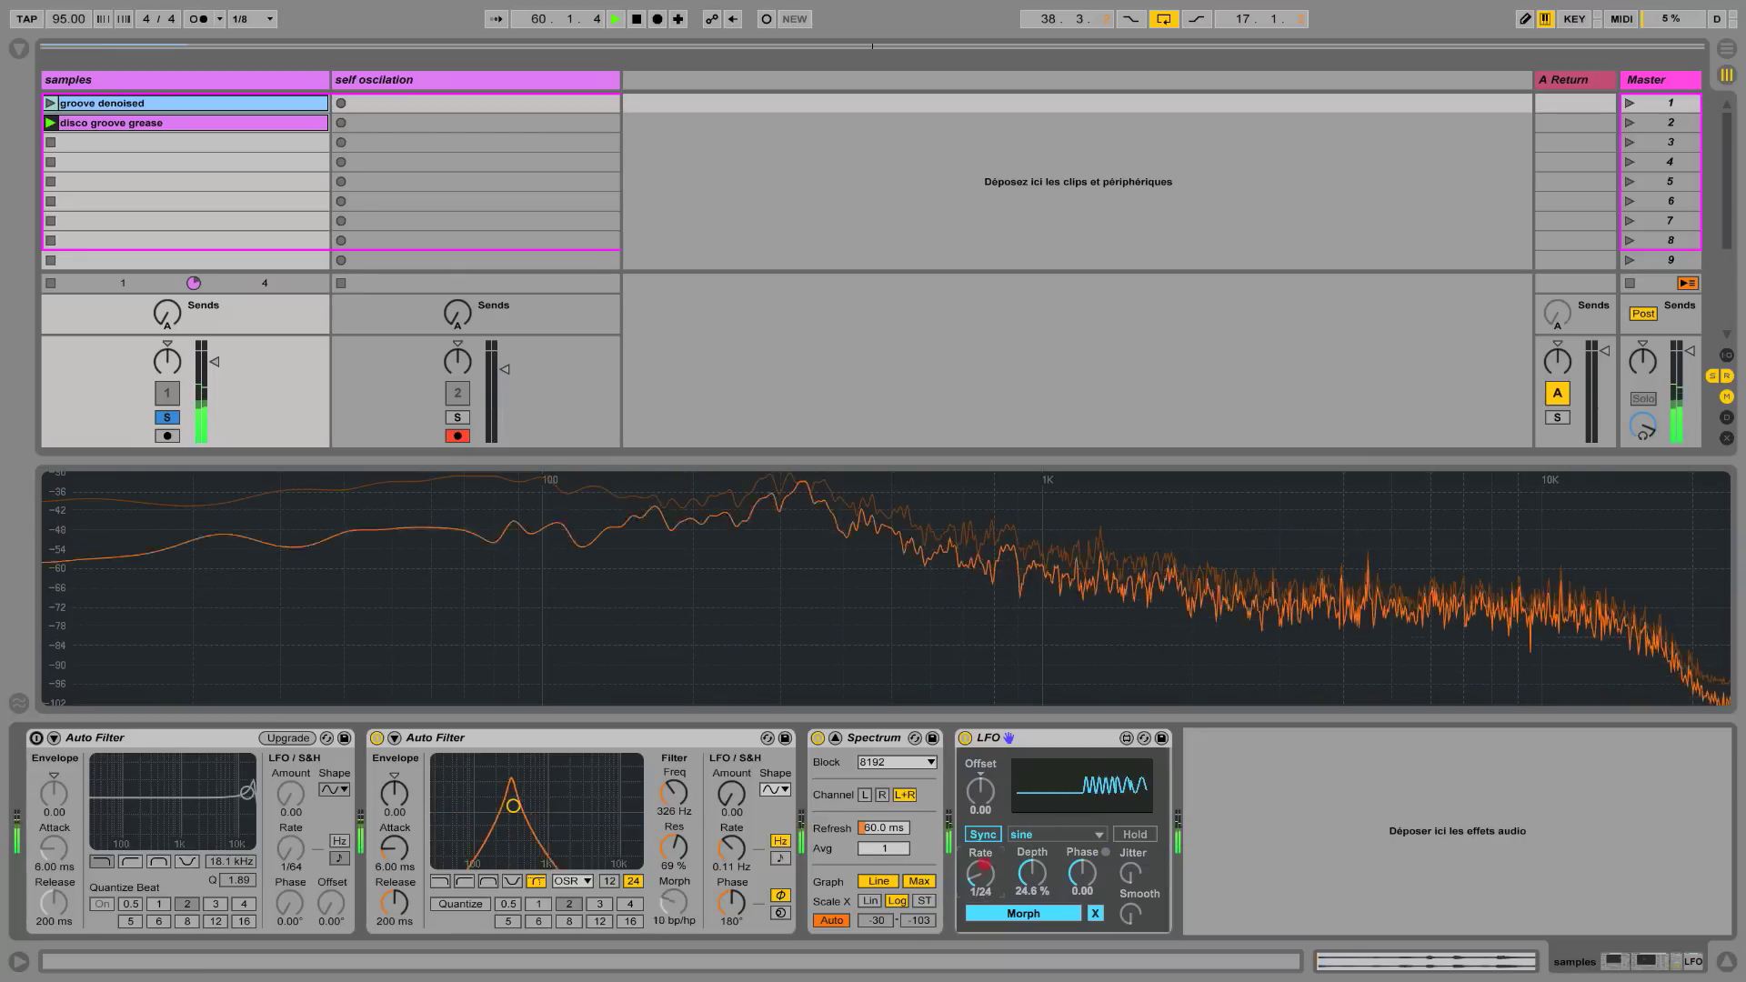